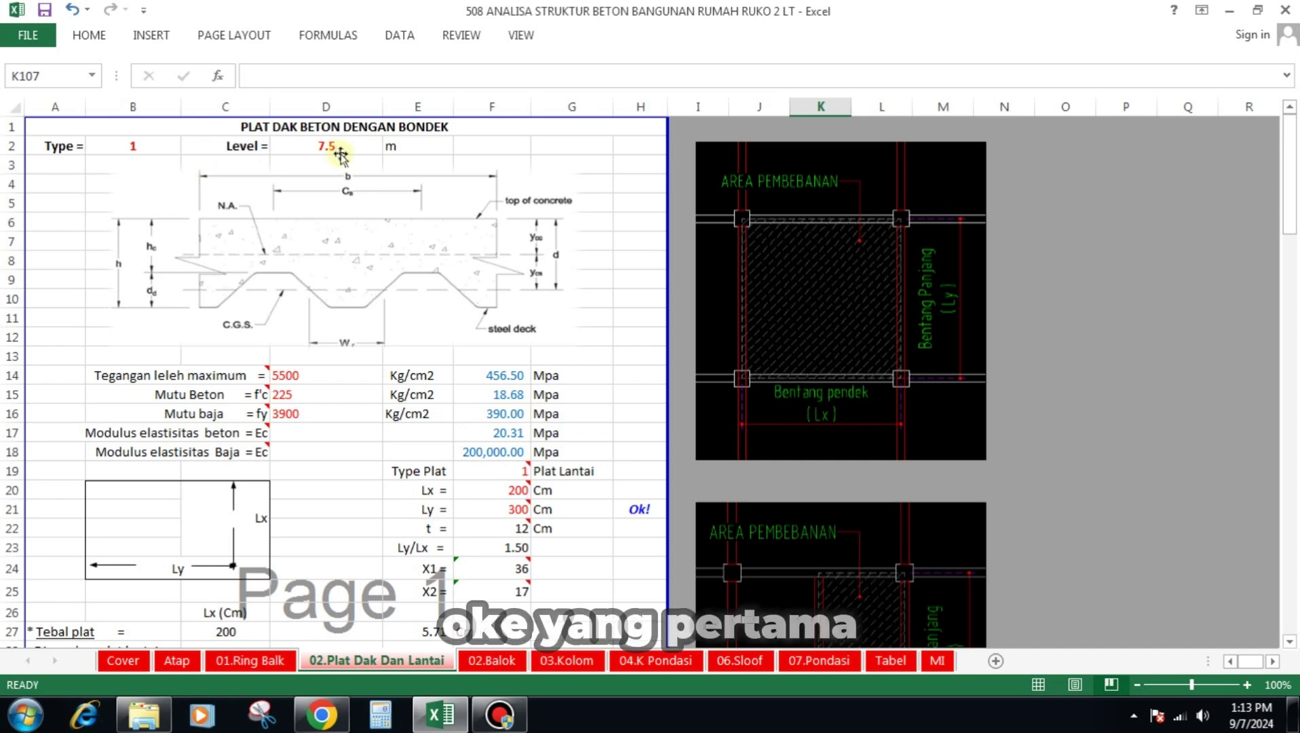
Review the slab type, level, bondek section diagram, and the yield stress, concrete and steel grade inputs.
left_click(155, 146)
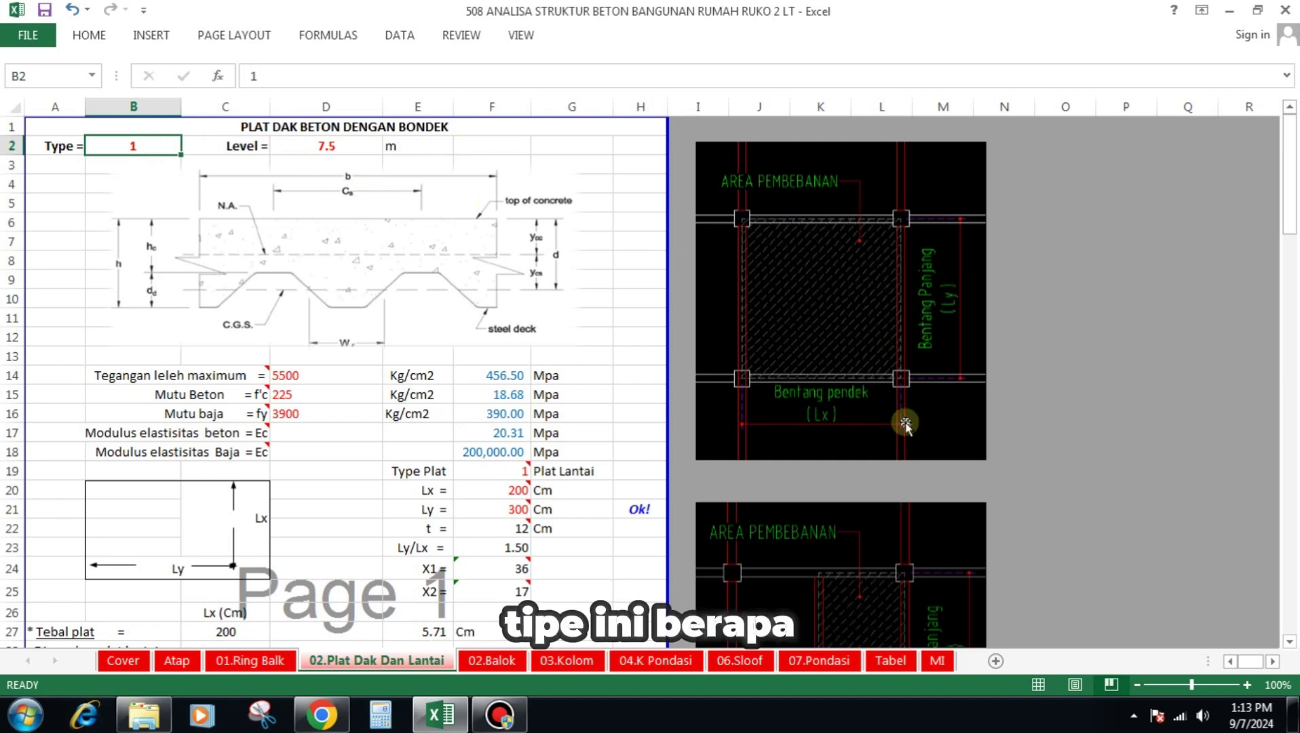
scroll(908, 453, "down", 2)
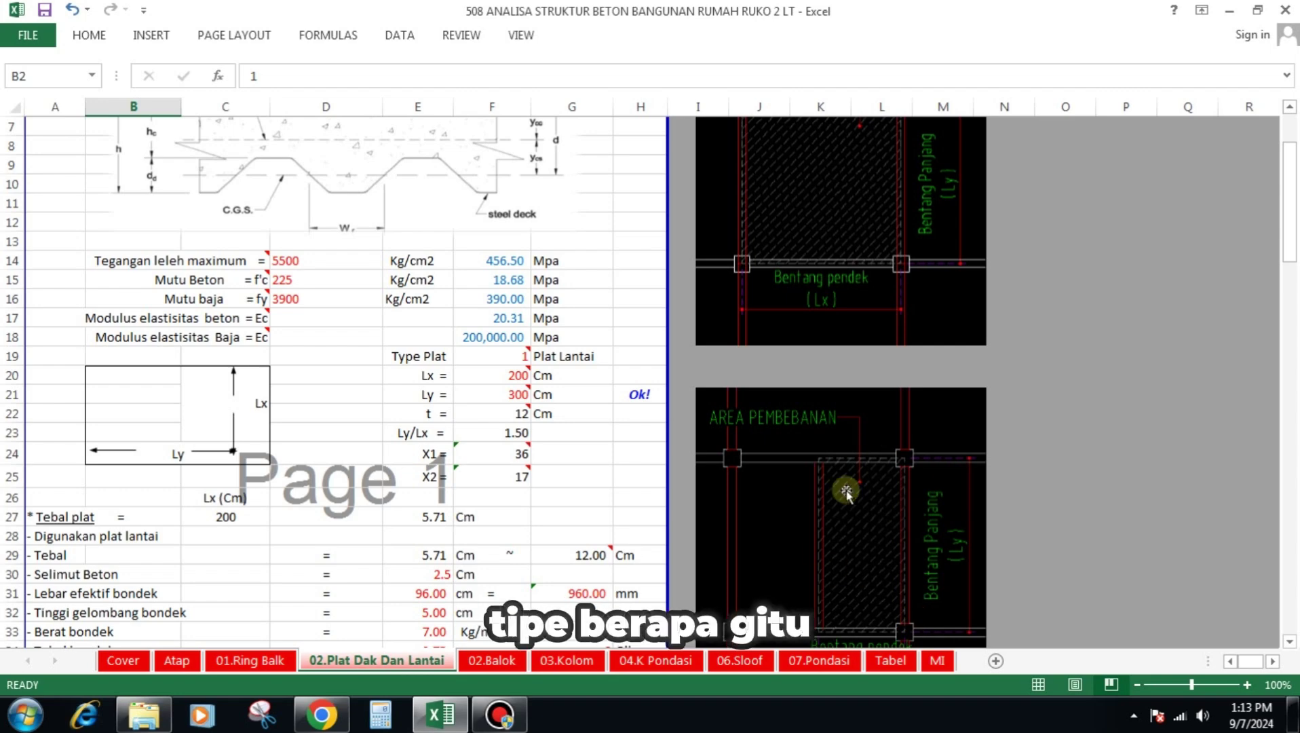
scroll(930, 489, "up", 2)
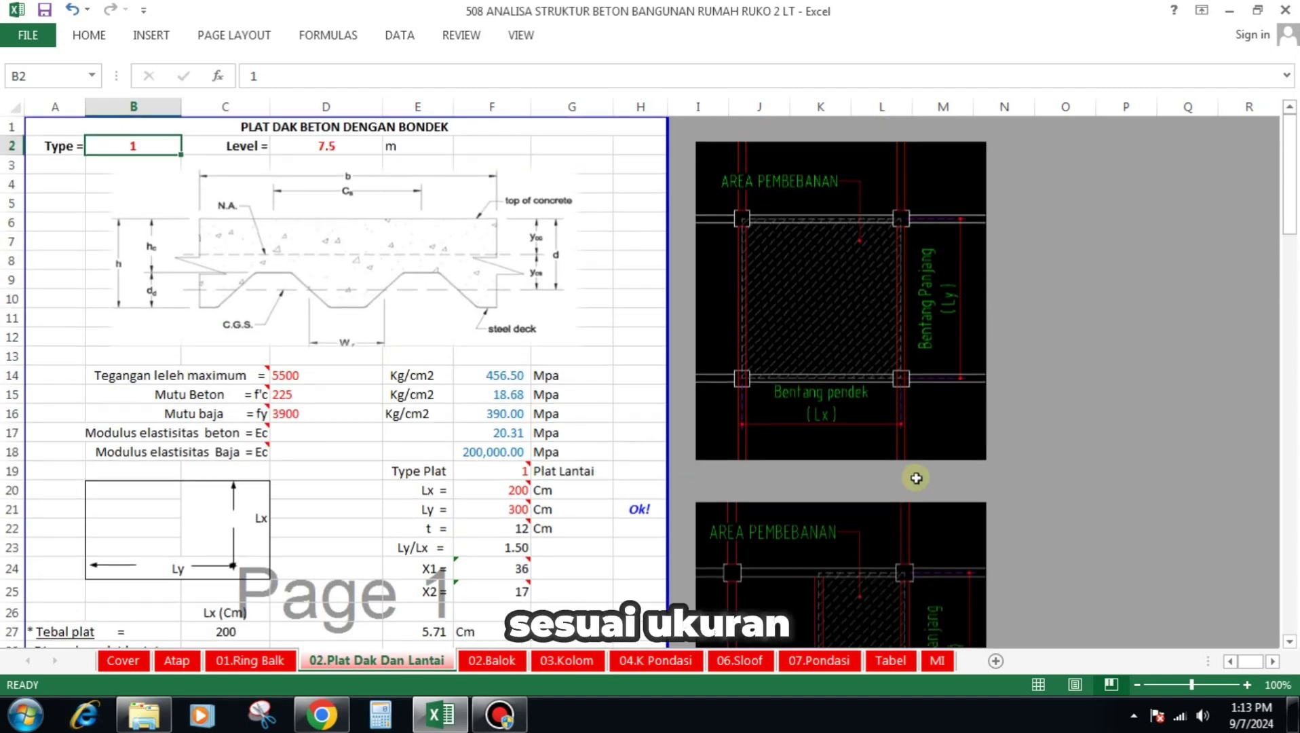
left_click(334, 147)
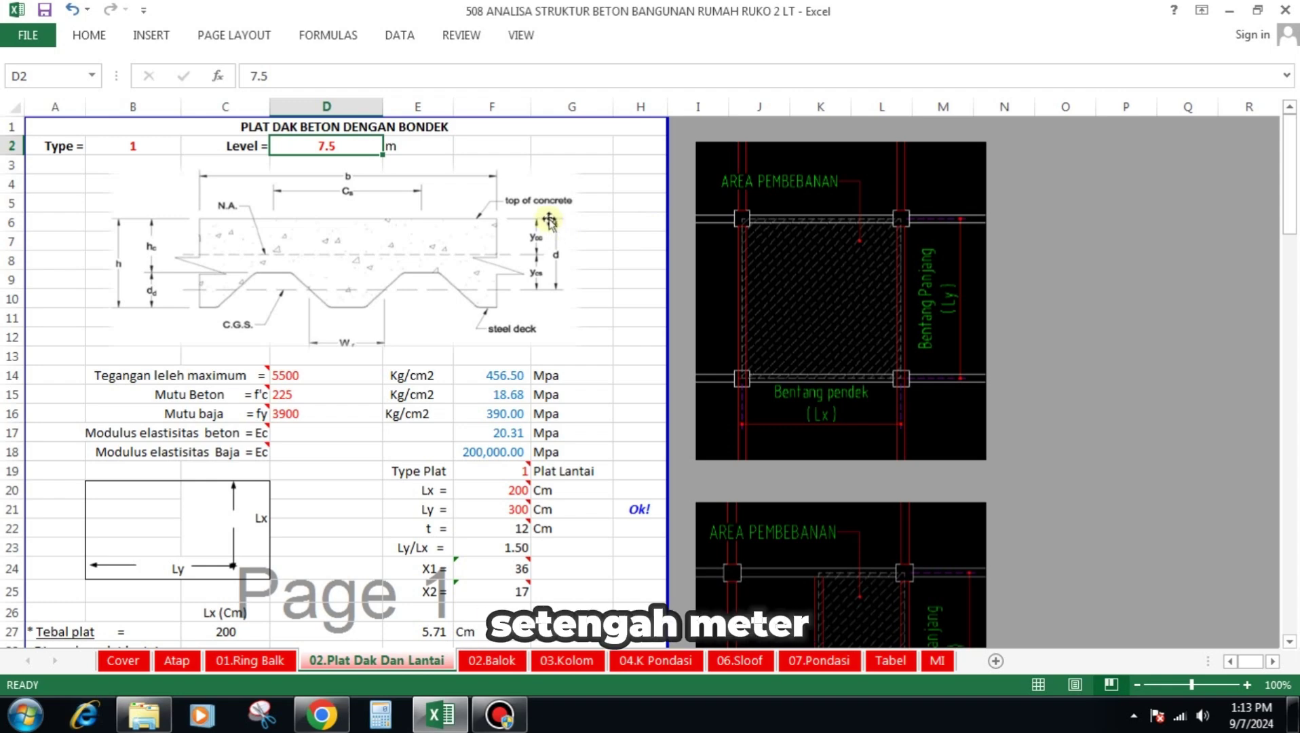
left_click(490, 250)
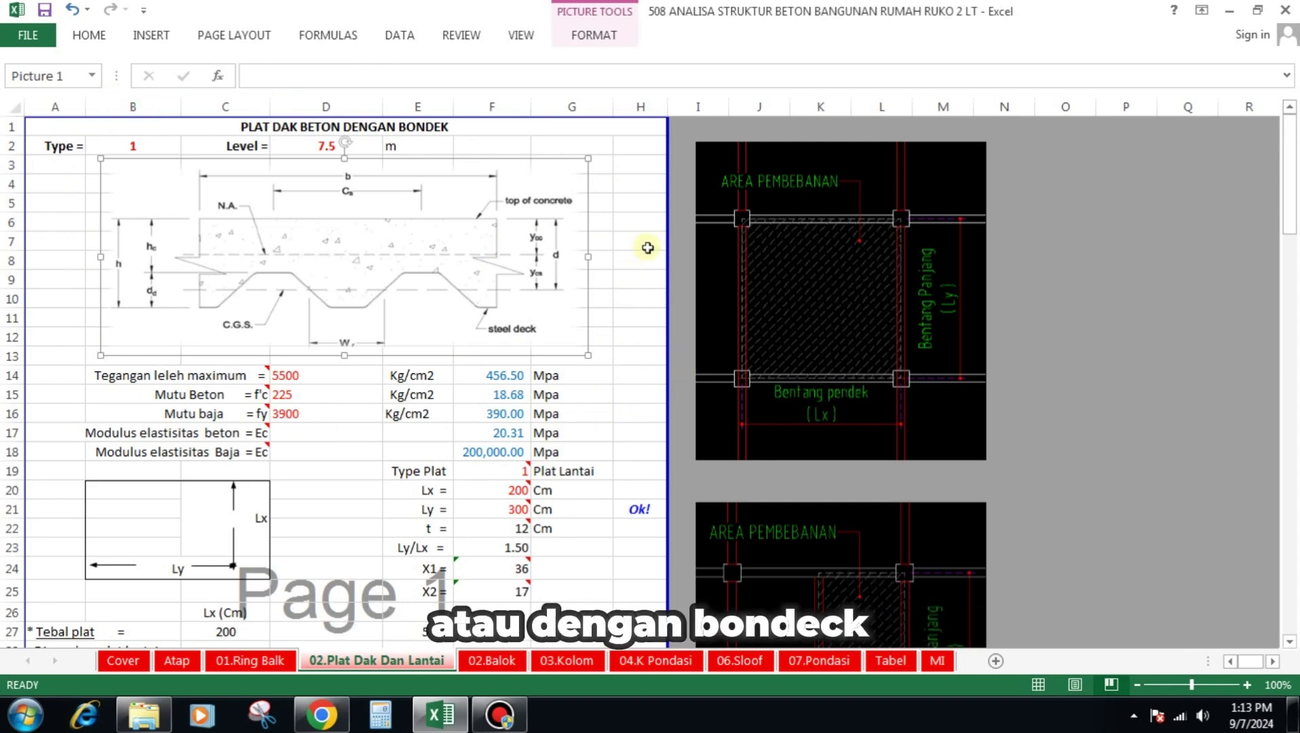
scroll(647, 250, "down", 1)
left_click(328, 318)
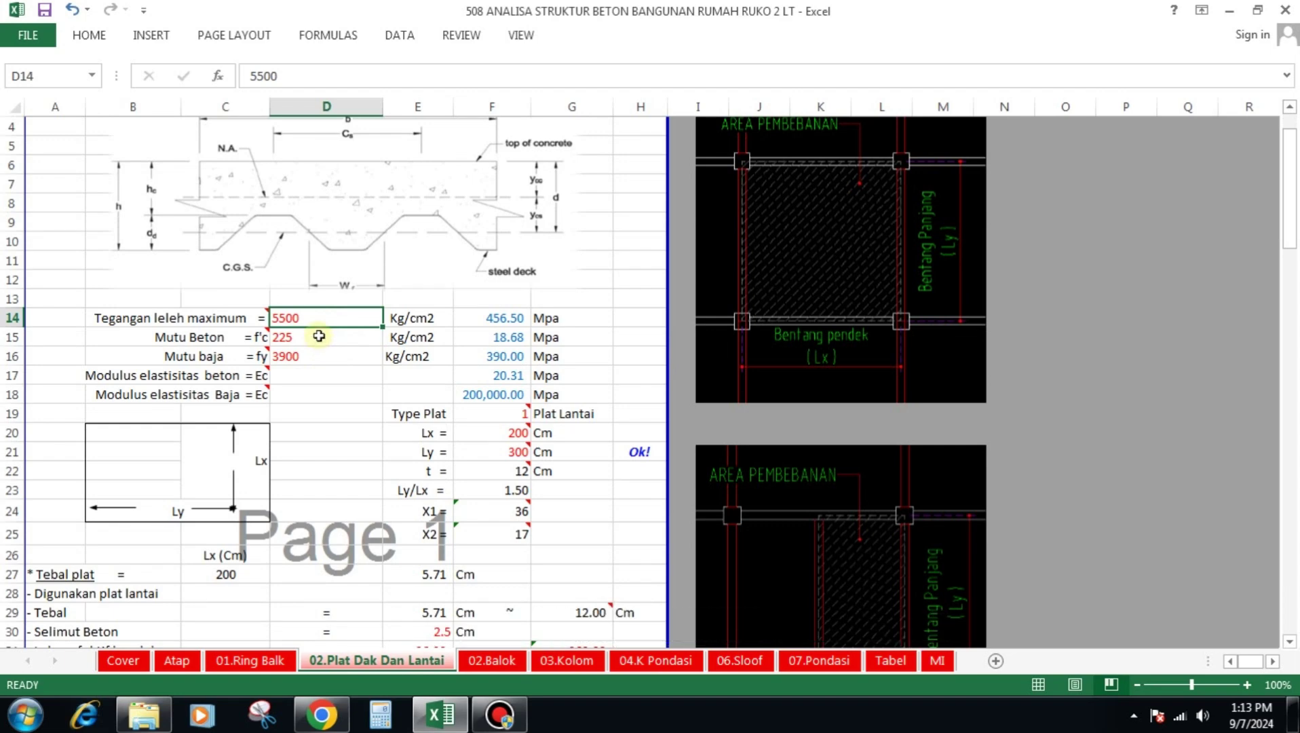
left_click(319, 344)
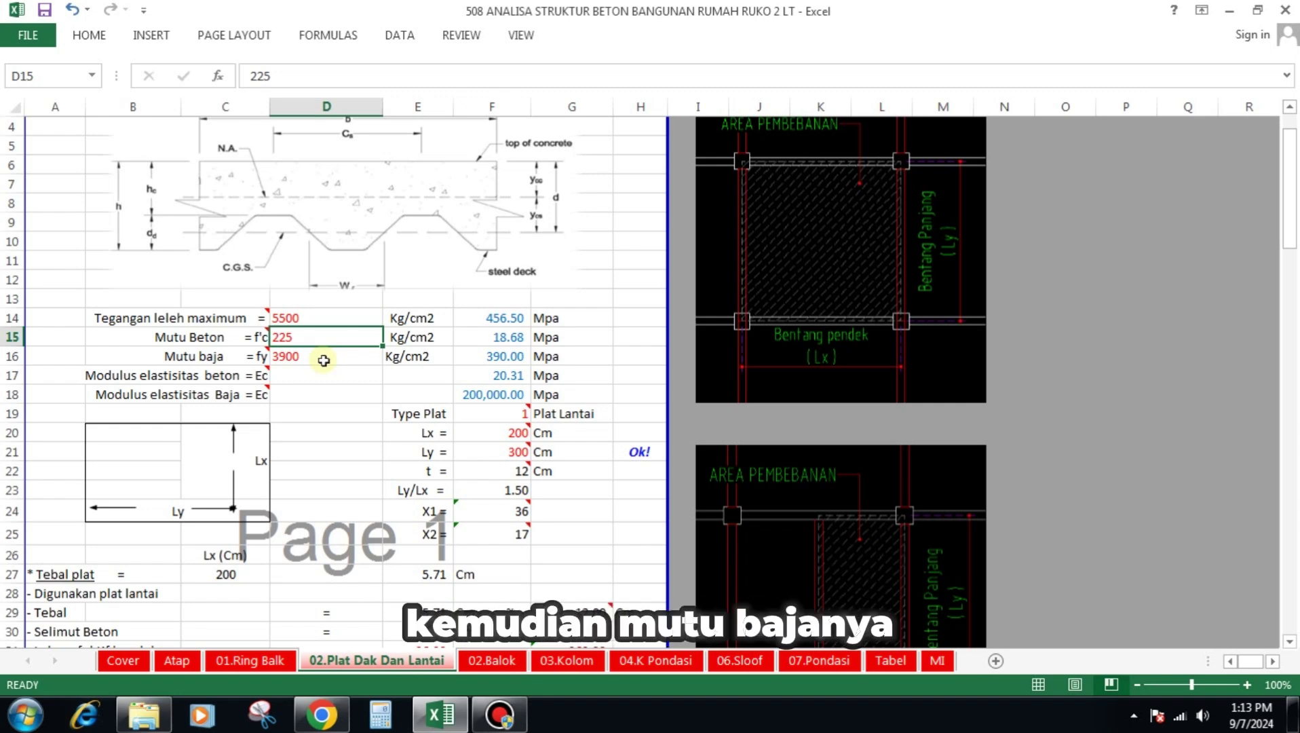
left_click(324, 360)
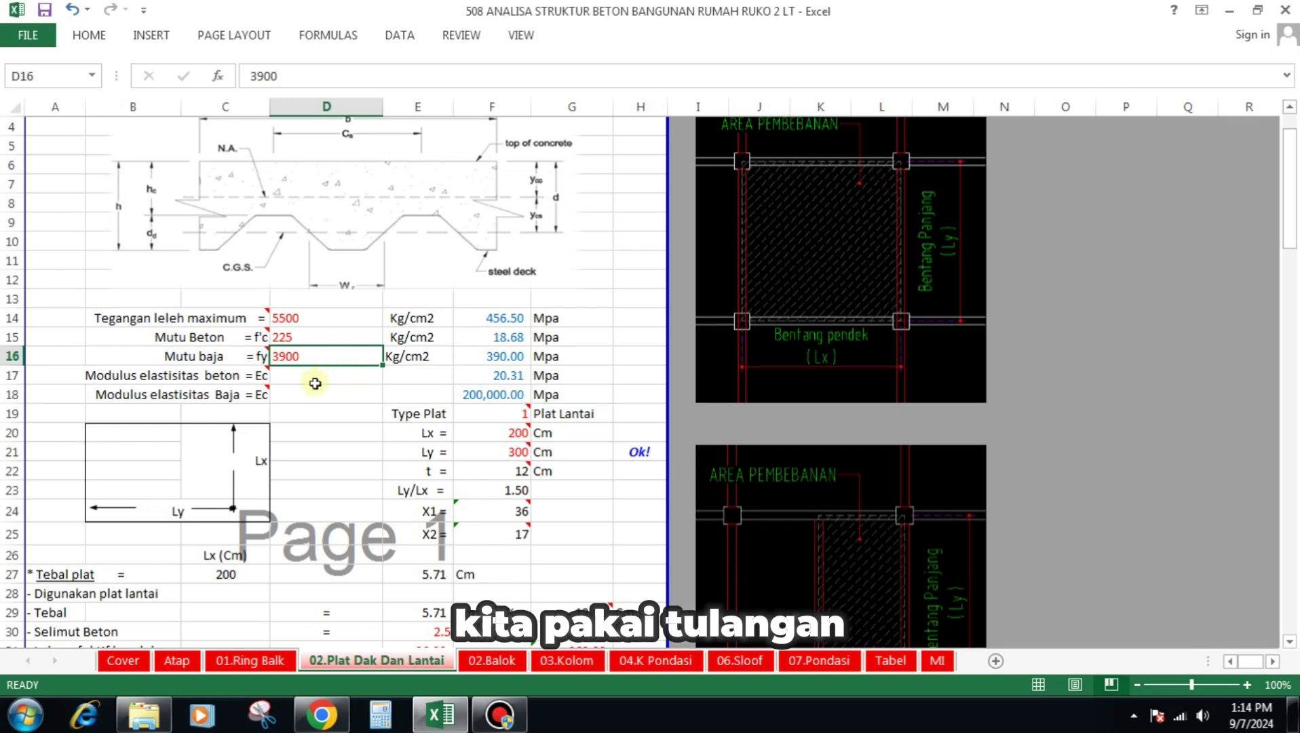
Examine the MPa conversion formulas for the material strengths and the elastic modulus formulas in F14 to F18.
left_click(510, 319)
left_click(512, 337)
left_click(514, 356)
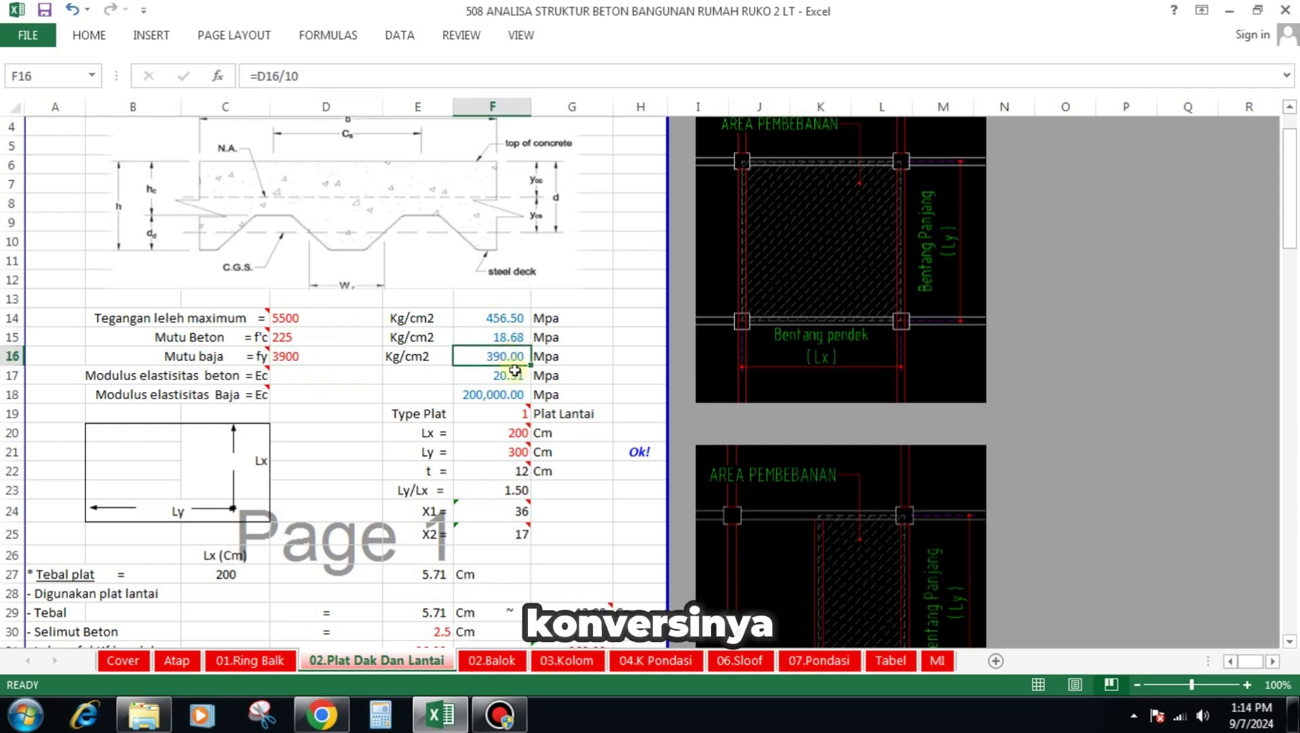
left_click(514, 374)
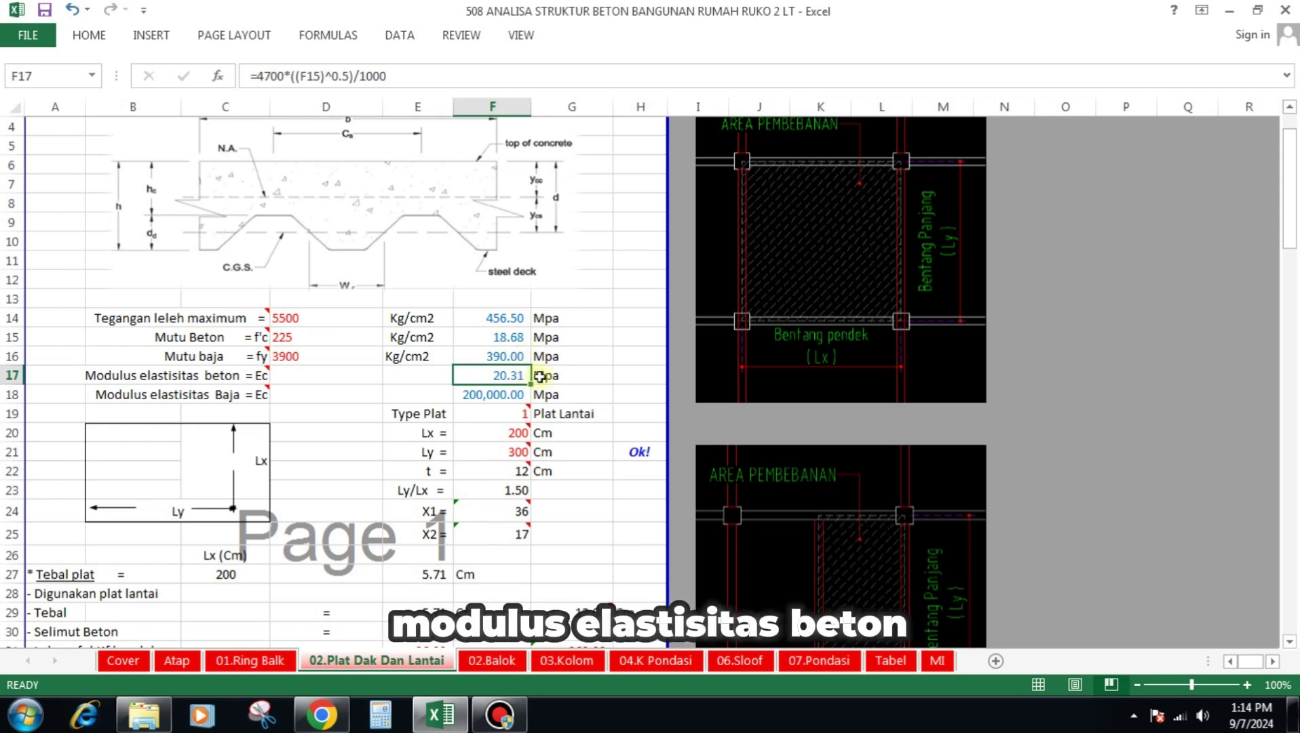
left_click(514, 397)
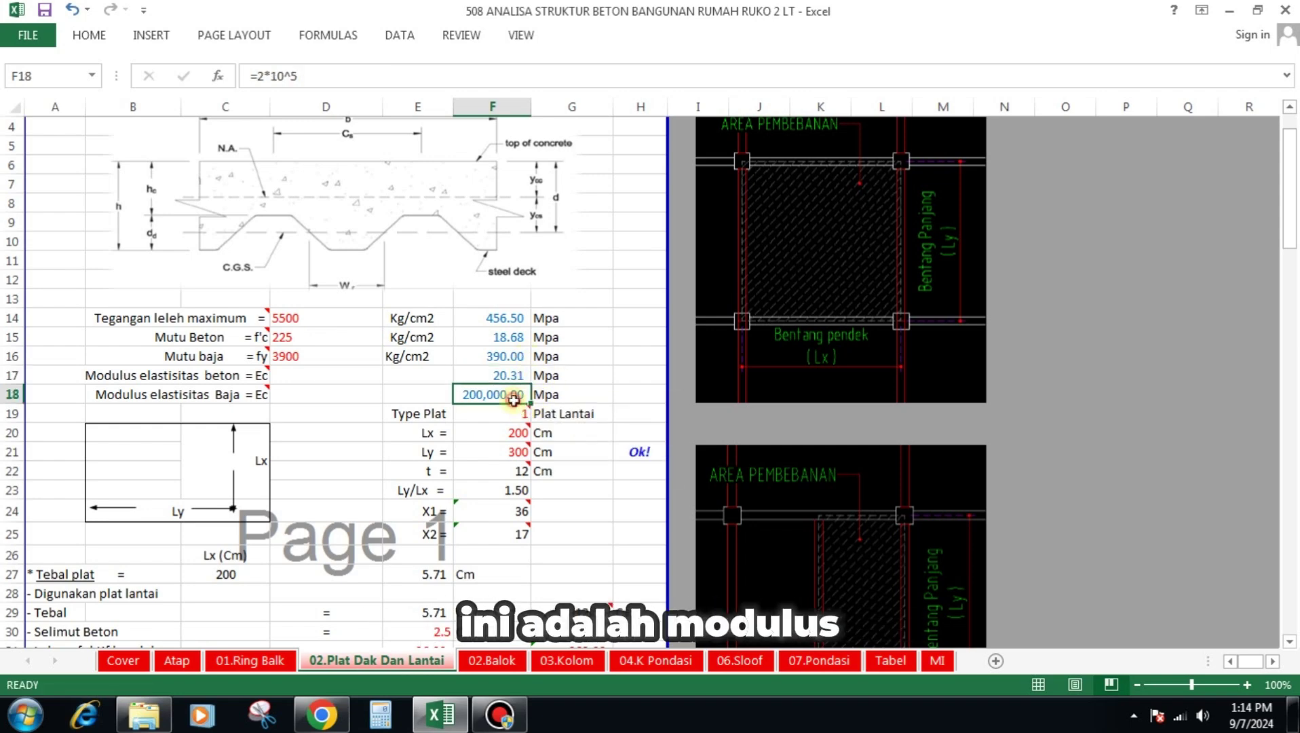
left_click(511, 318)
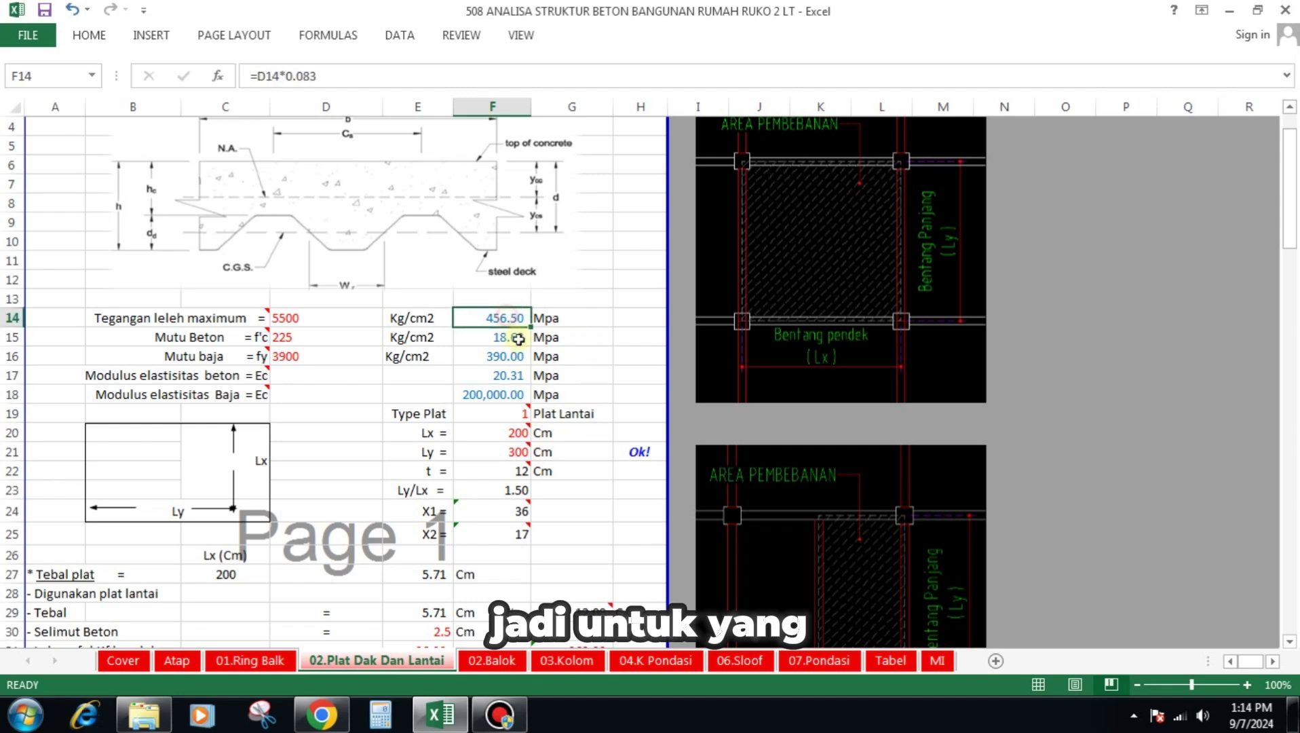
left_click(508, 337)
left_click(509, 356)
left_click(509, 376)
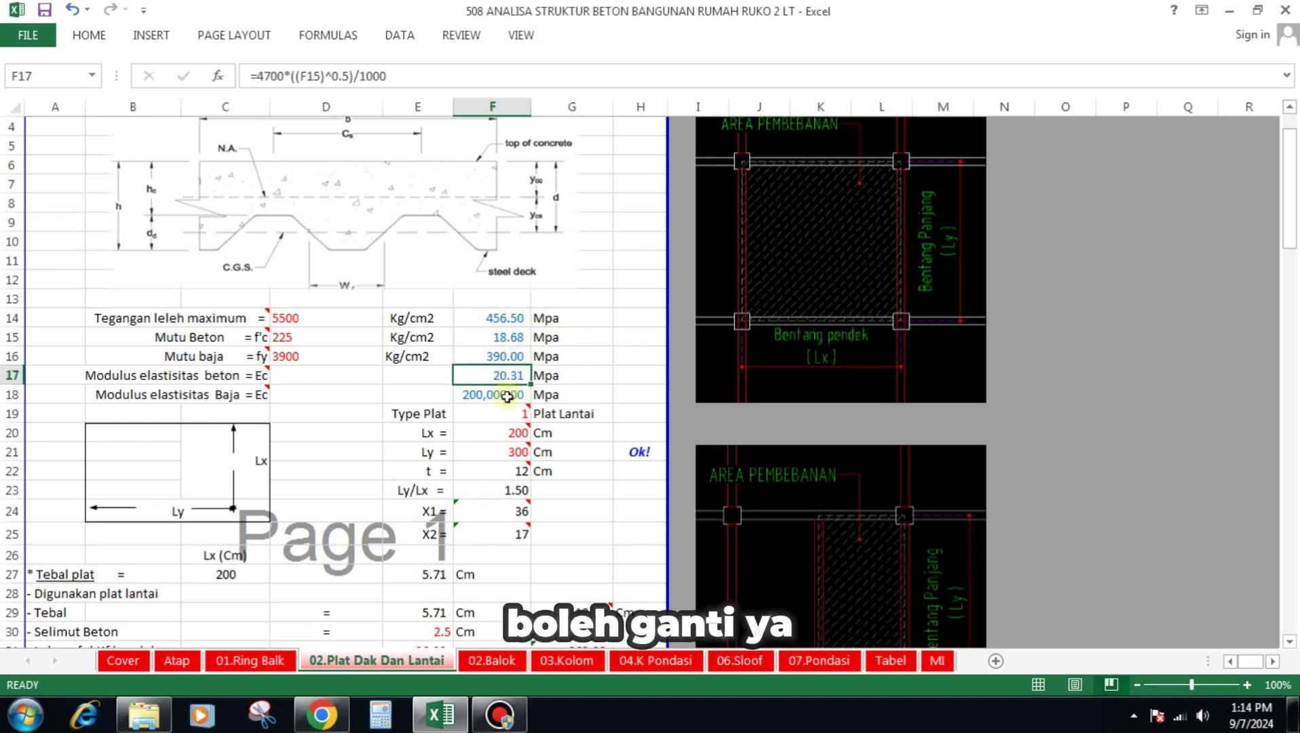
left_click(509, 393)
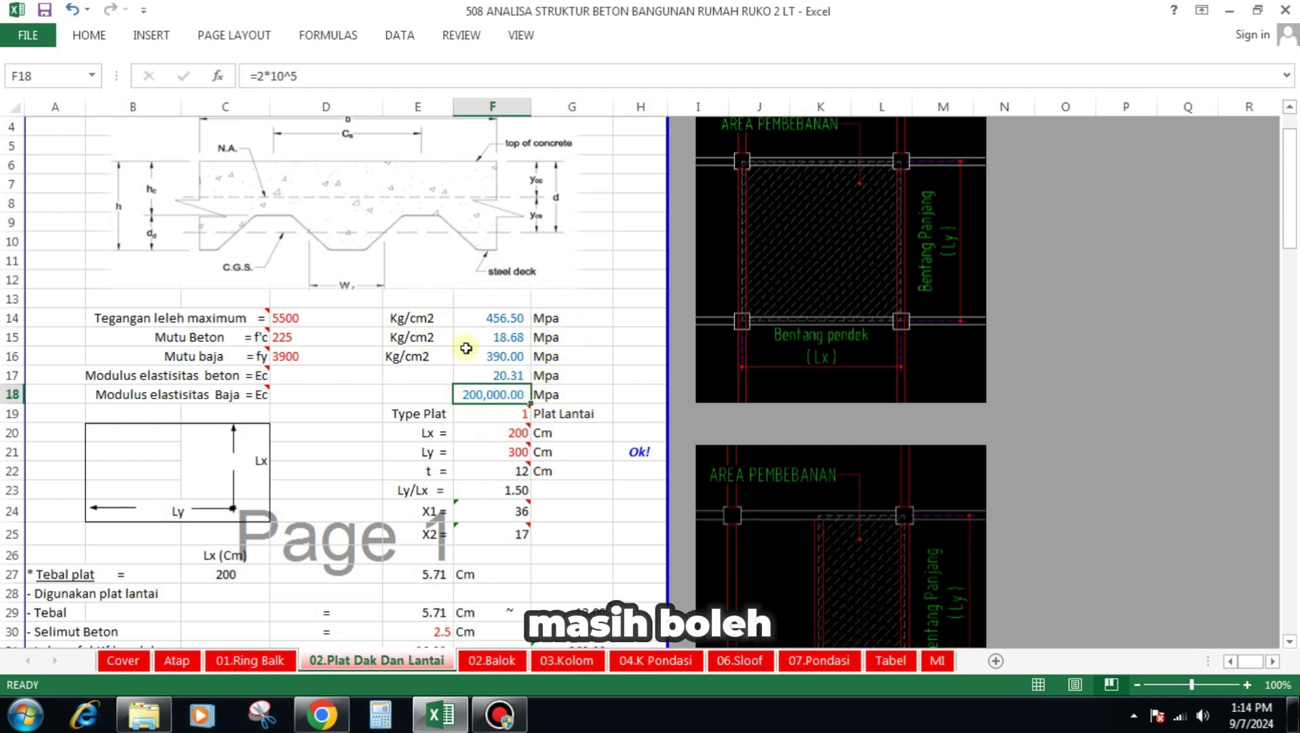
Try plate type 2 in F19 and set the plate type back to 1.
scroll(484, 347, "down", 1)
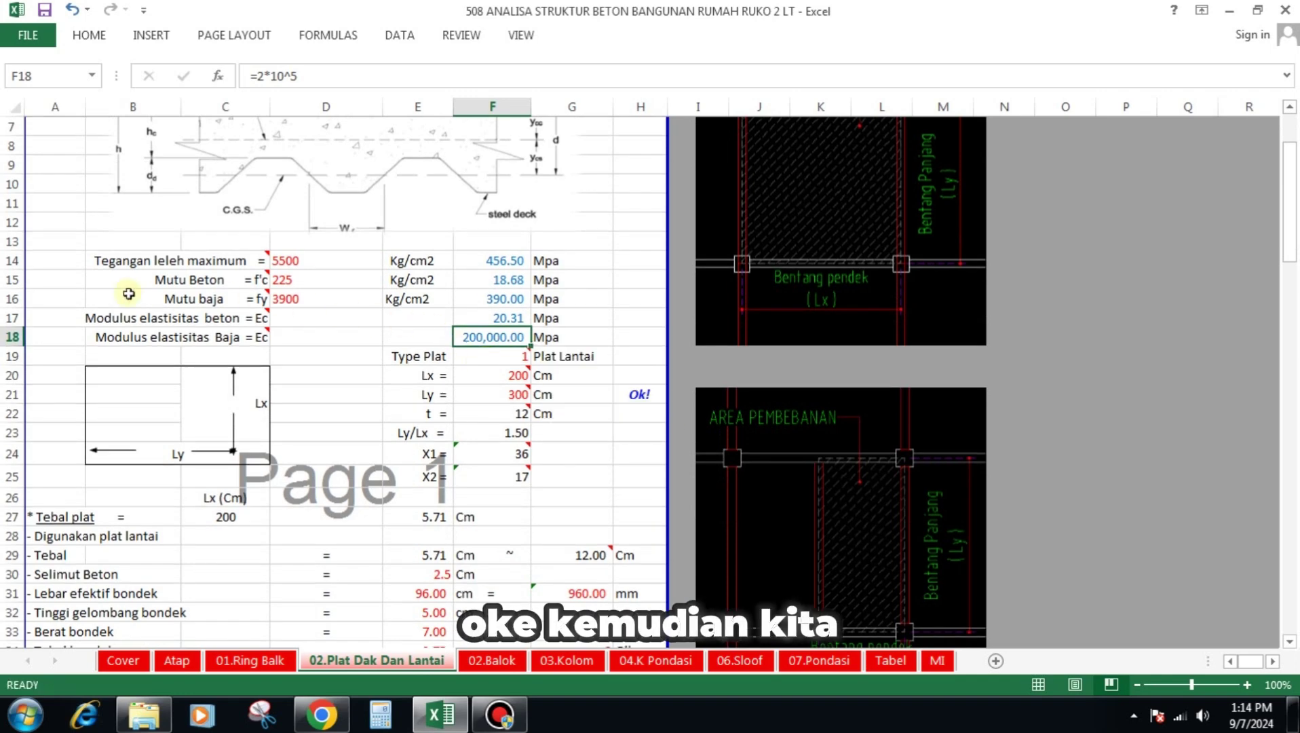
key("Down")
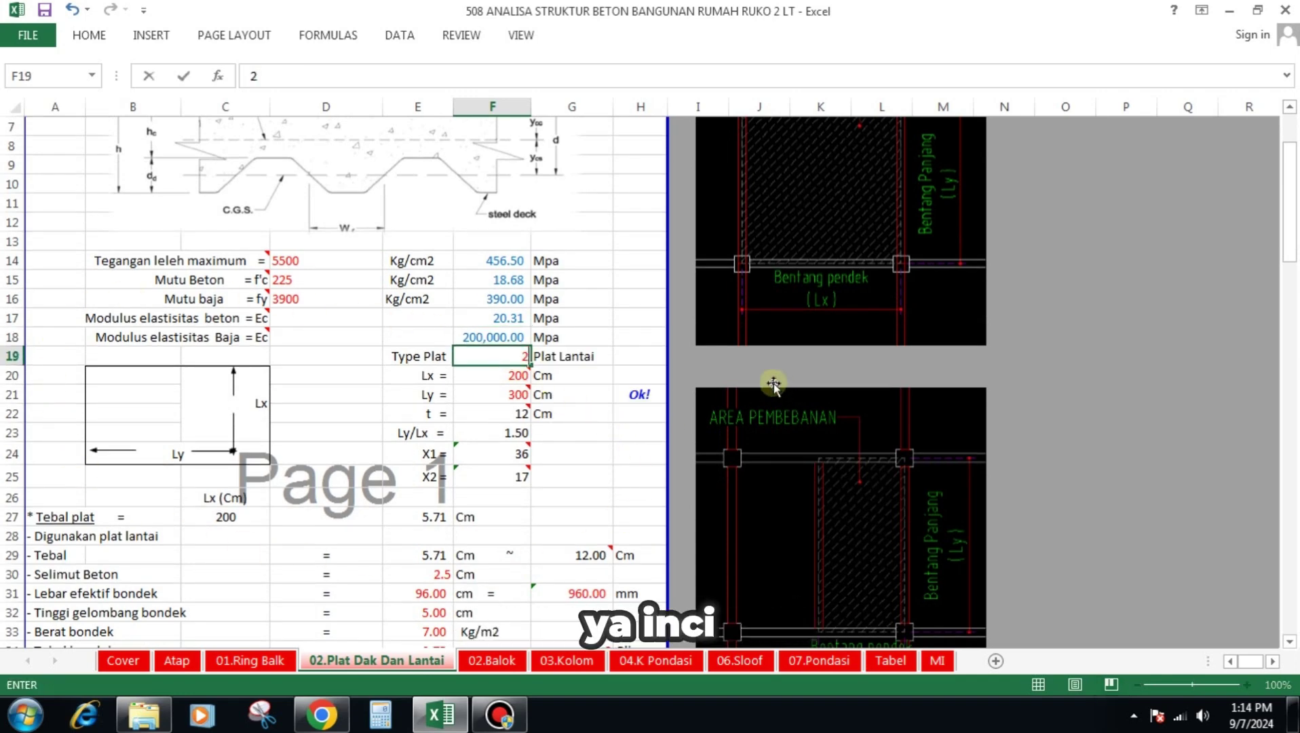
type("2")
key("Return")
key("Up")
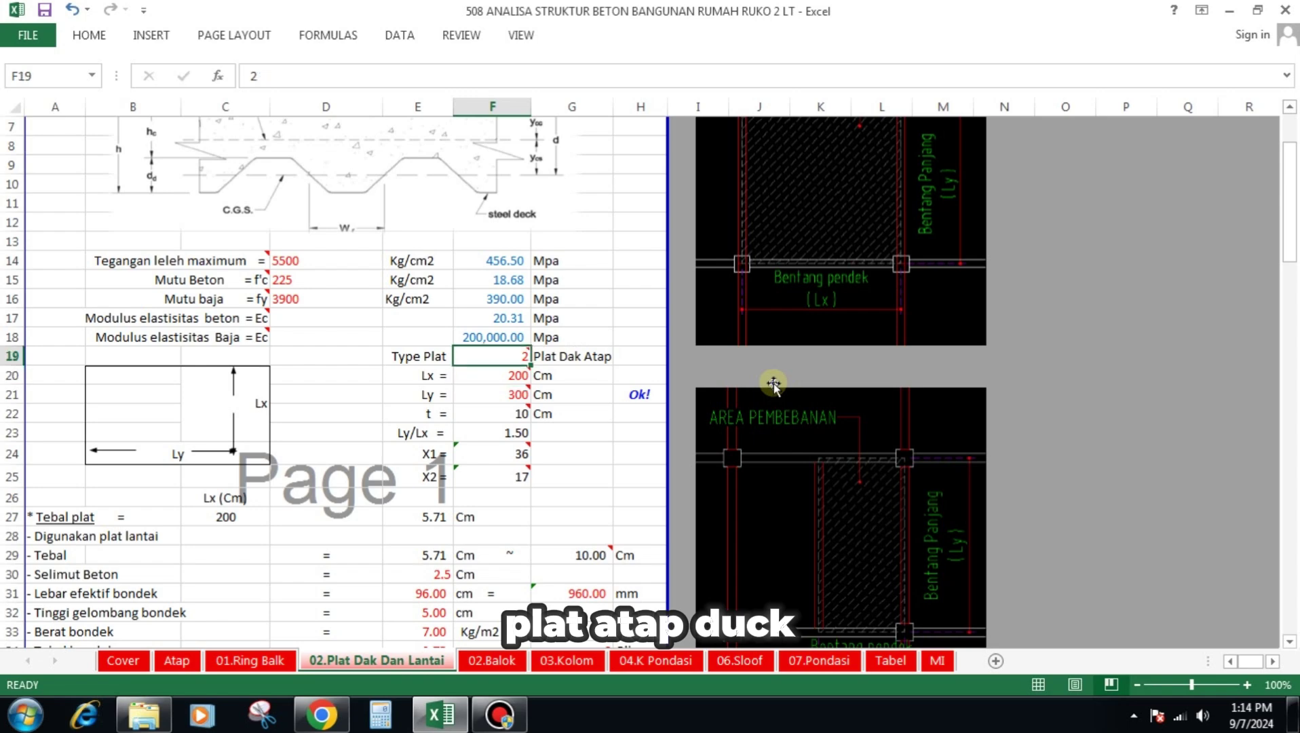
type("1")
key("Return")
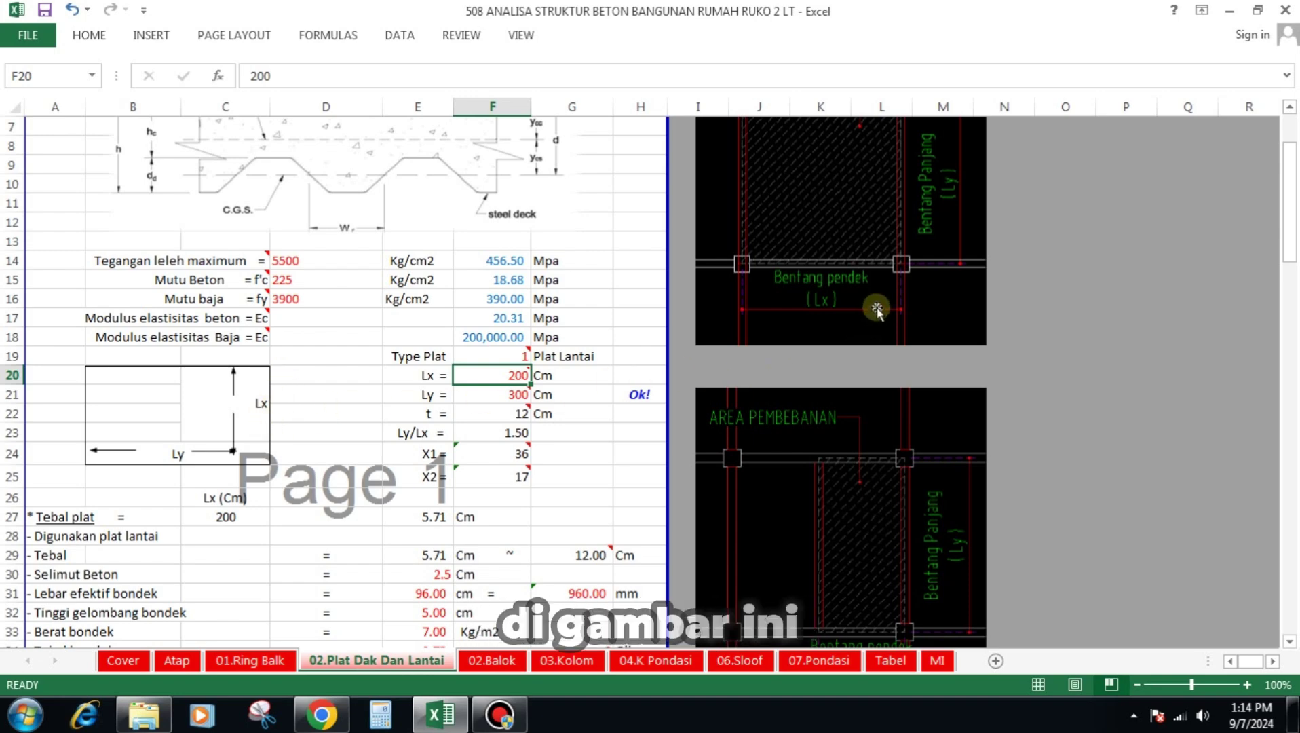
Examine the Lx and Ly spans against the loading-area drawing, plus the thickness, Ly/Lx ratio and X1 and X2 coefficients.
scroll(882, 298, "up", 1)
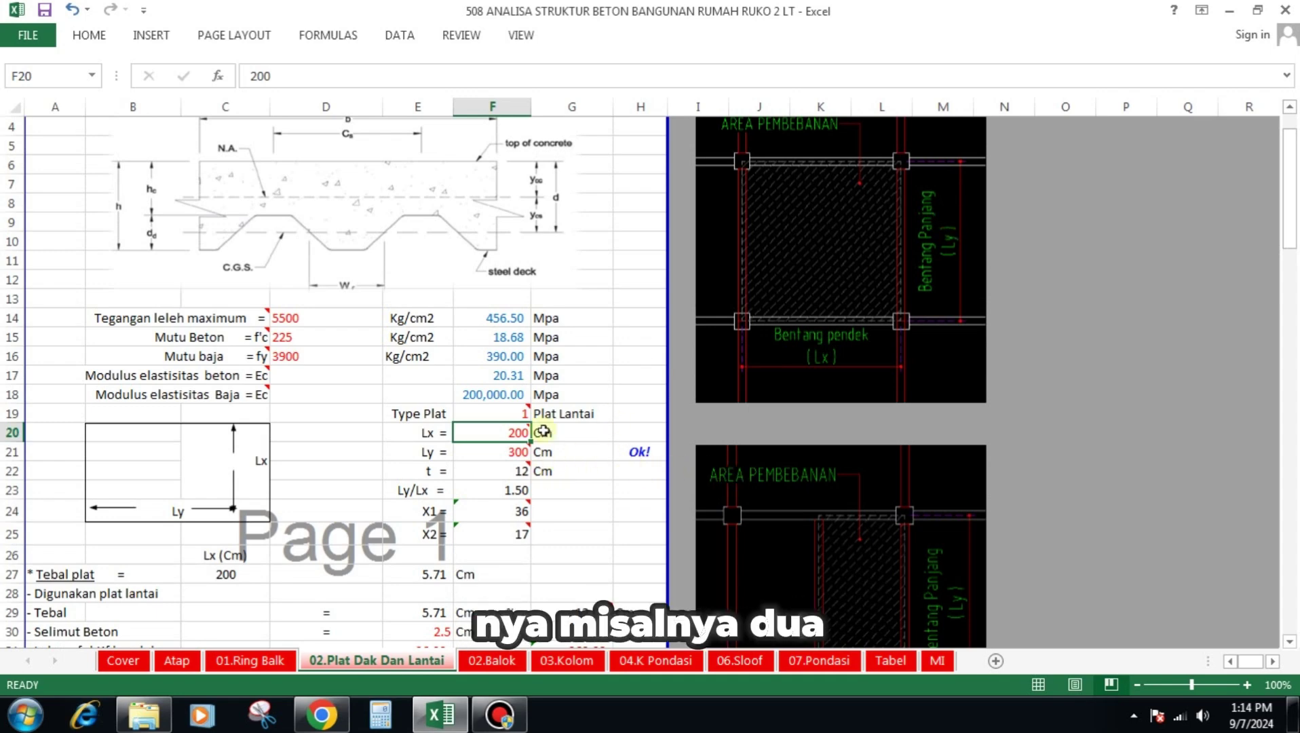
left_click(514, 452)
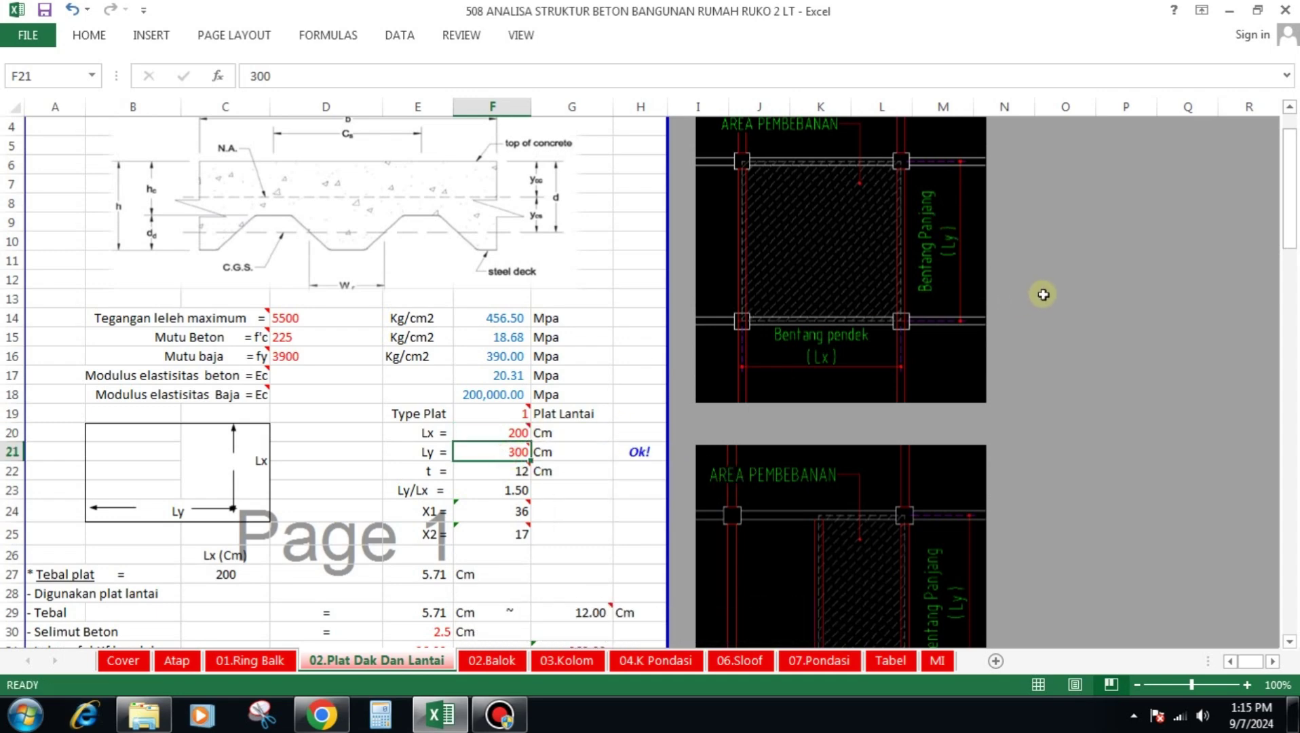
left_click(523, 471)
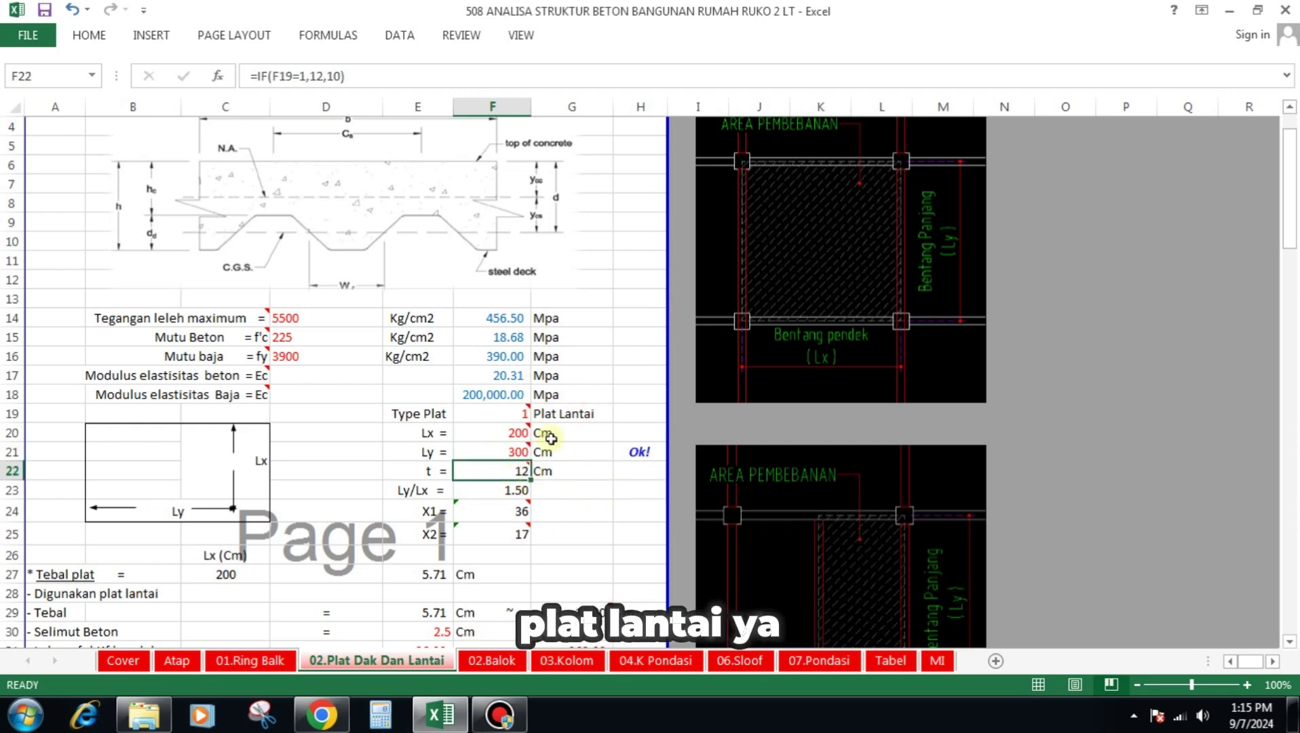
left_click(650, 453)
left_click(522, 490)
scroll(553, 462, "down", 1)
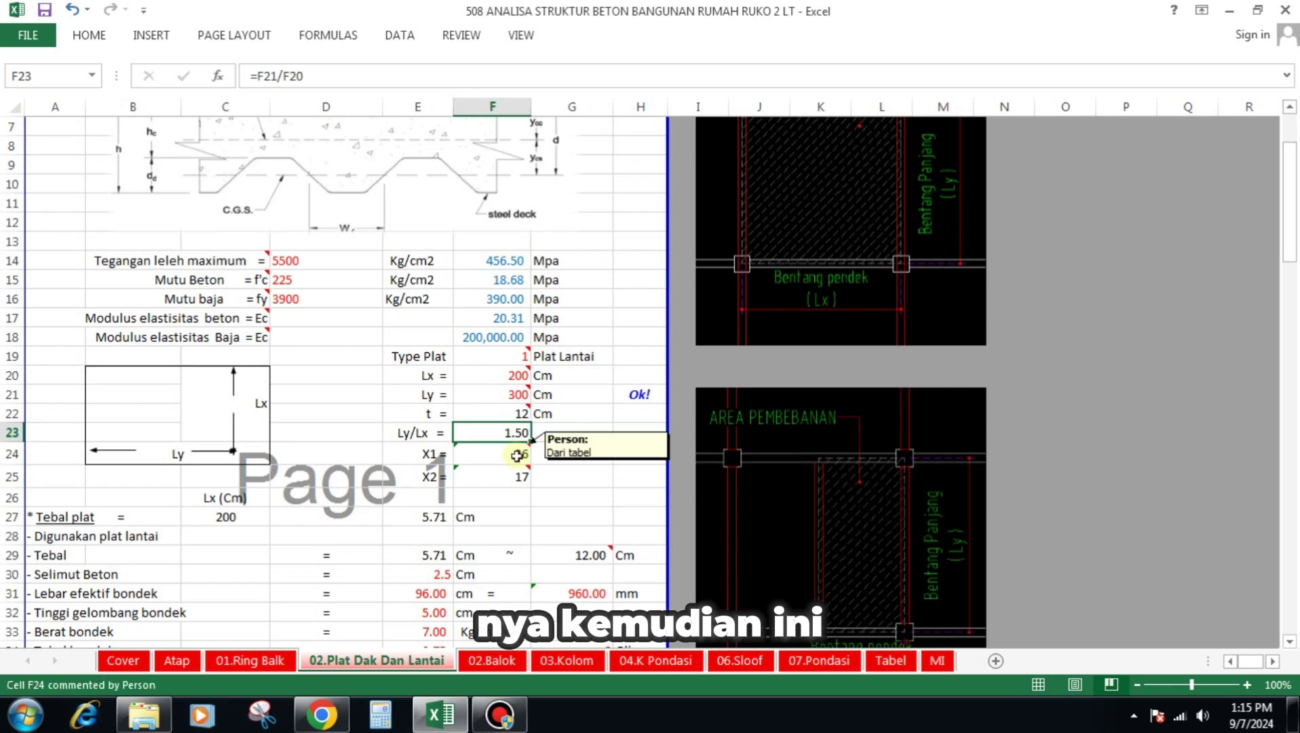
left_click(517, 455)
left_click(518, 480)
Inspect the slab thickness formulas, concrete cover and effective bondek width, comparing the width with the deck section diagram.
scroll(526, 427, "down", 2)
left_click(231, 404)
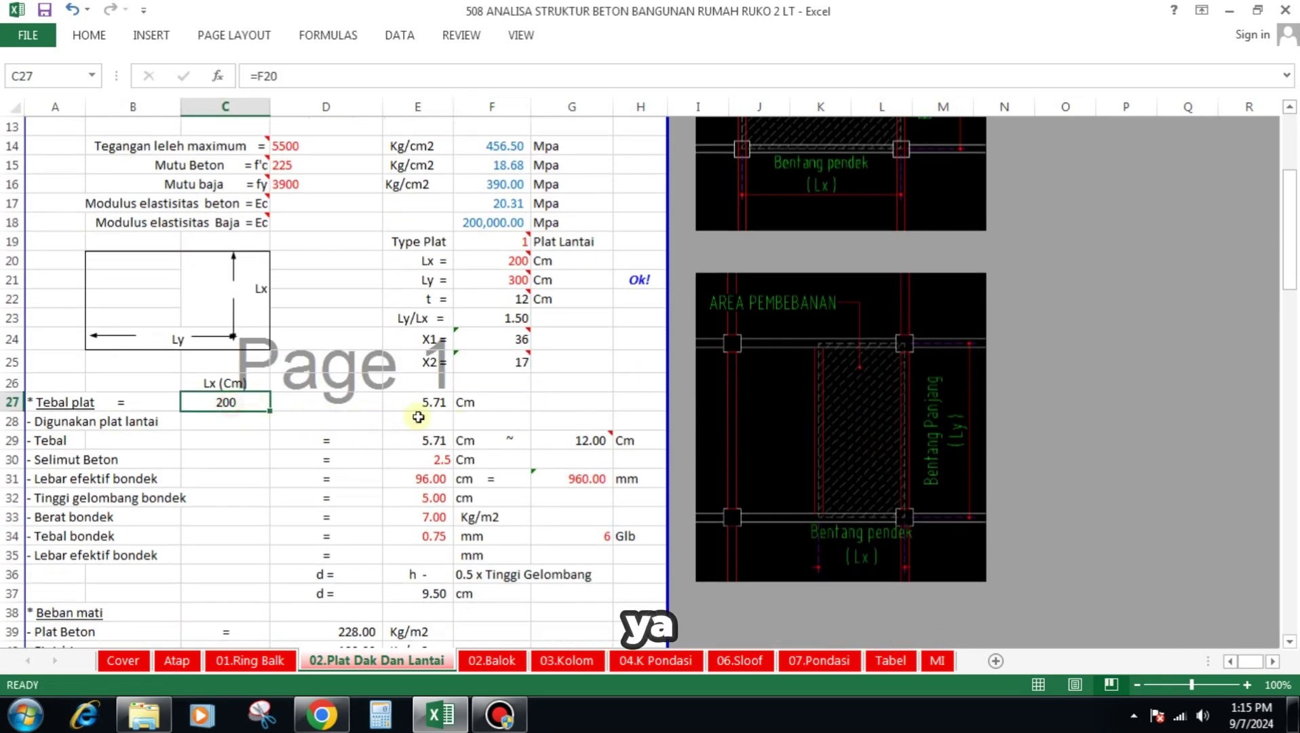
left_click(429, 403)
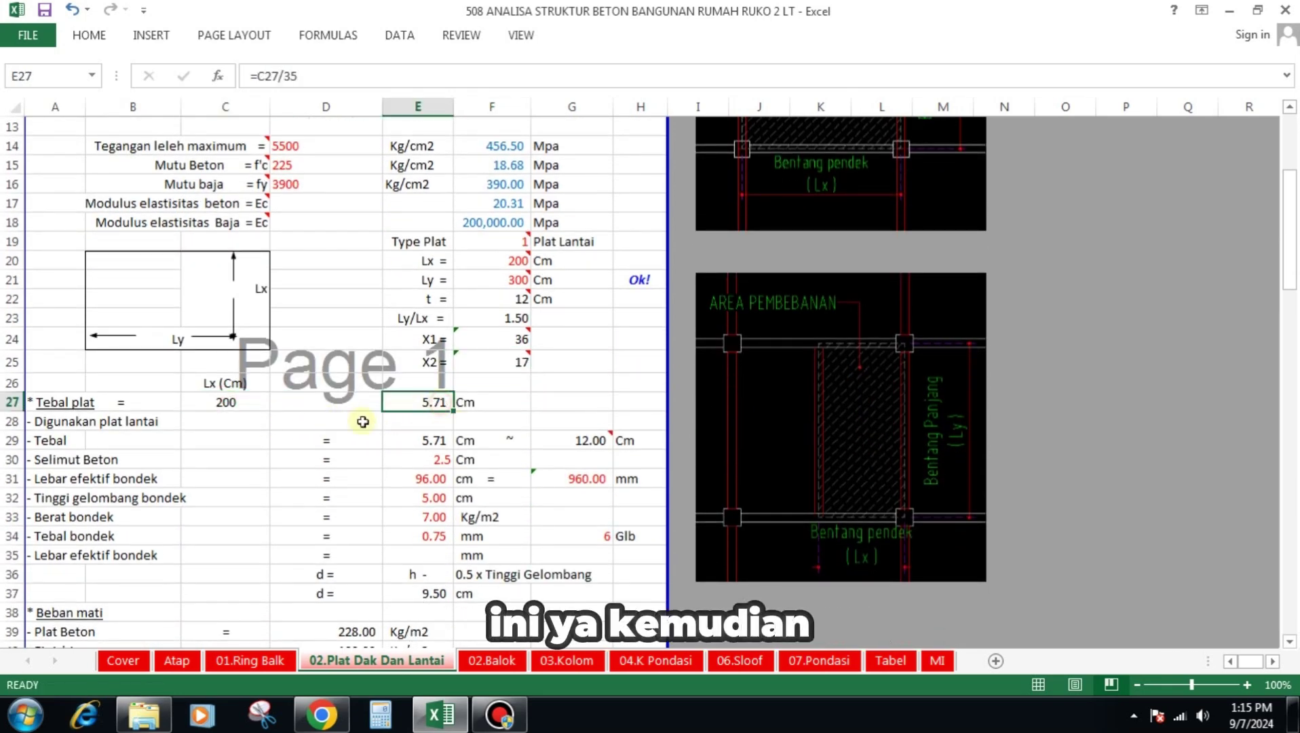
left_click(437, 442)
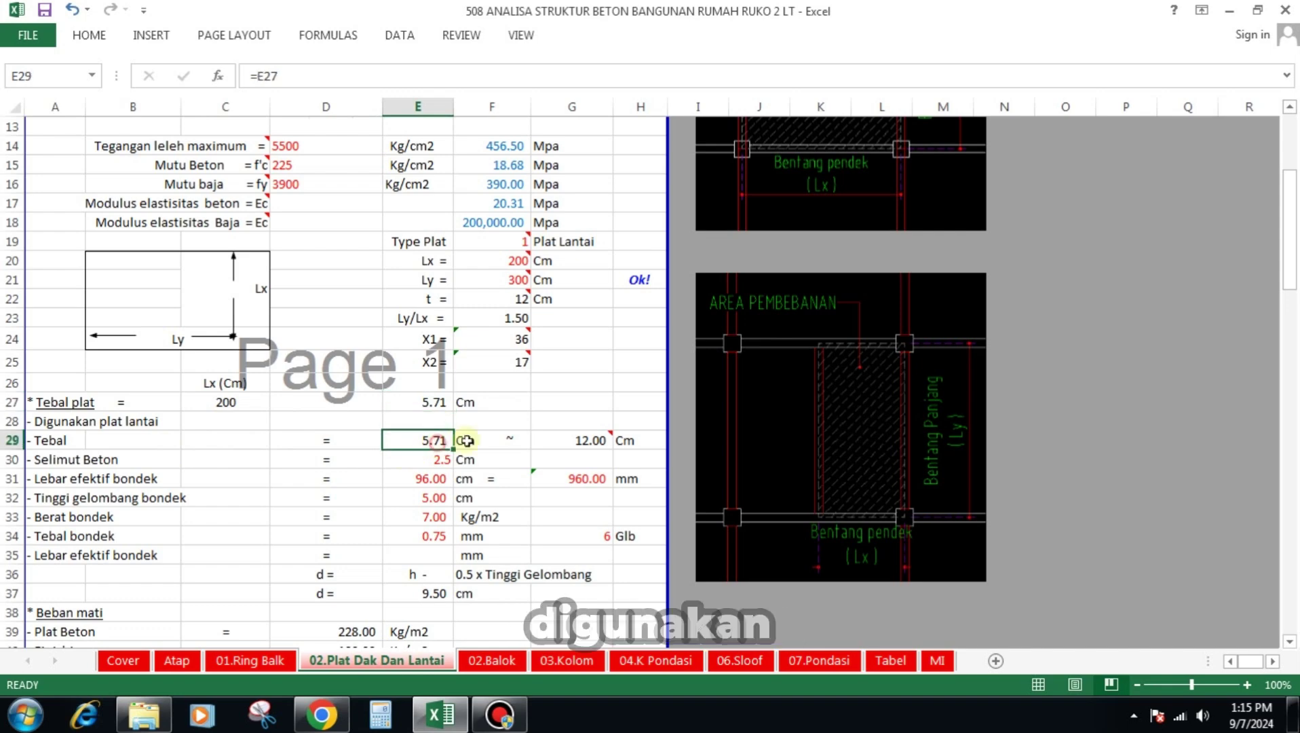
left_click(592, 442)
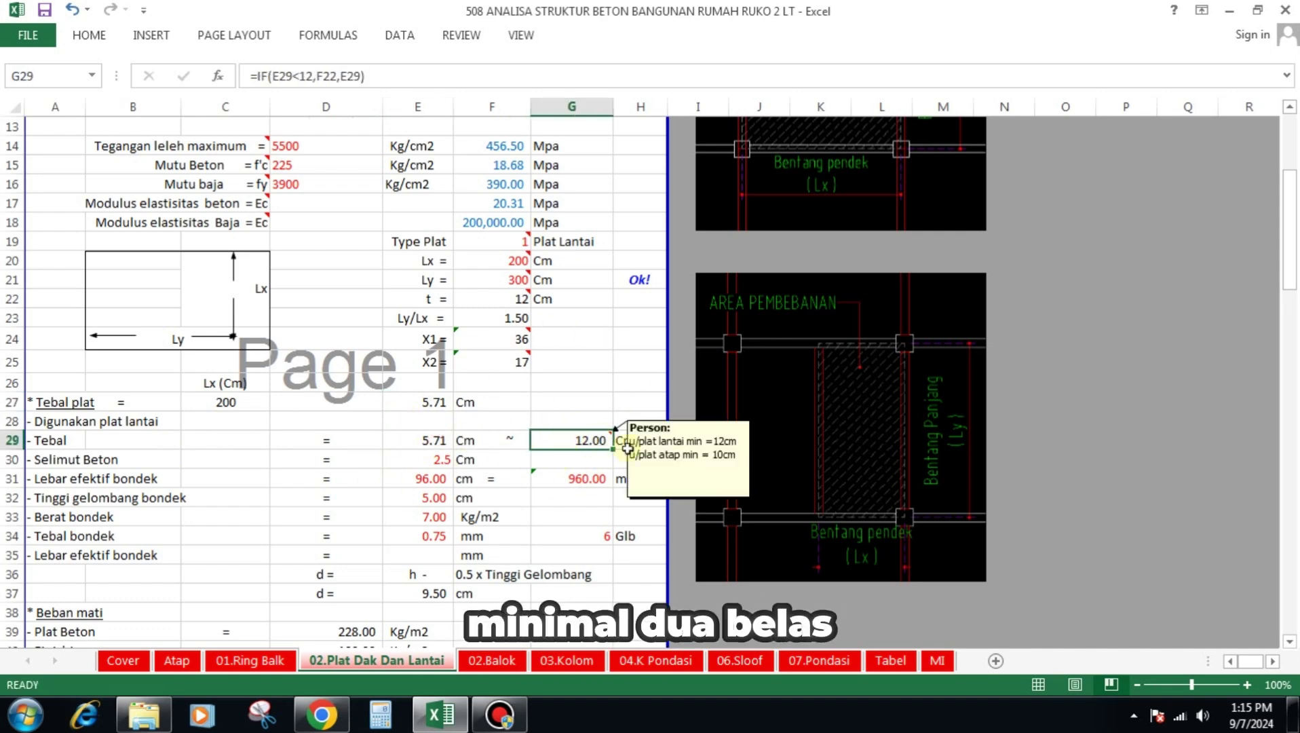
left_click(441, 464)
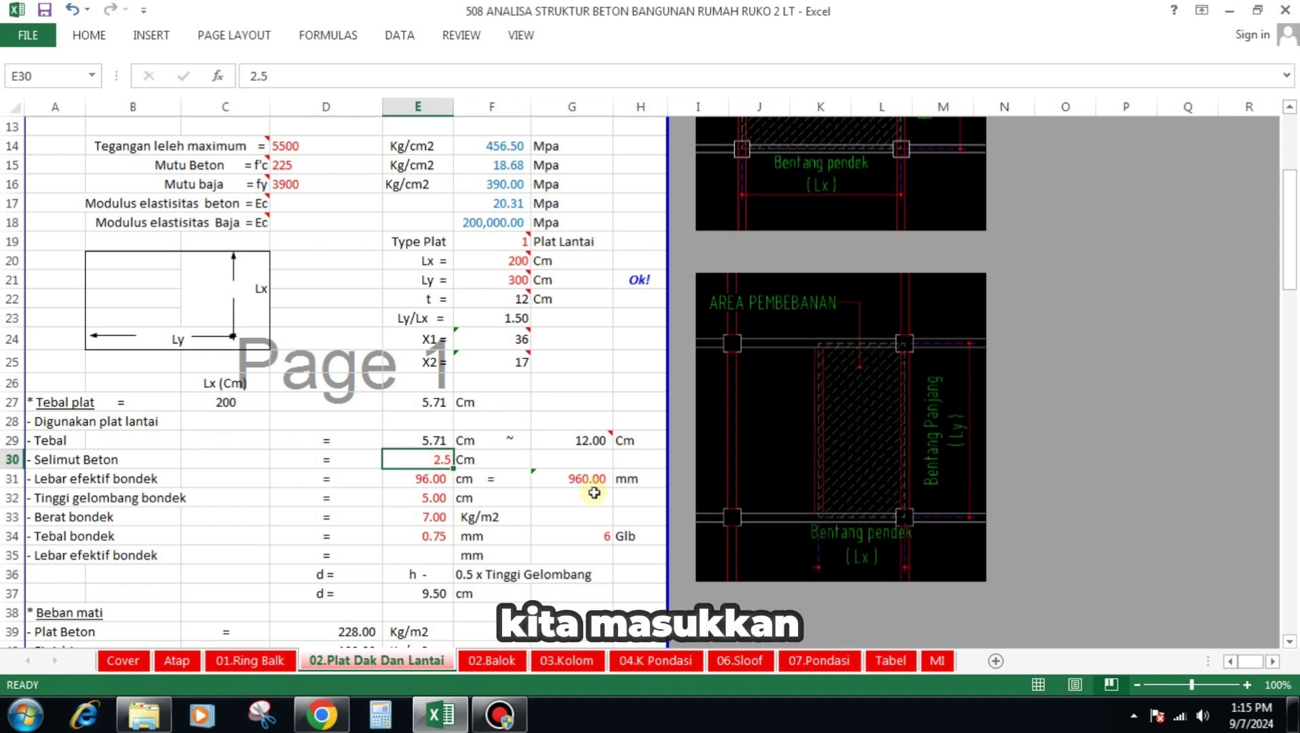
left_click(442, 479)
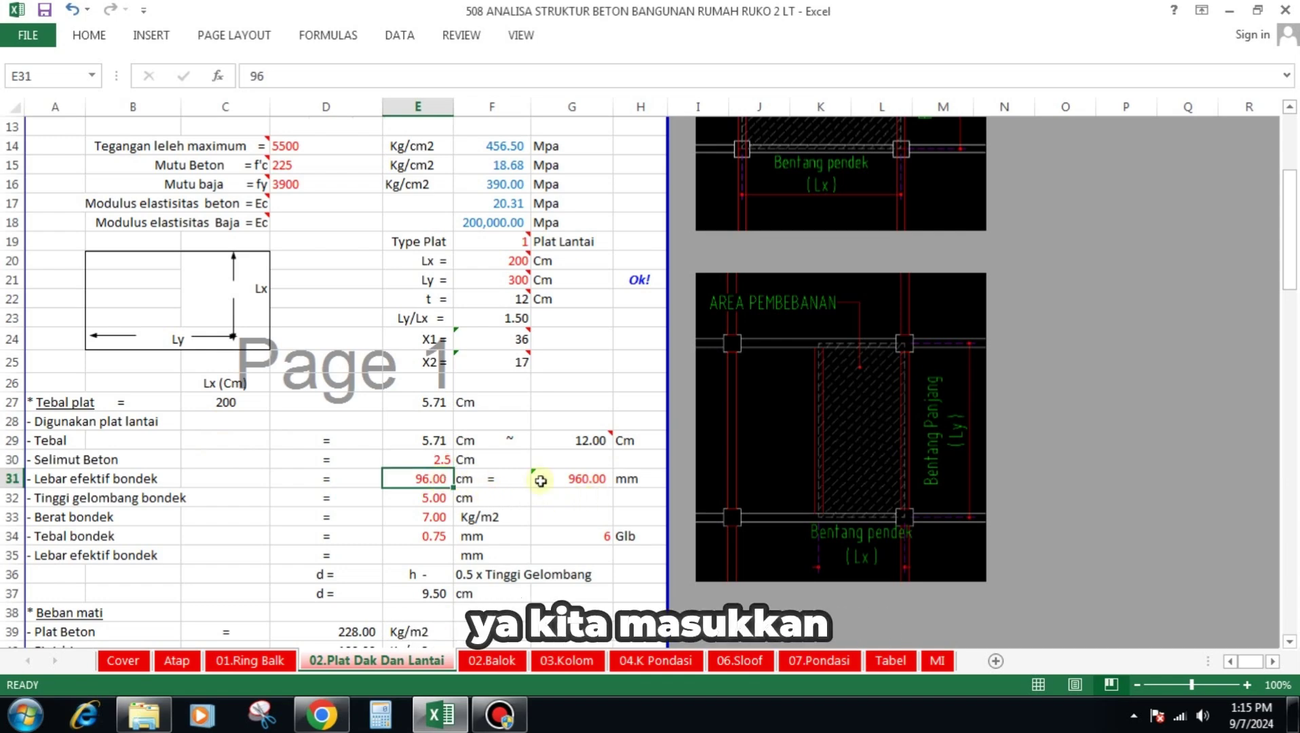
scroll(556, 486, "up", 4)
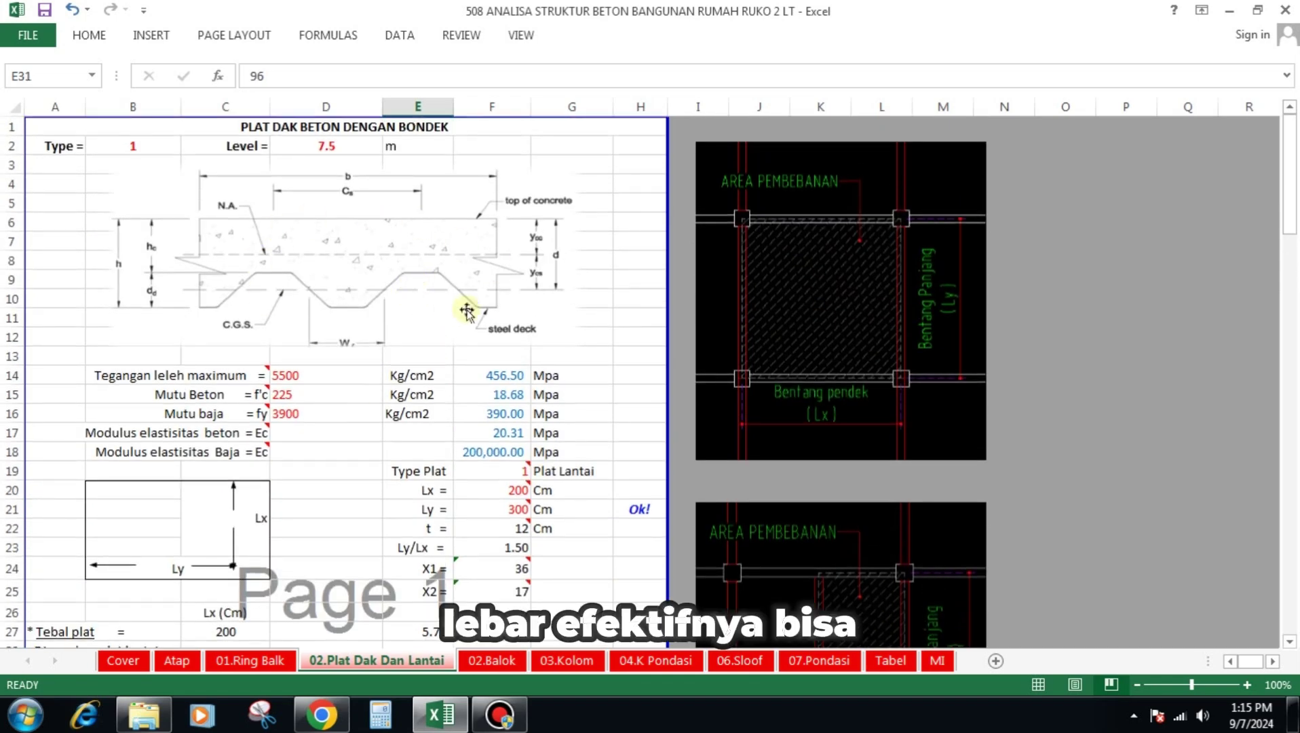
scroll(656, 360, "down", 5)
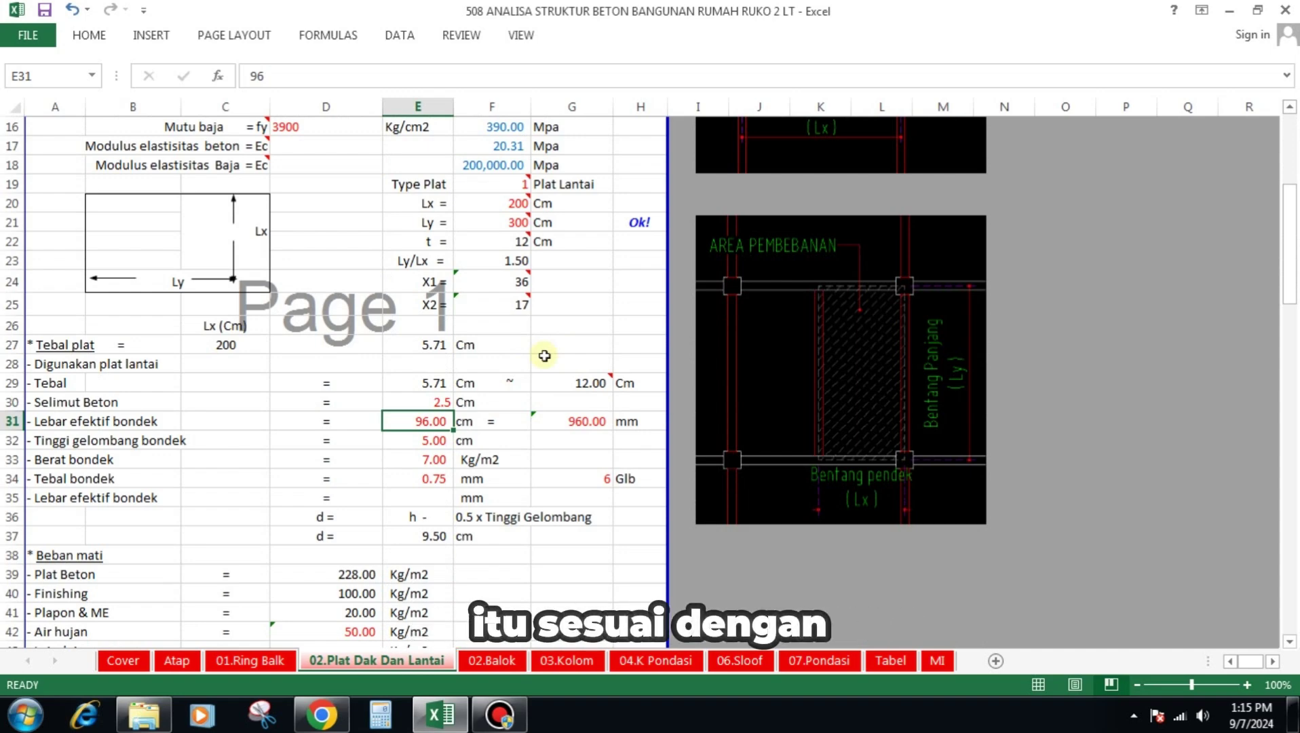
Change the font colour of the effective bondek width in millimetres (G31) to black.
left_click(582, 422)
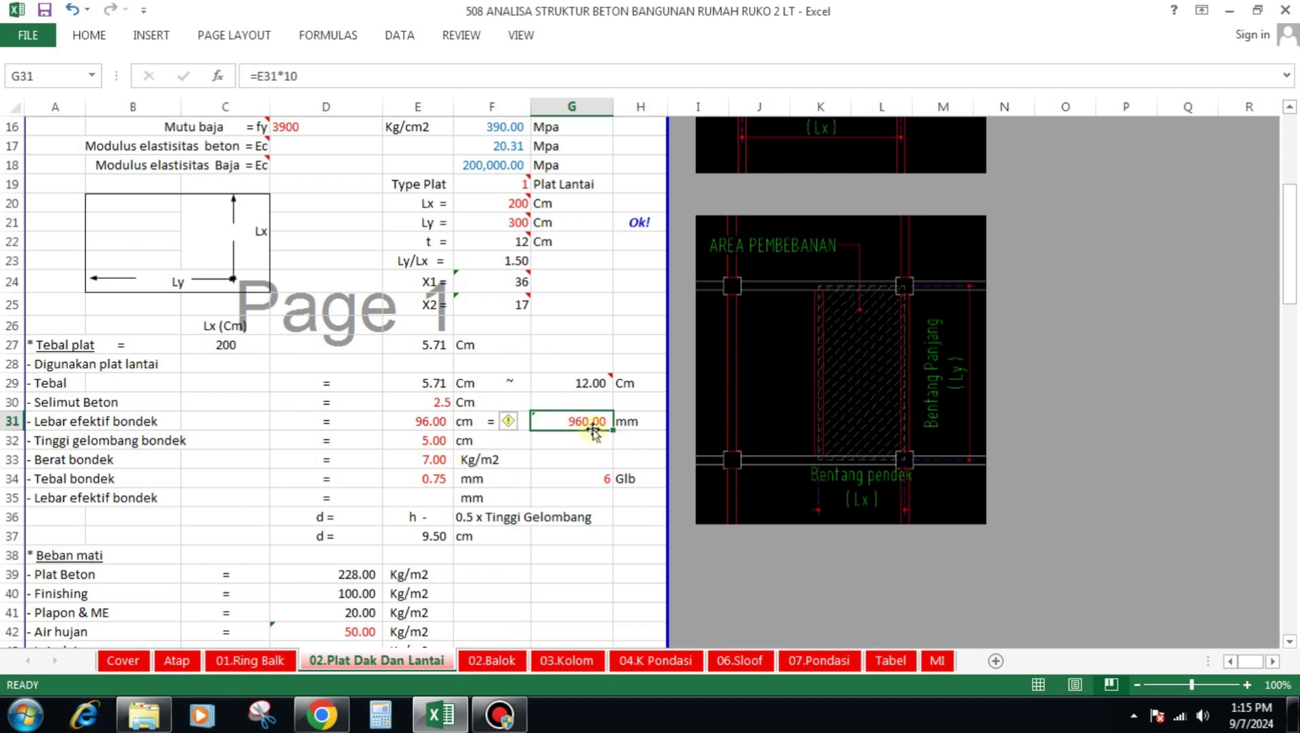
type("=")
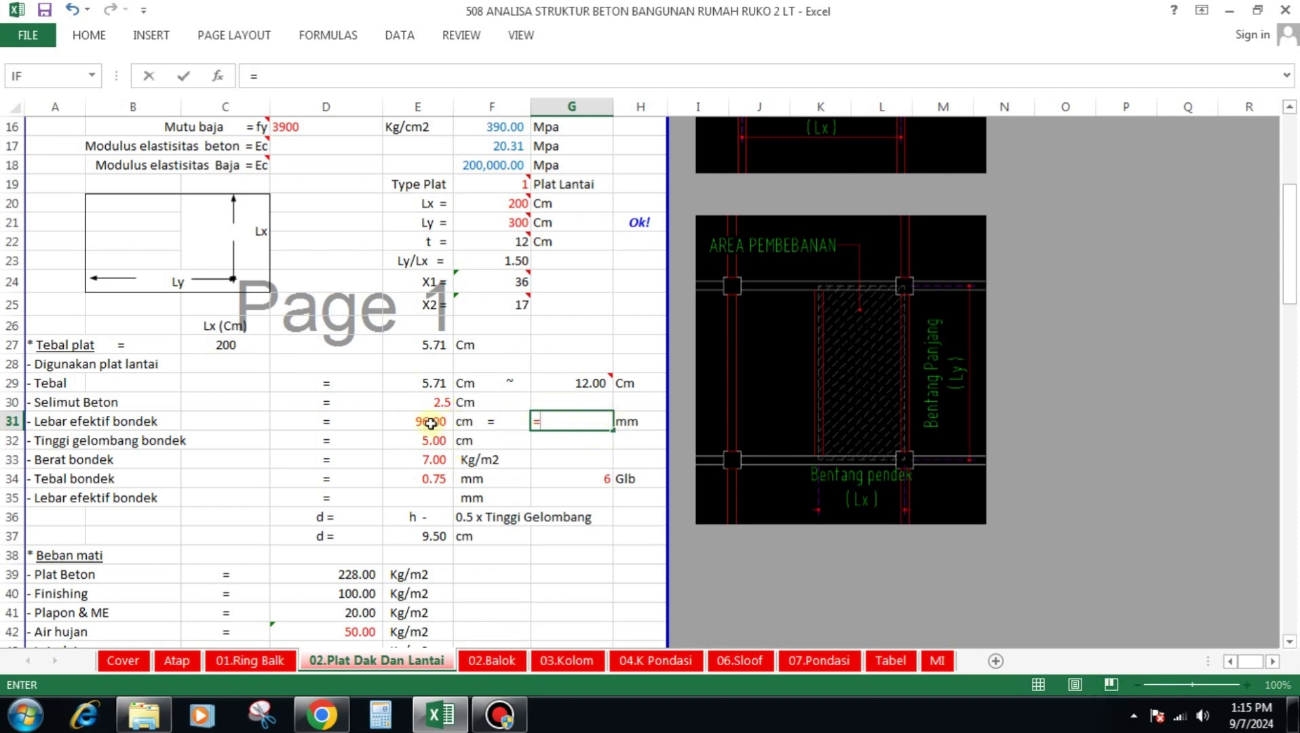
key("Escape")
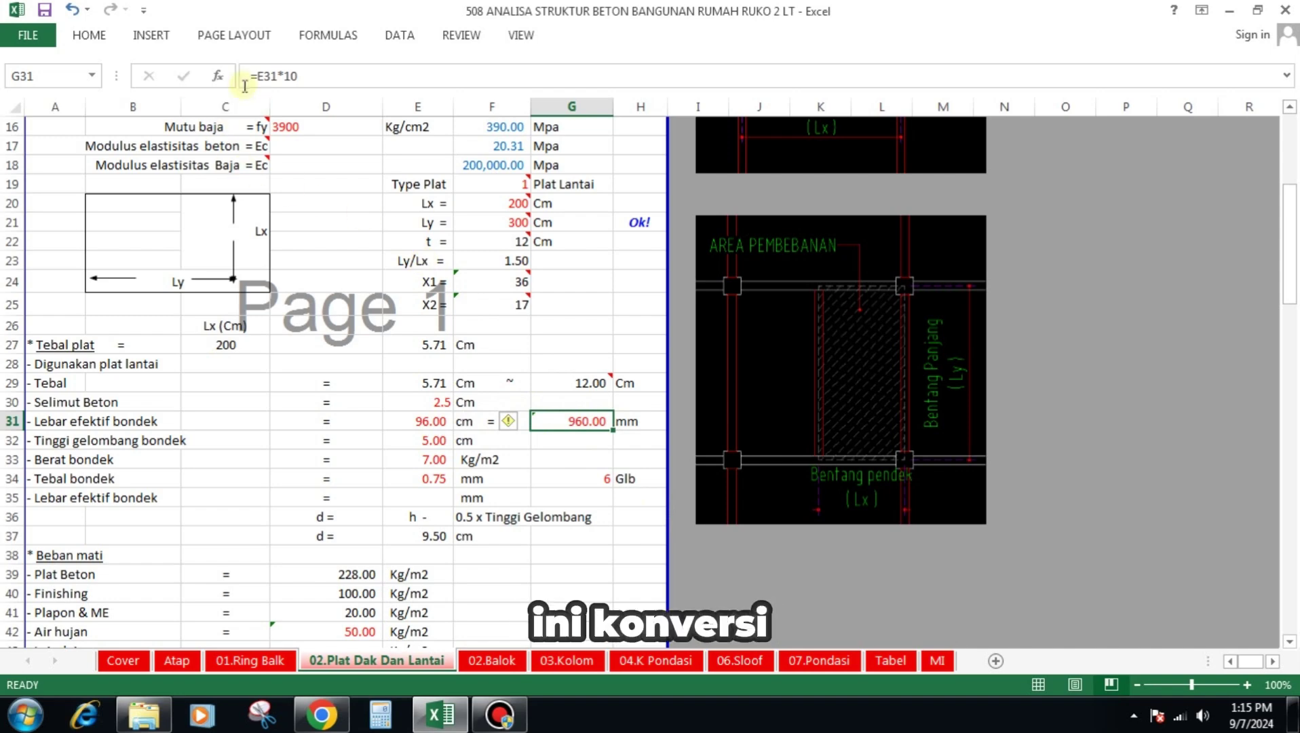
left_click(88, 37)
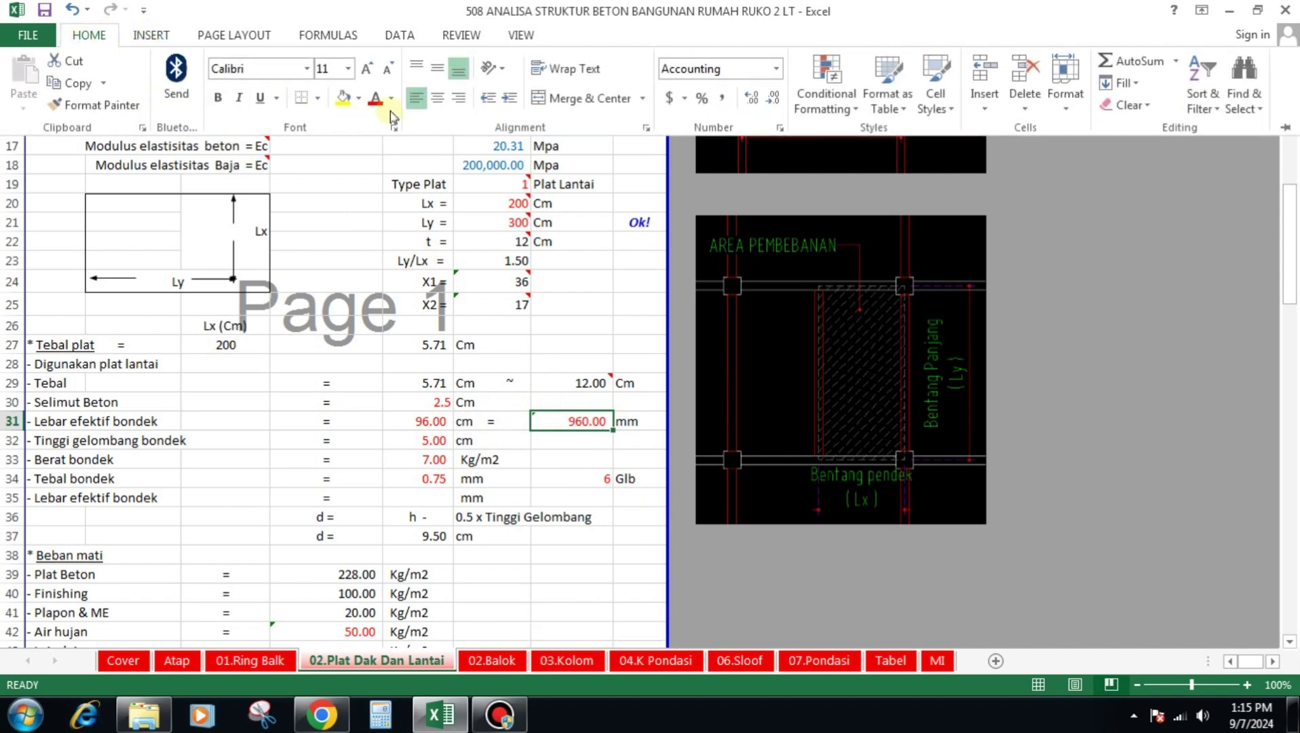
left_click(392, 98)
left_click(393, 160)
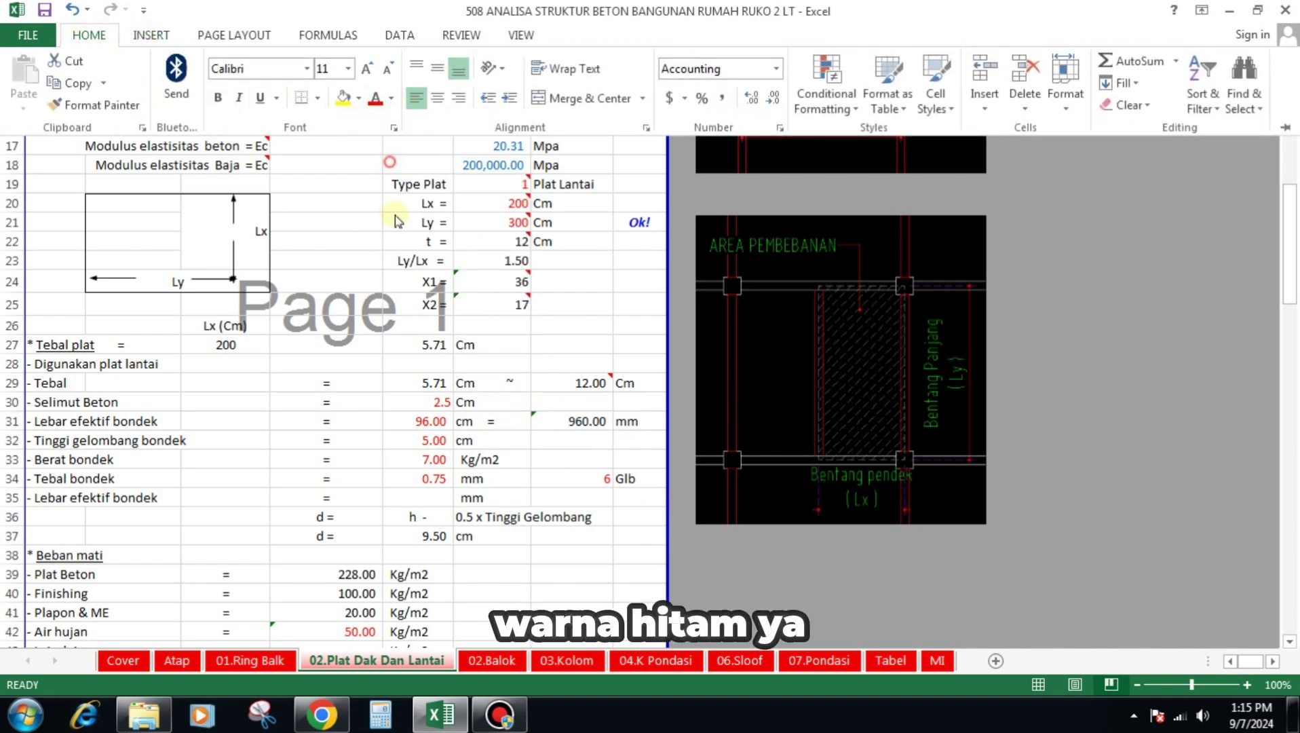
Examine the bondek wave height, weight and thickness inputs and the number of waves, comparing the wave count with the deck section diagram.
left_click(587, 442)
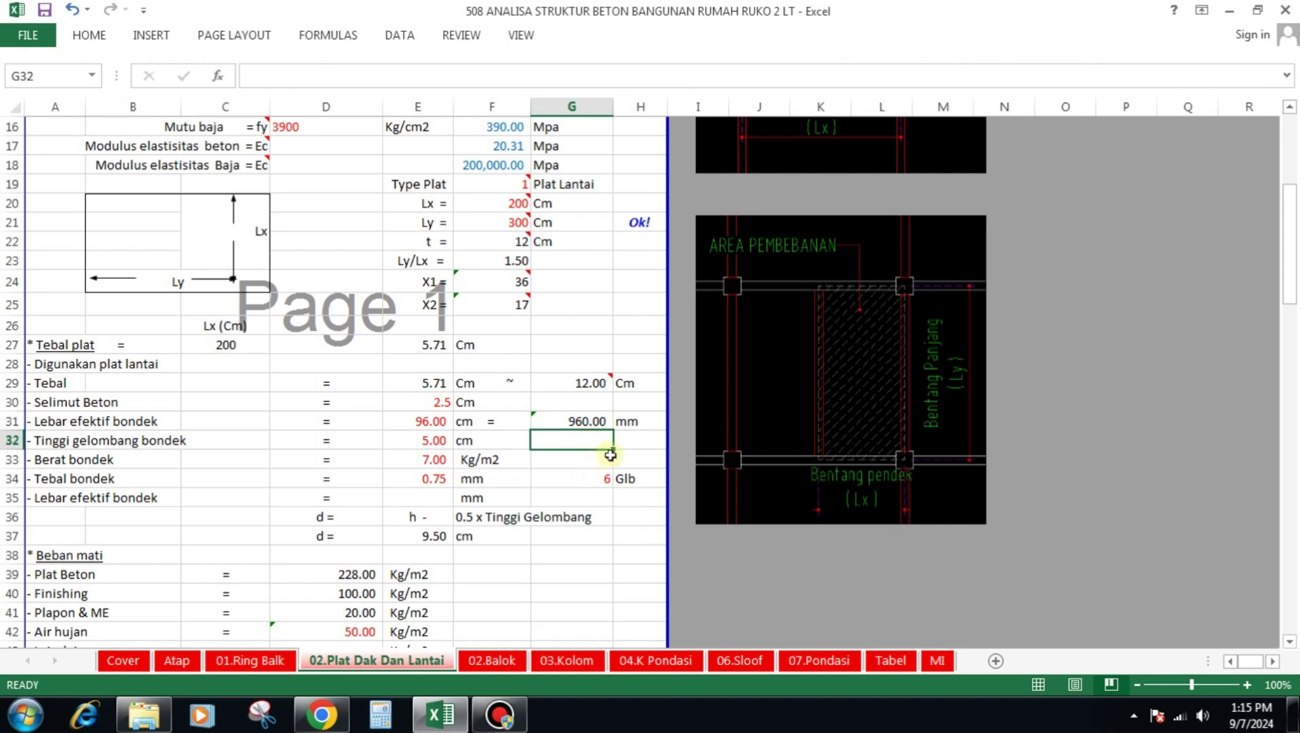
left_click(426, 440)
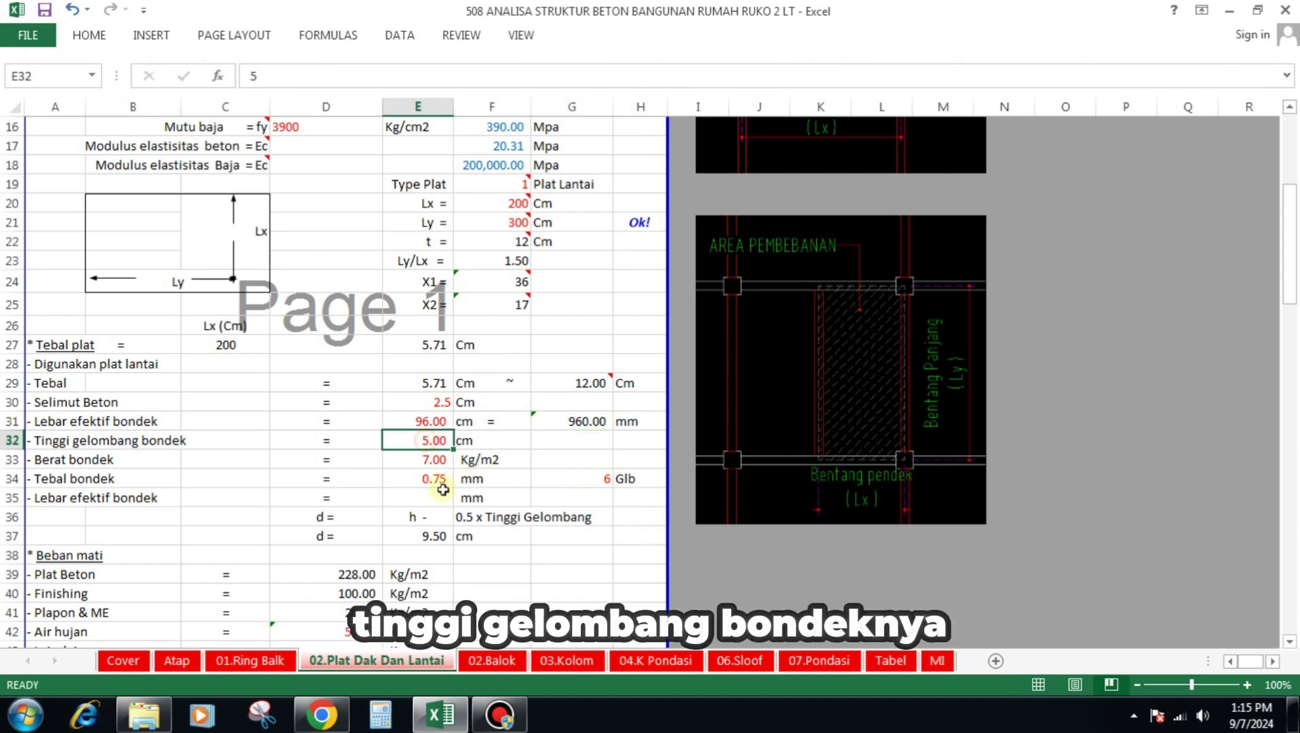
left_click(437, 459)
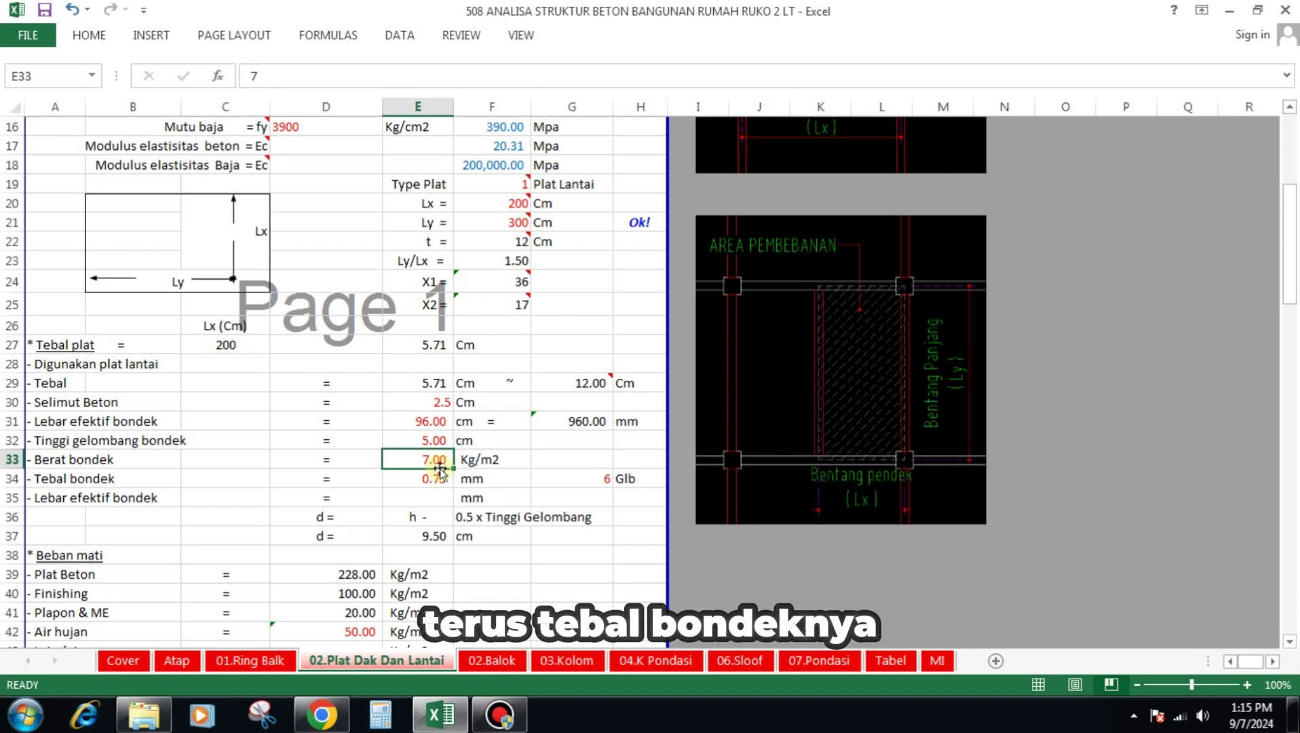
left_click(429, 477)
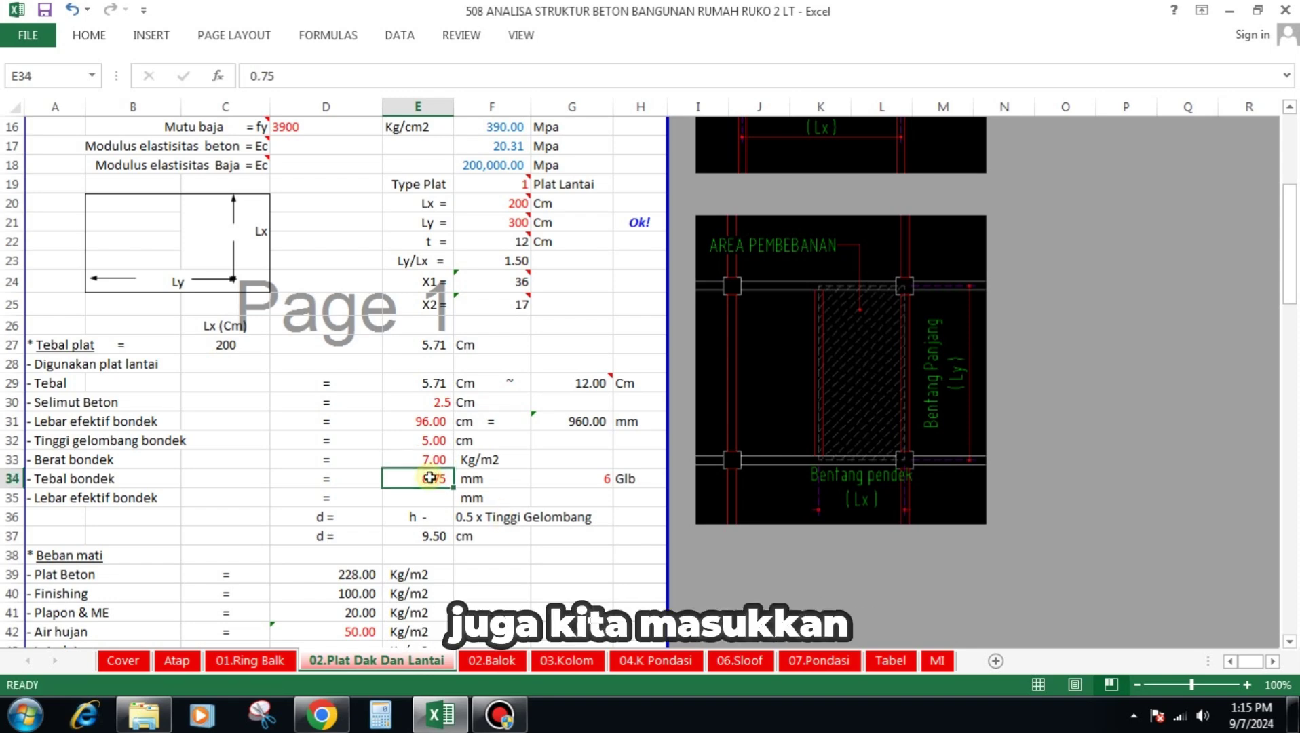
left_click(599, 478)
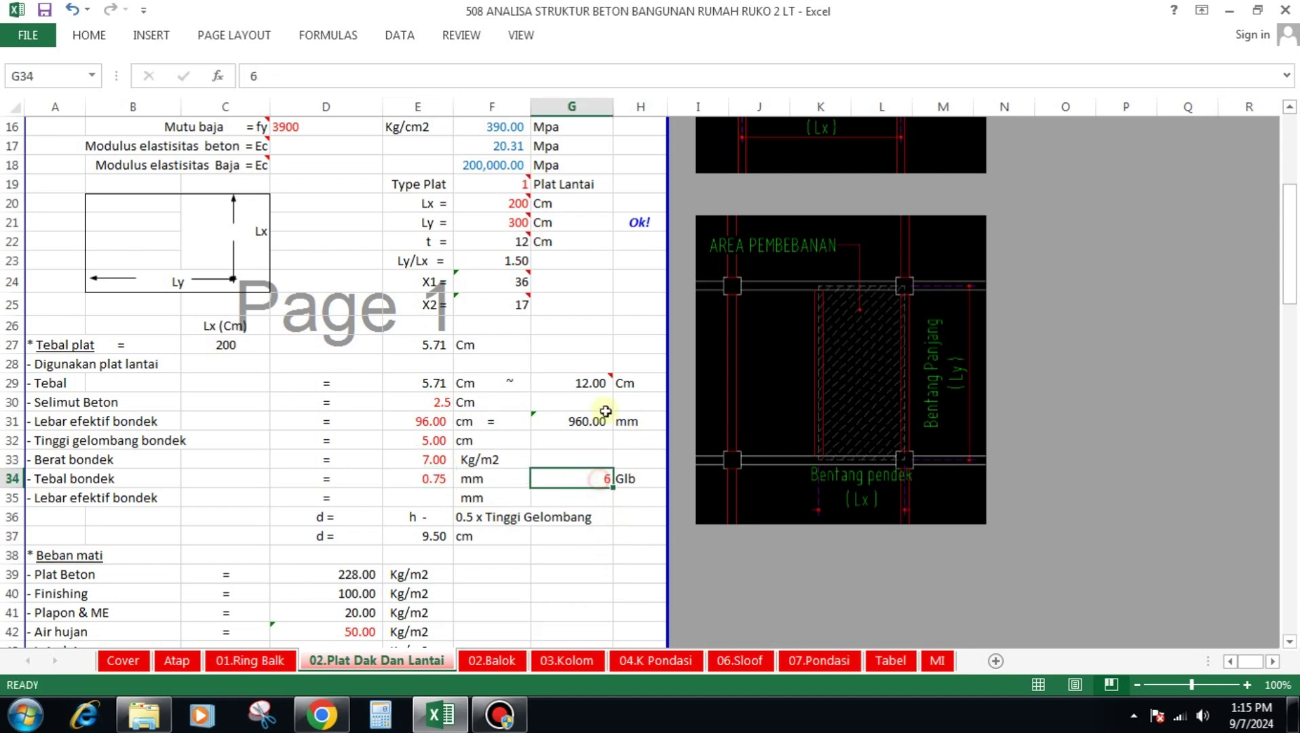
scroll(528, 467, "up", 5)
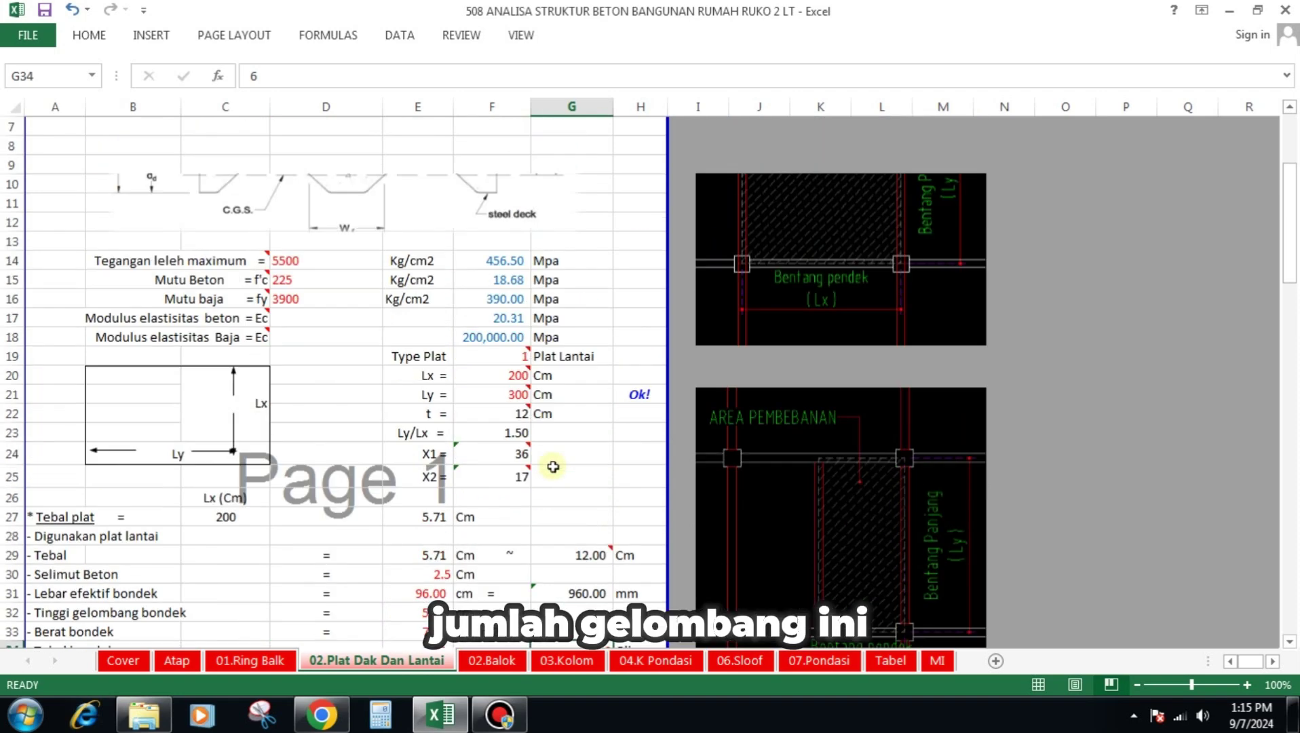
scroll(609, 475, "down", 5)
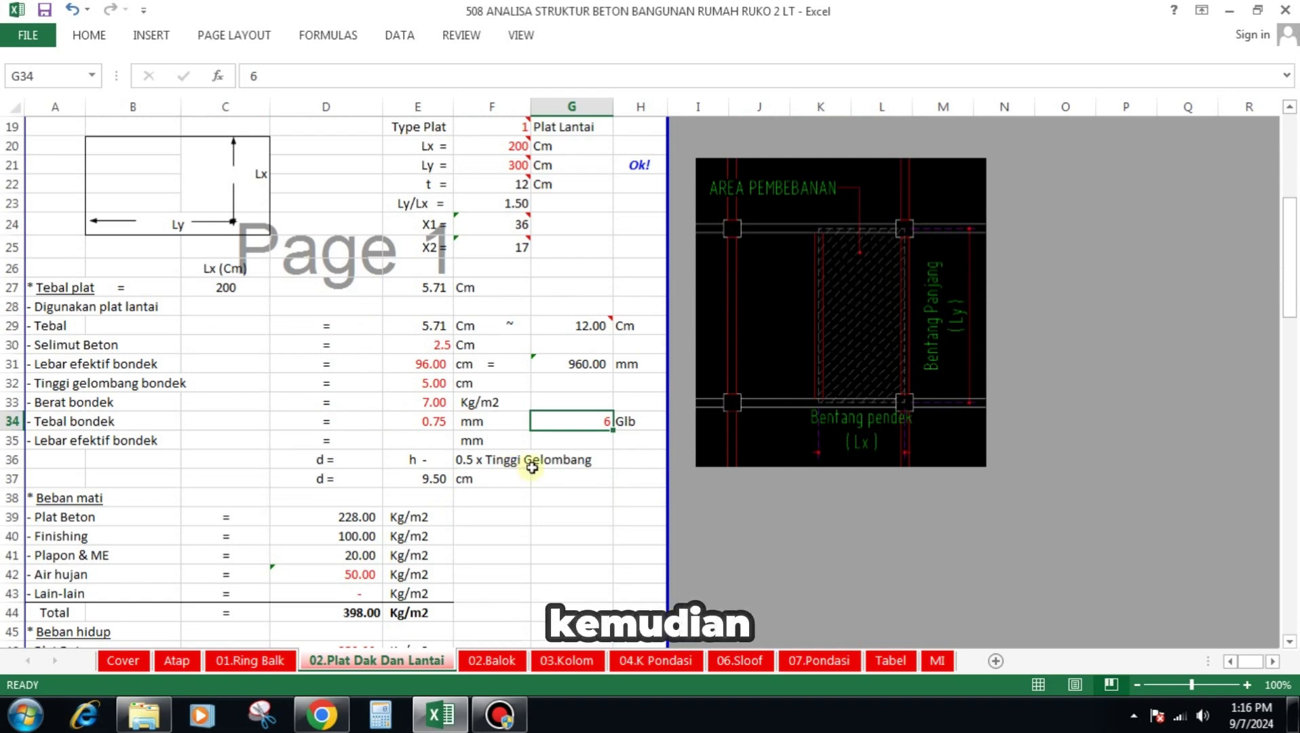
Inspect the effective depth d expression in row 36 and its formula in E37.
scroll(526, 451, "down", 2)
left_click(441, 343)
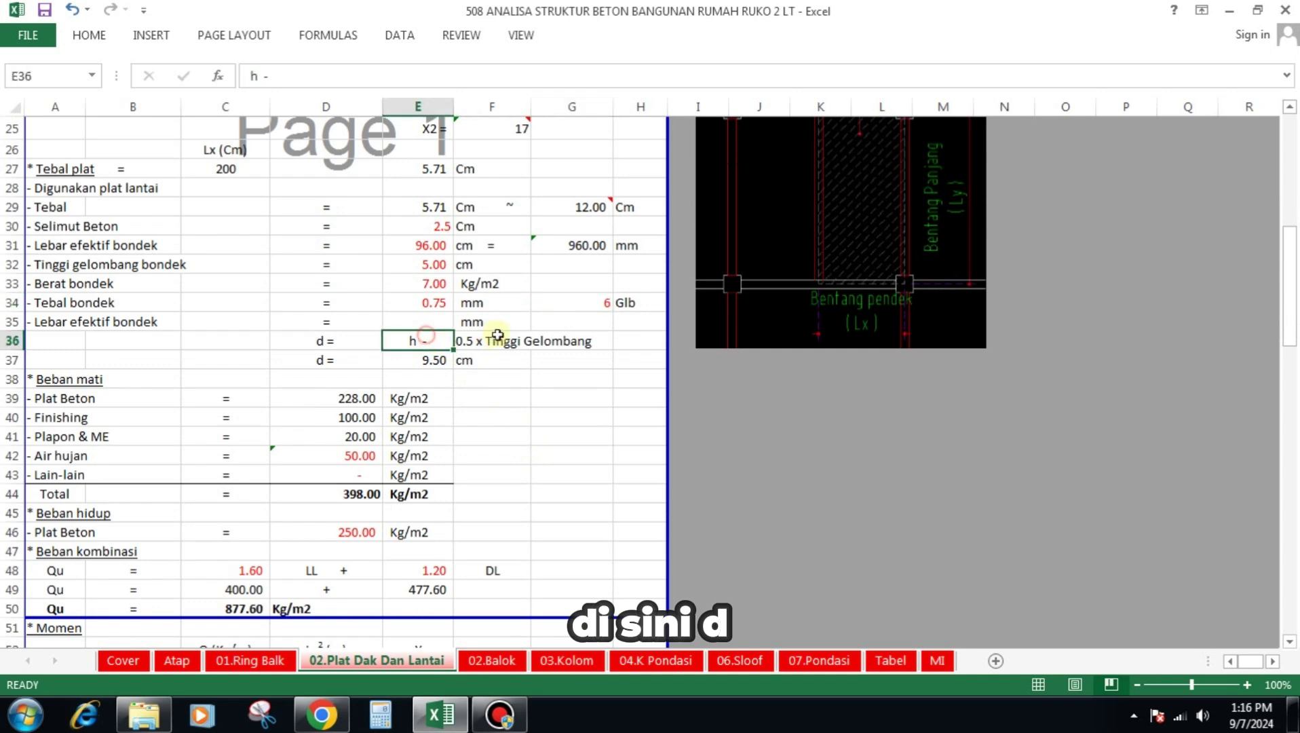
left_click(487, 340)
left_click(435, 360)
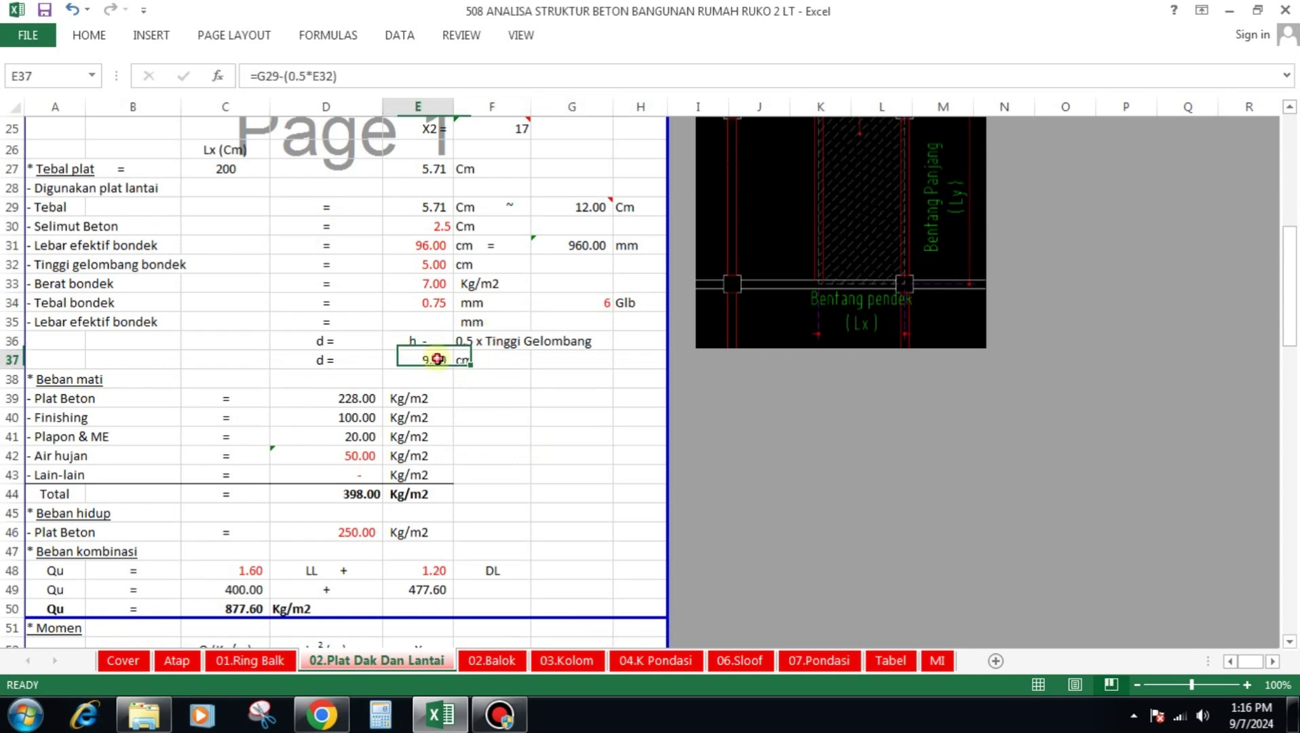
Review the dead load entries for concrete slab, finishing, ceiling and ME, rainwater and others, plus the total formula in D44.
left_click(355, 396)
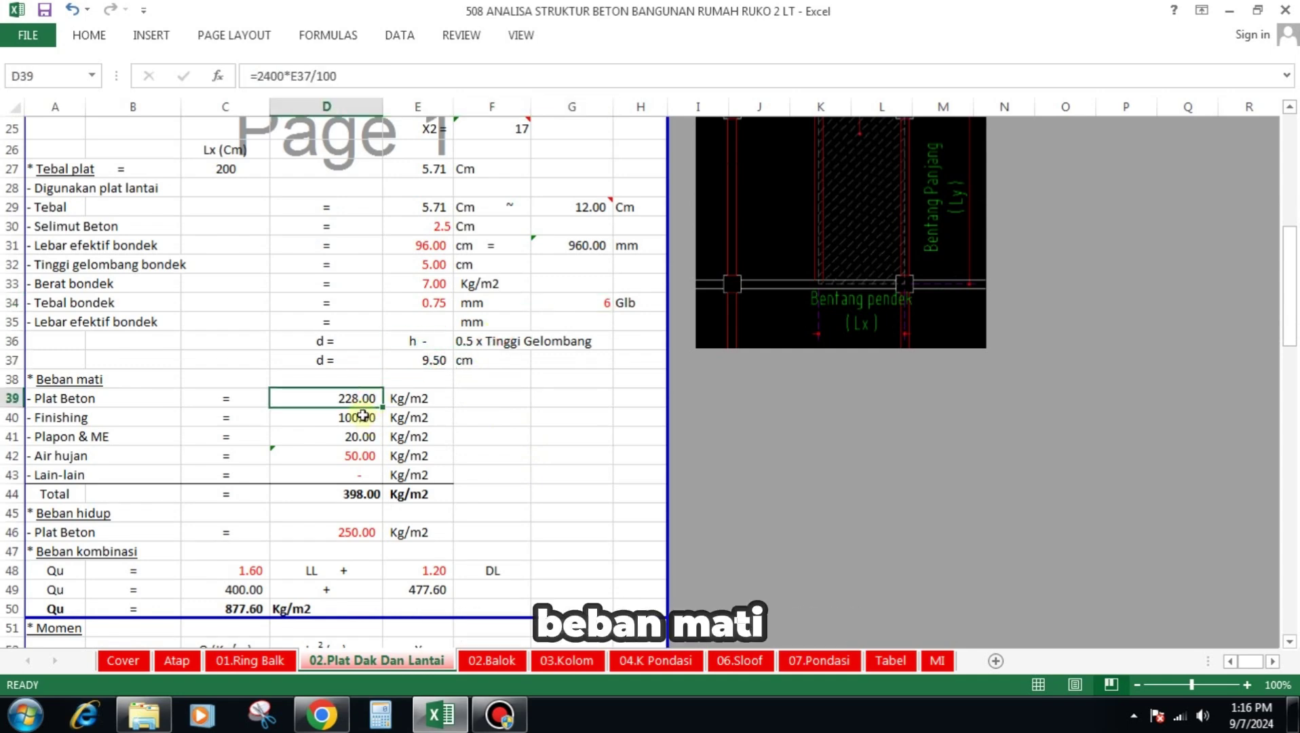
left_click(363, 416)
left_click(367, 437)
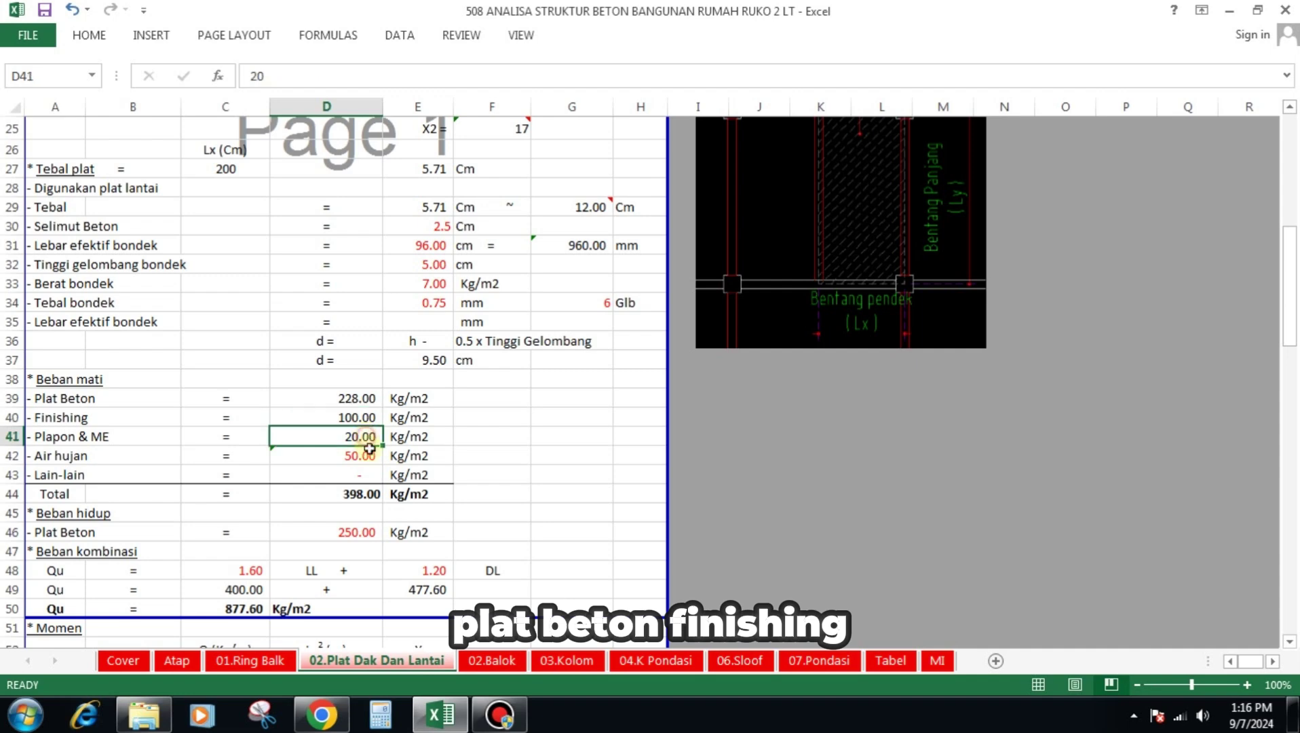
left_click(359, 455)
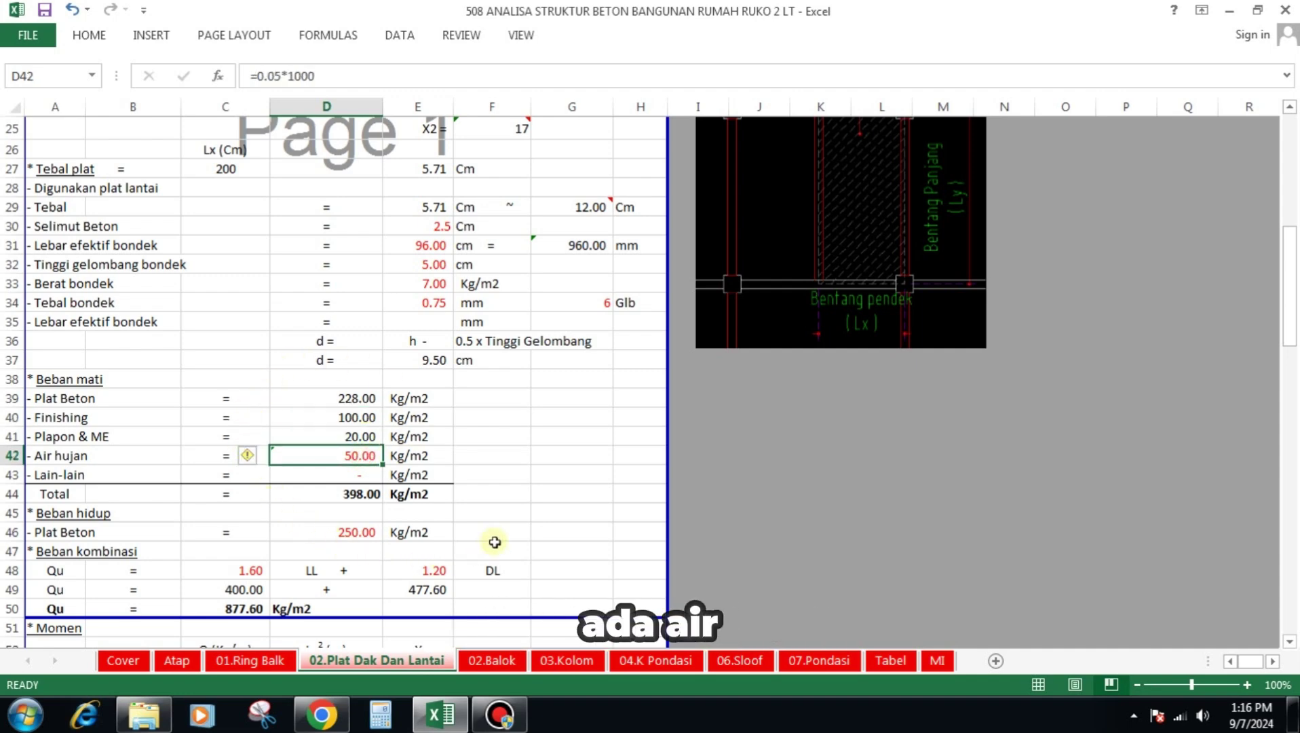
left_click(363, 476)
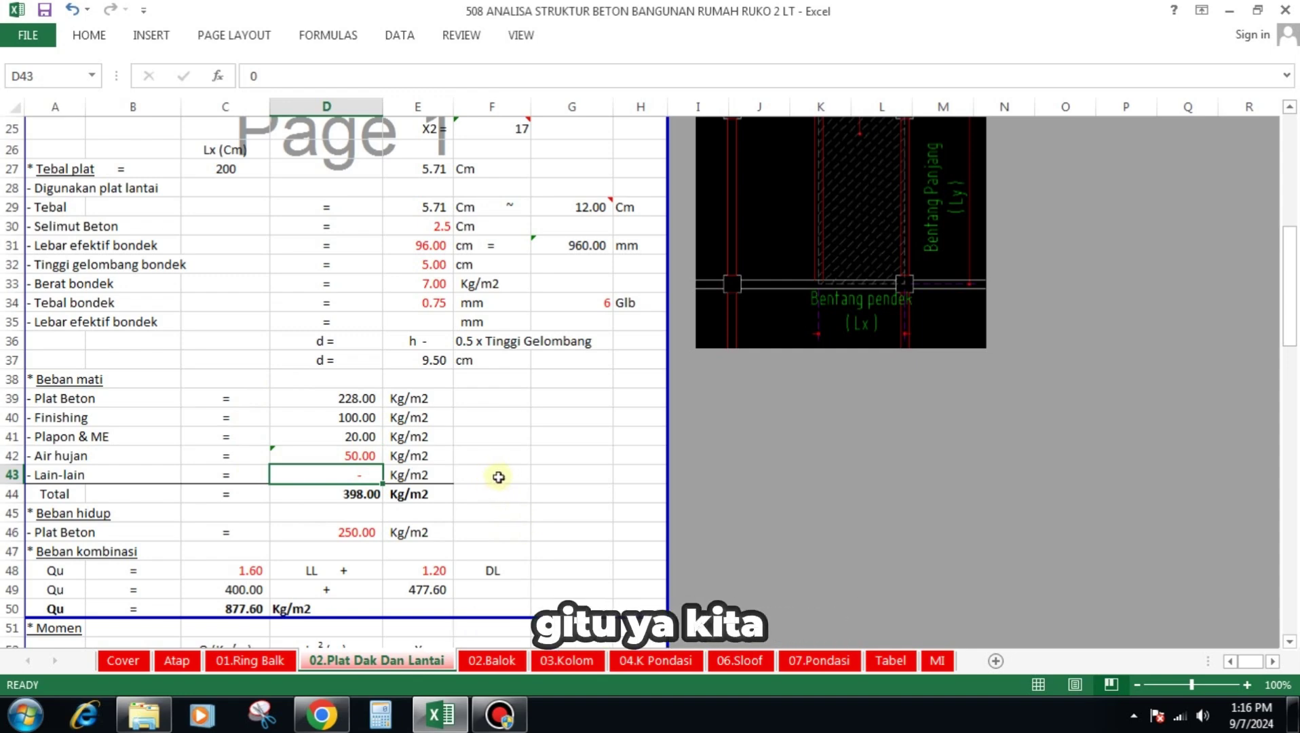
left_click(357, 494)
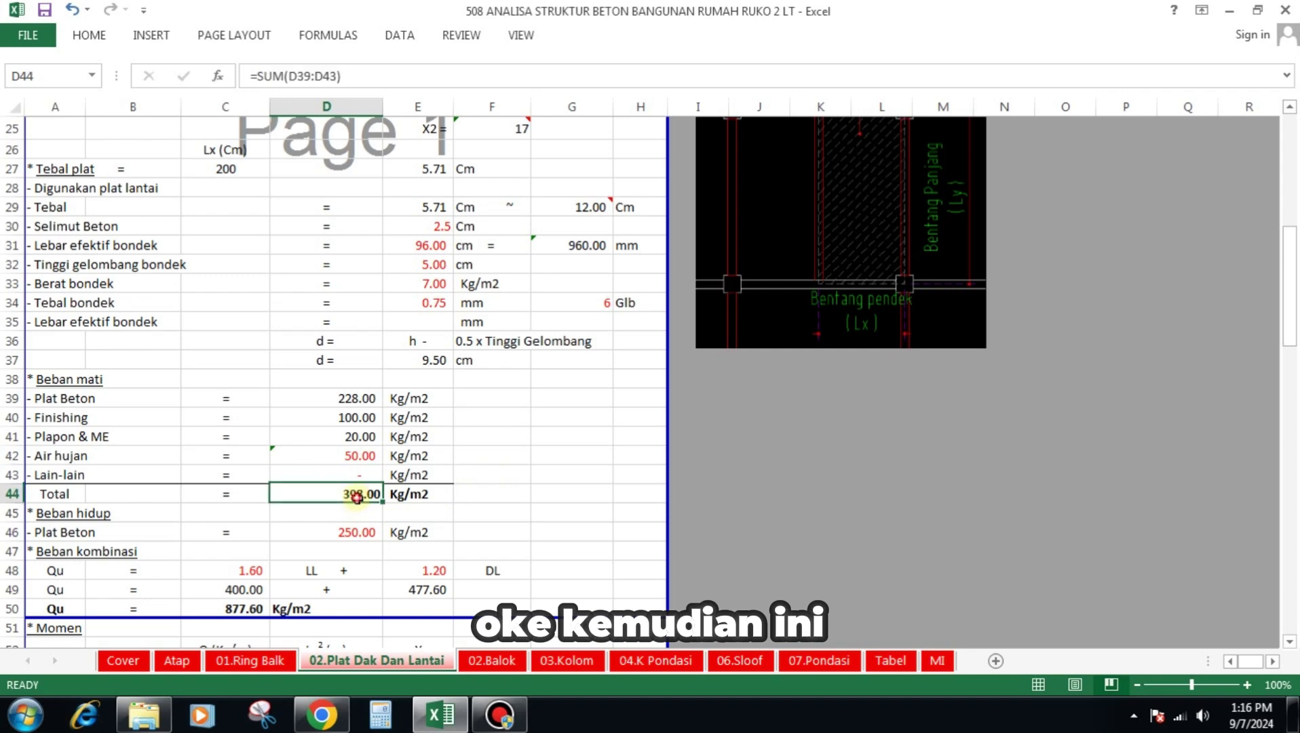
Examine the slab live load, the LL and DL combination factors and the formulas behind the combined load Qu.
scroll(435, 412, "down", 3)
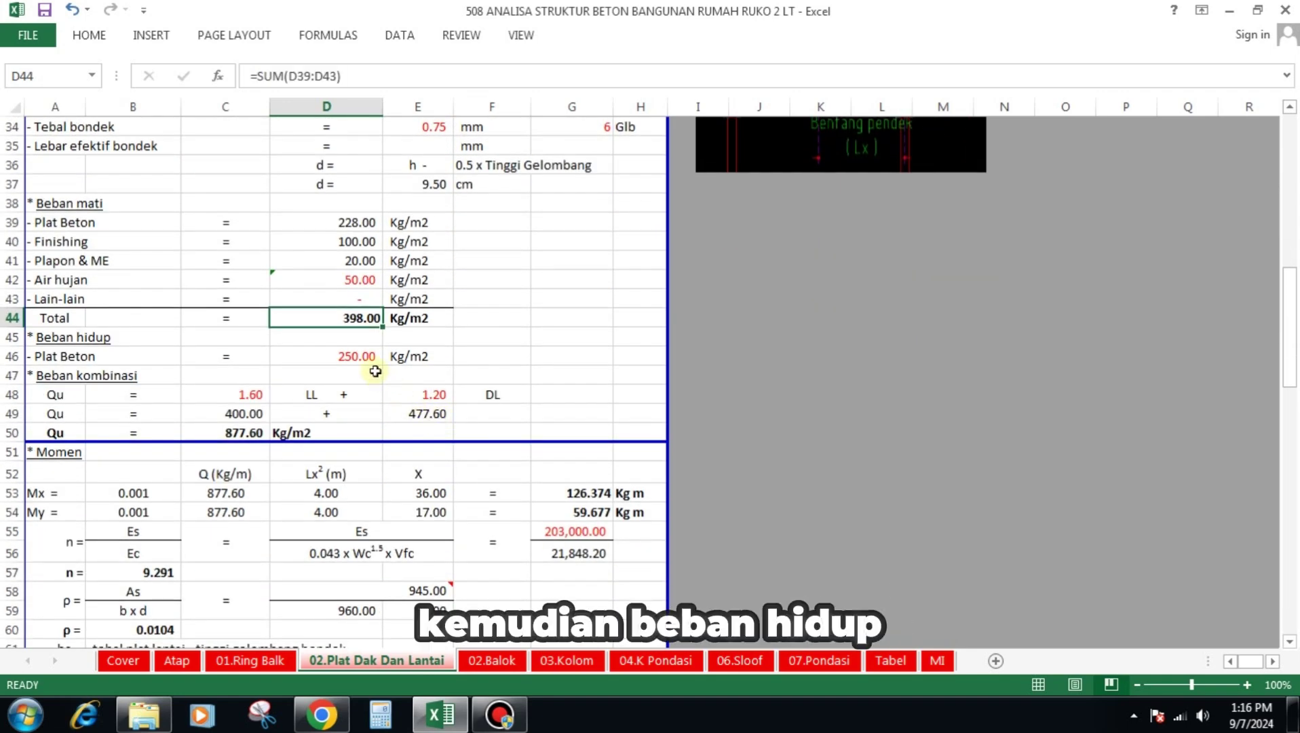
left_click(367, 356)
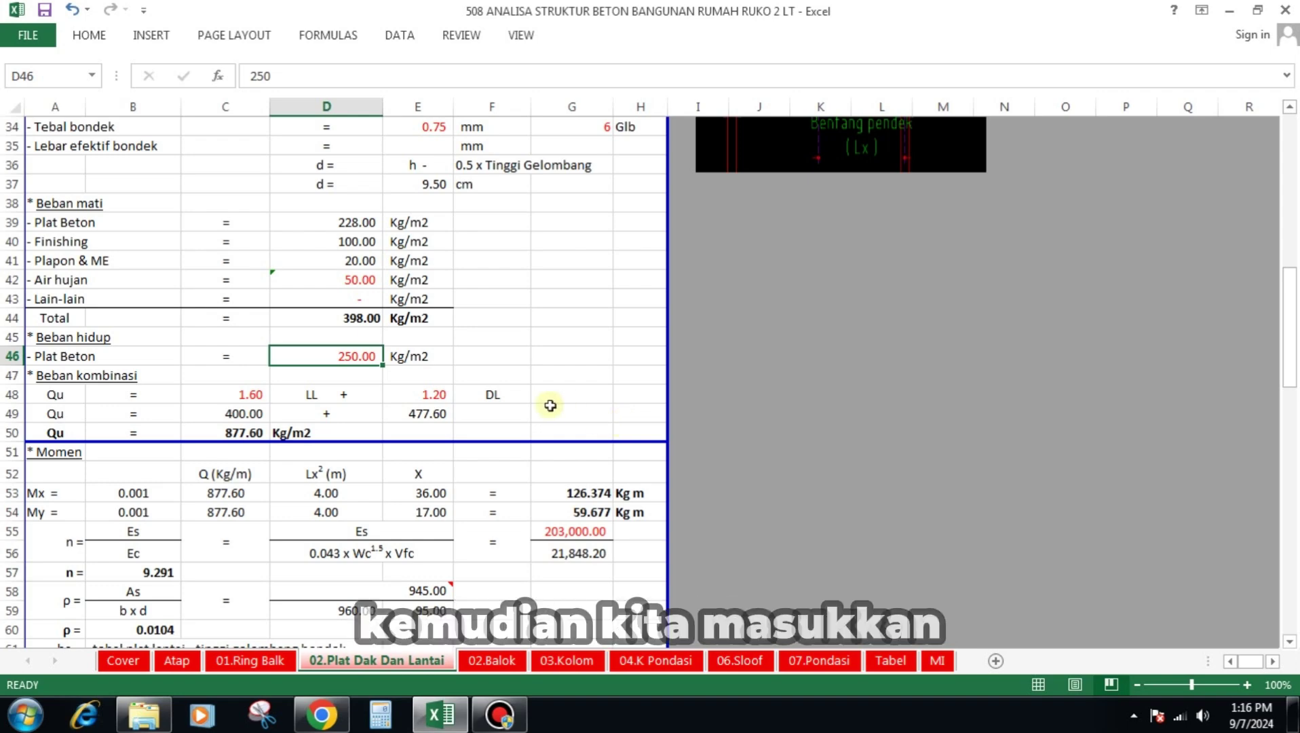
left_click(250, 397)
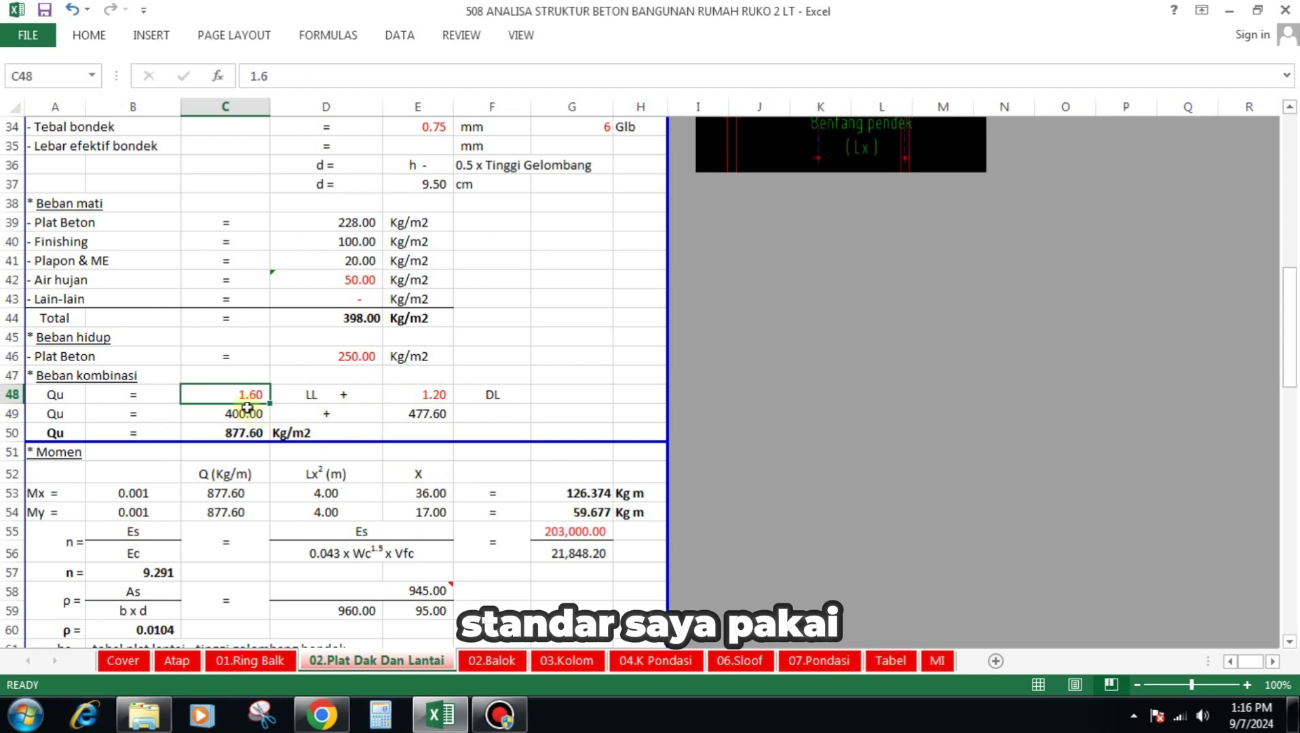
left_click(436, 394)
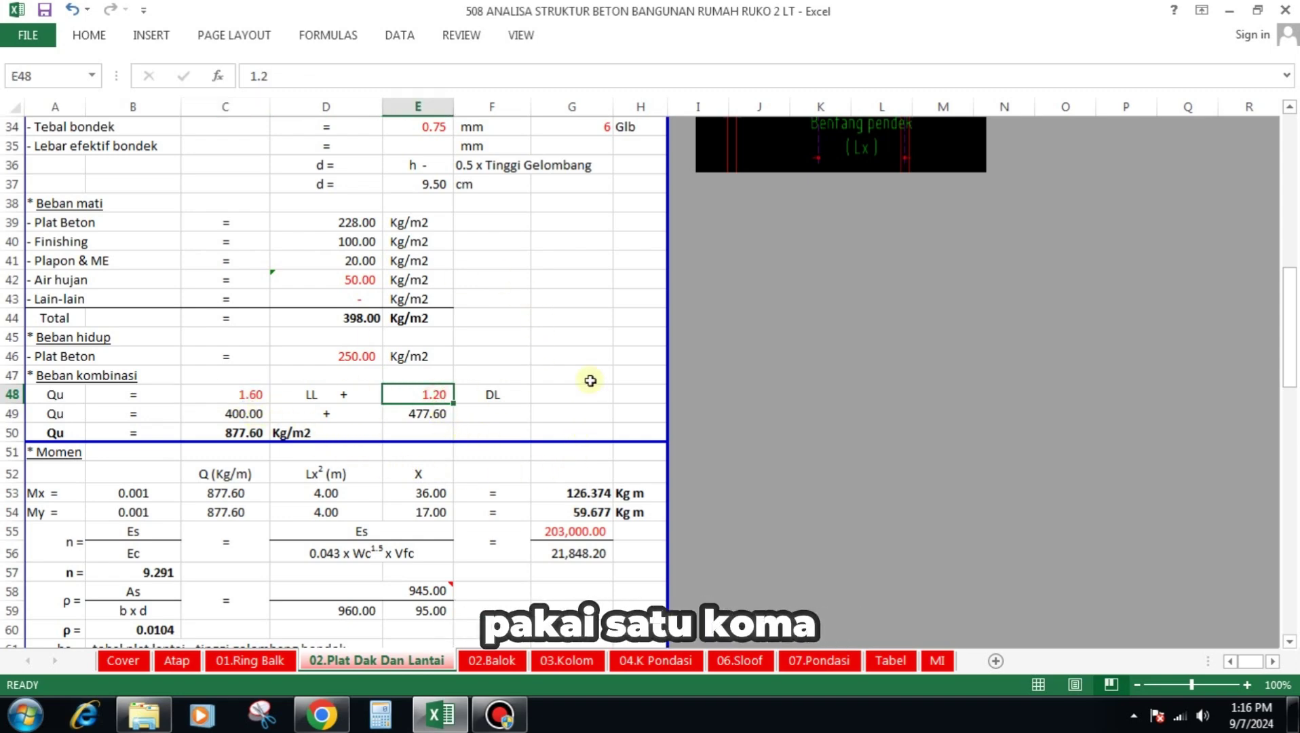
left_click(241, 413)
left_click(425, 413)
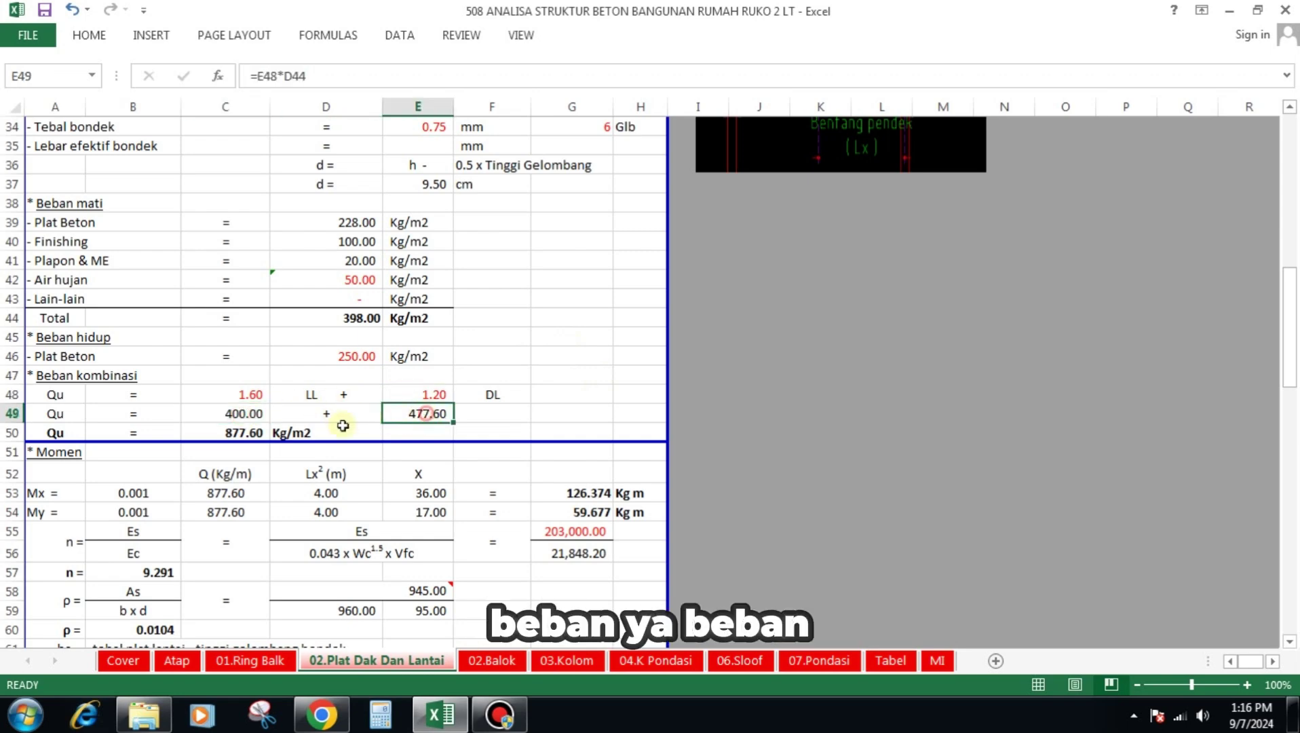
left_click(234, 434)
Inspect the coefficient, load, span and X factors that make up the Mx and My moments in rows 53 and 54.
scroll(330, 348, "down", 3)
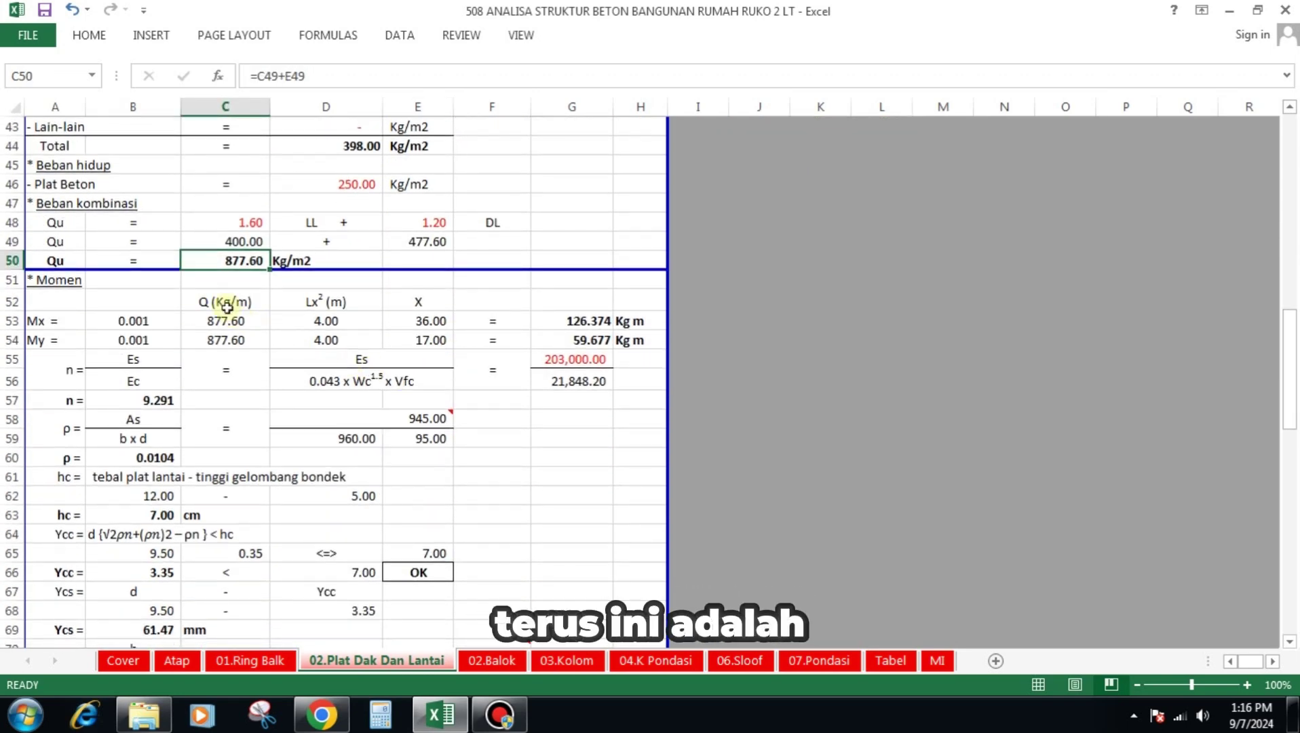
left_click(226, 304)
left_click(143, 322)
left_click(226, 325)
left_click(343, 322)
left_click(441, 322)
left_click(591, 323)
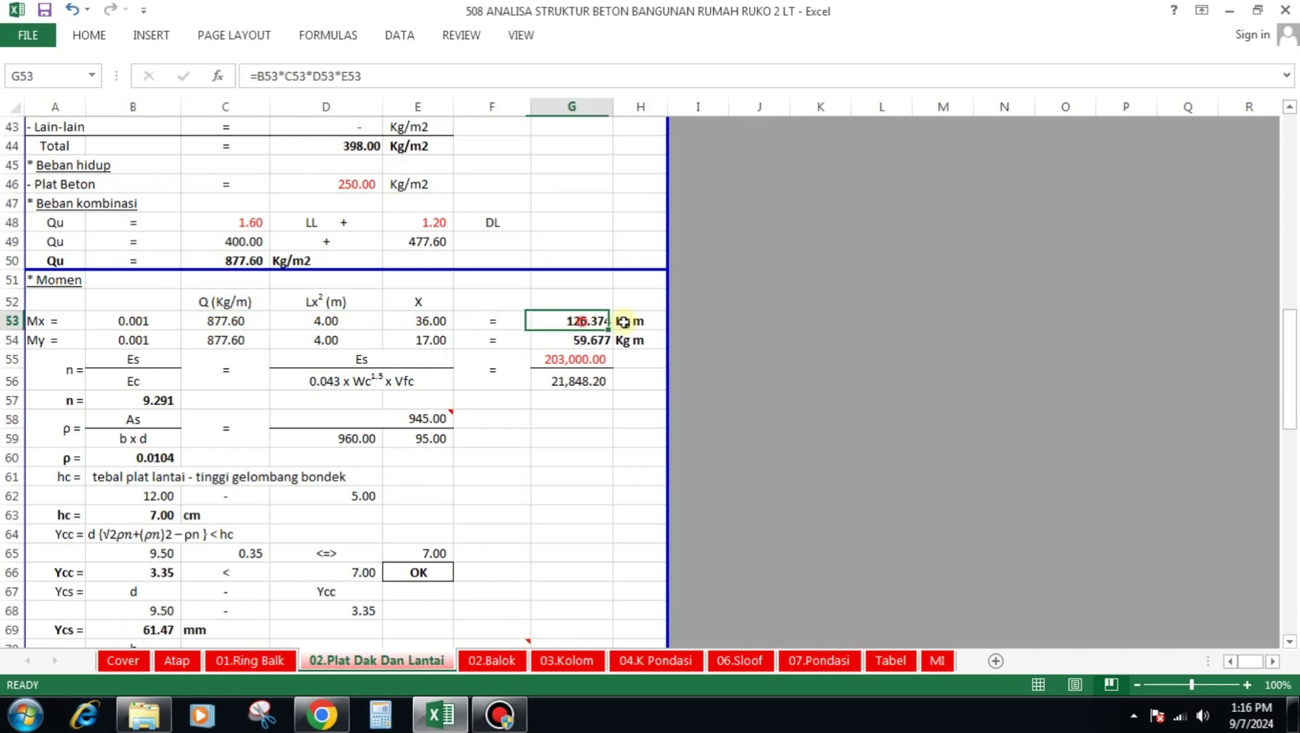
left_click(138, 339)
left_click(248, 339)
left_click(325, 339)
left_click(422, 340)
left_click(589, 341)
Replace the Es value in G55 with a reference to the steel elasticity modulus, =F18.
left_click(595, 360)
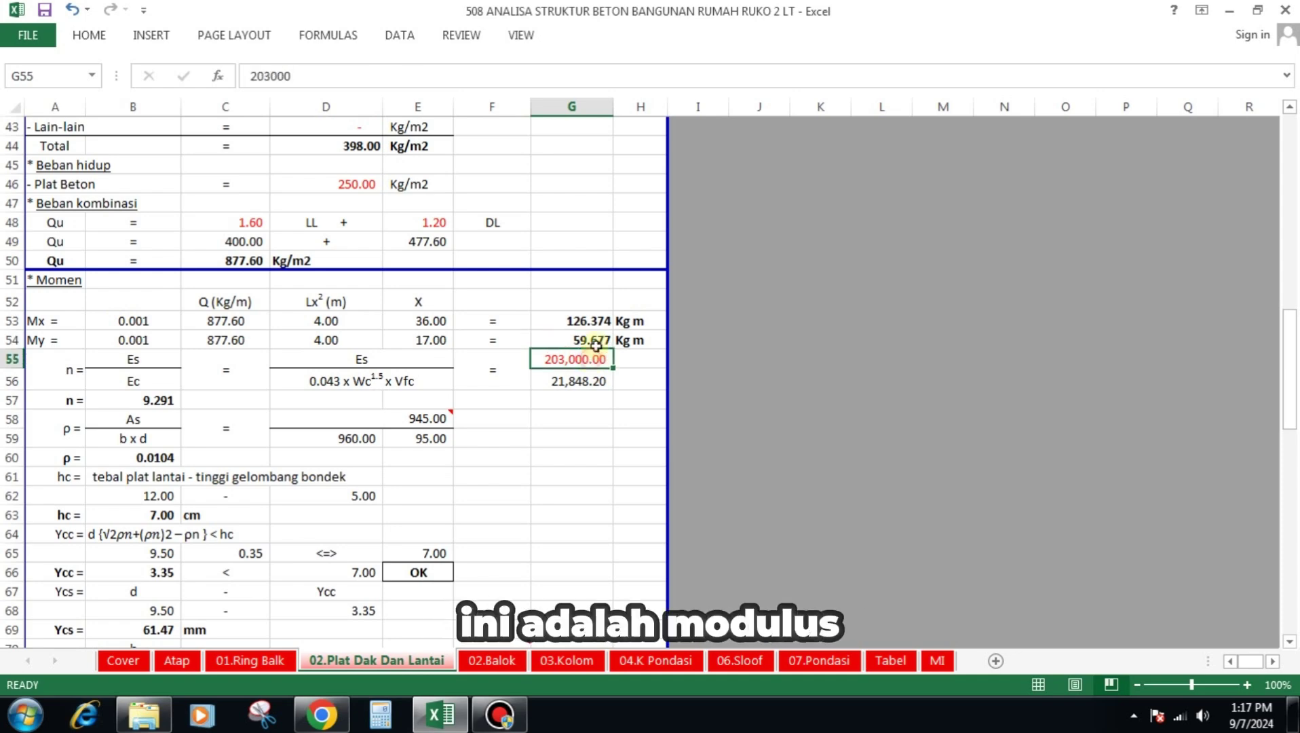
scroll(625, 402, "up", 11)
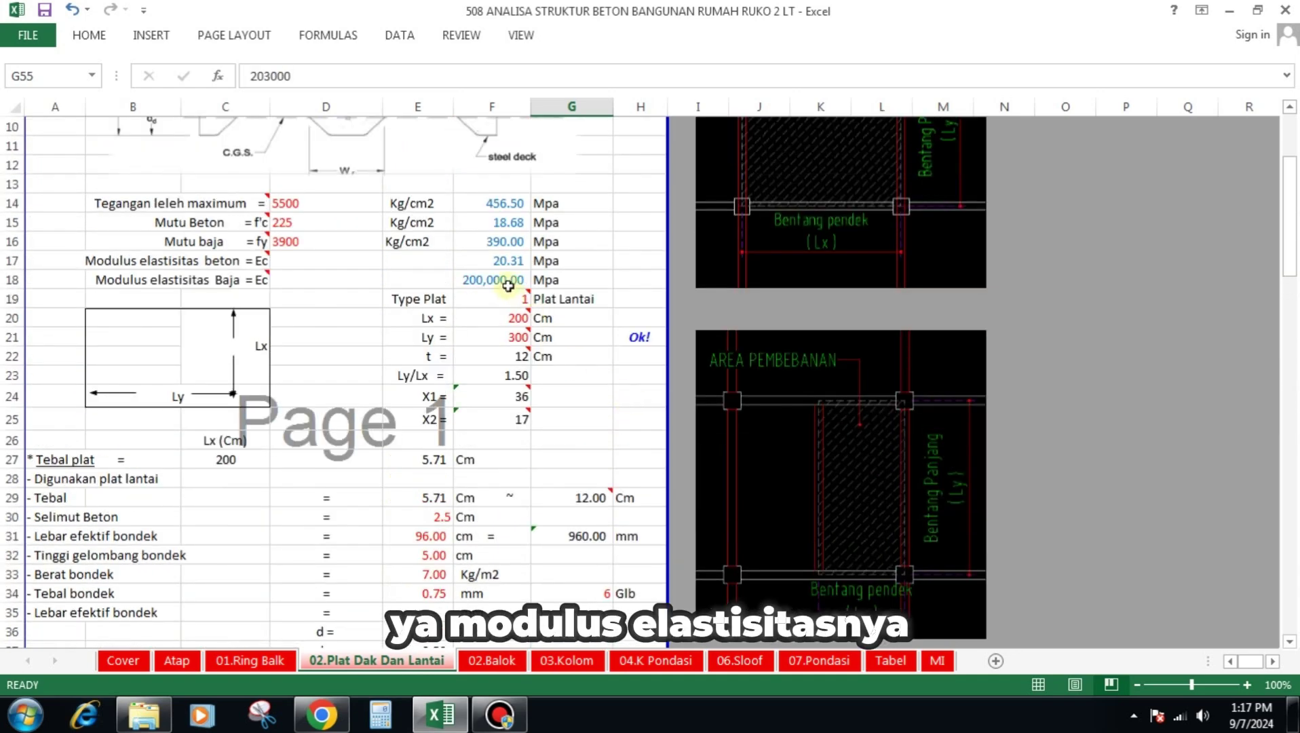
scroll(508, 285, "down", 8)
scroll(508, 285, "down", 1)
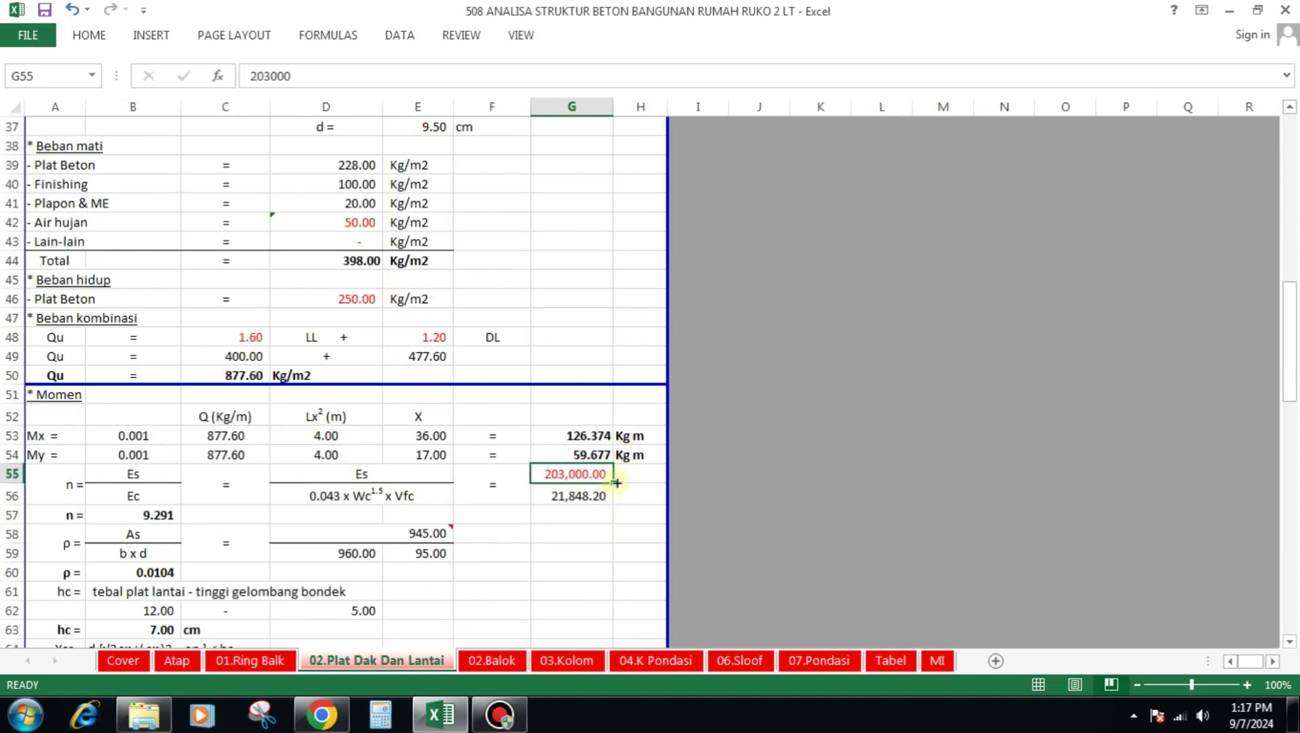
type("=")
scroll(599, 465, "up", 5)
scroll(599, 464, "up", 3)
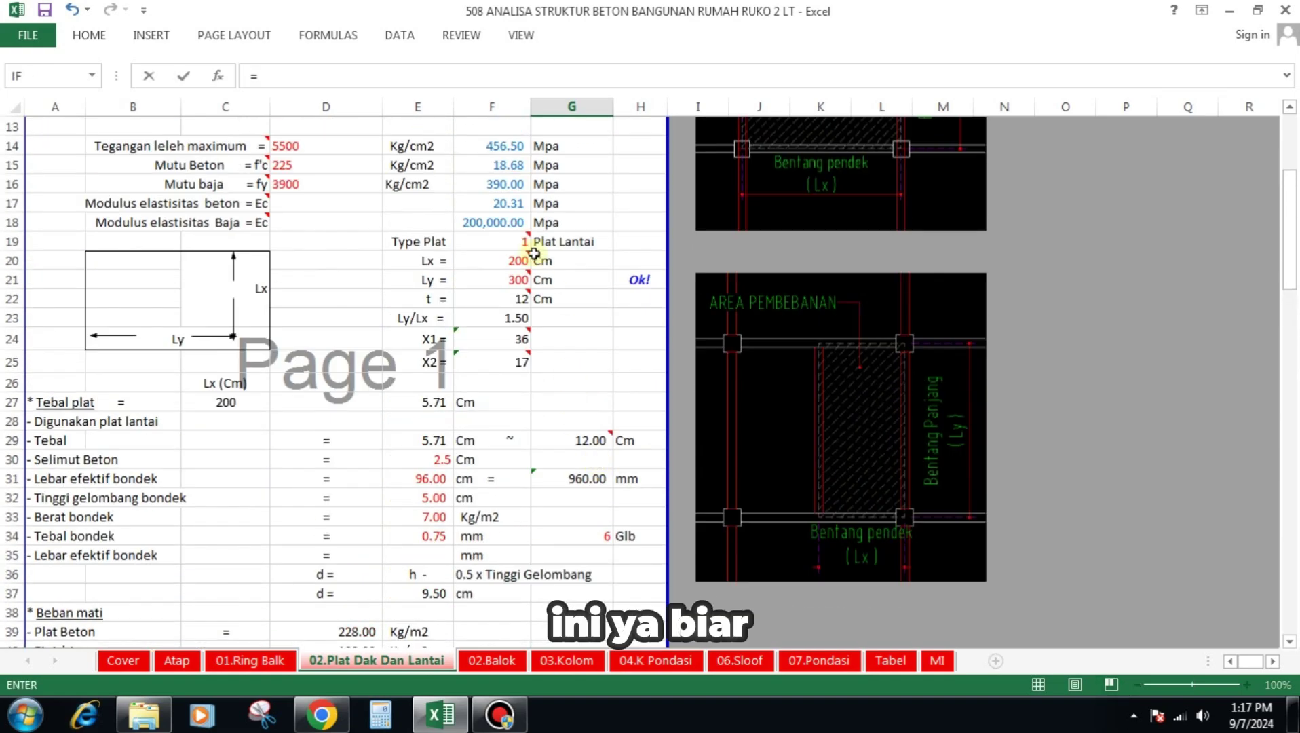
left_click(505, 219)
key("Return")
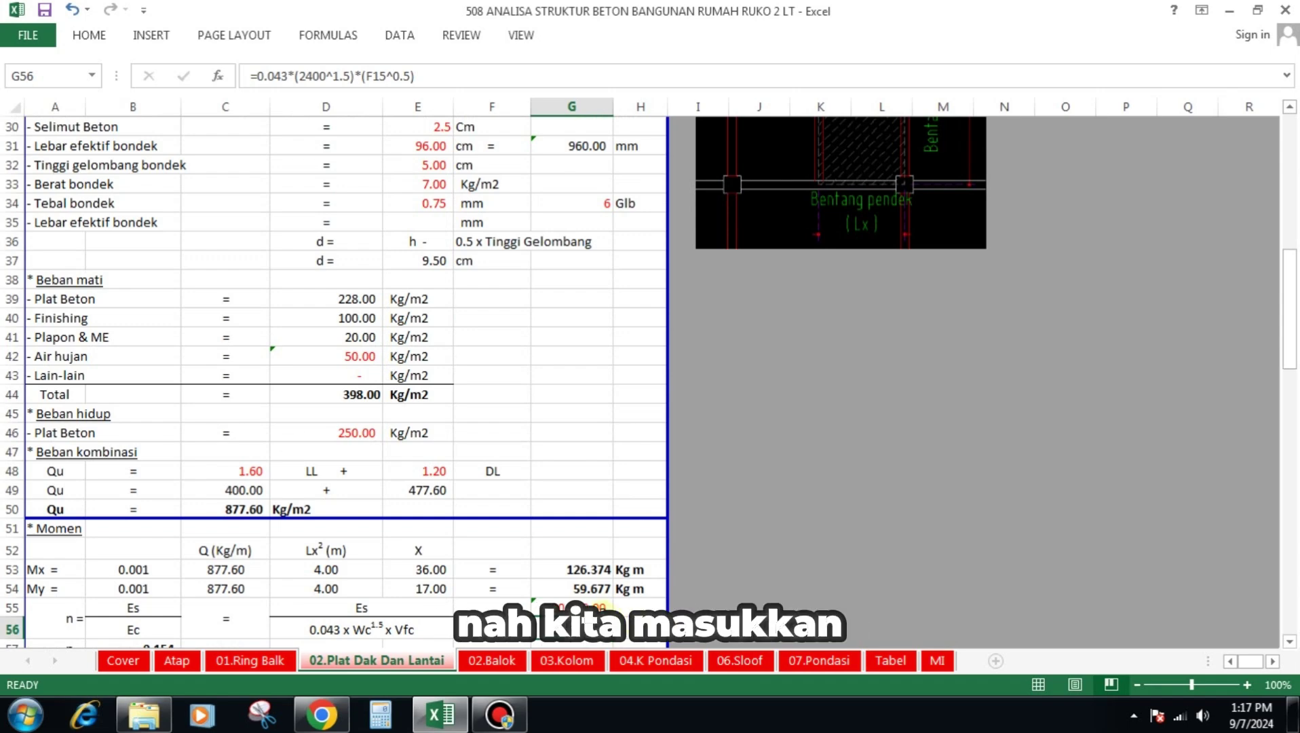
Change the font colour of the Es value in G55 to black.
left_click(601, 609)
left_click(107, 40)
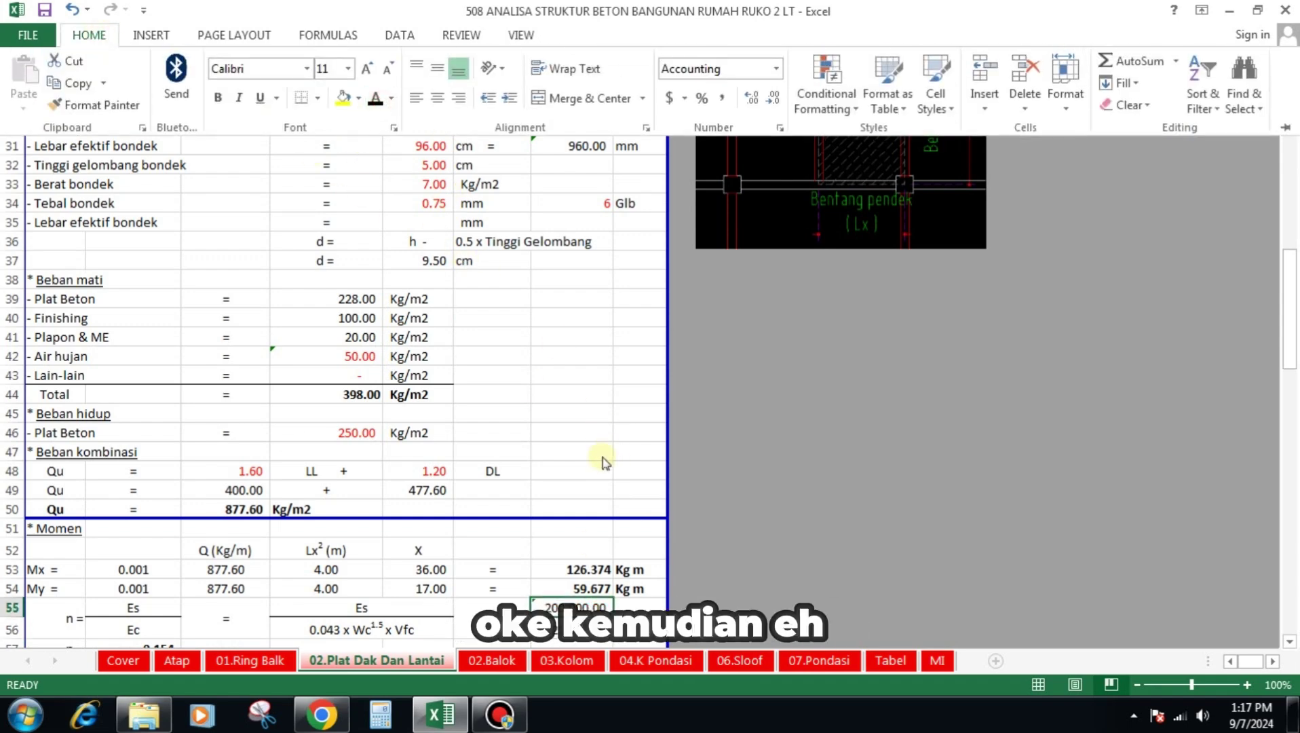
left_click(573, 498)
Examine the Ec expression and value for modular ratio n, and the As, b and d terms behind the ratio ρ.
scroll(543, 380, "down", 3)
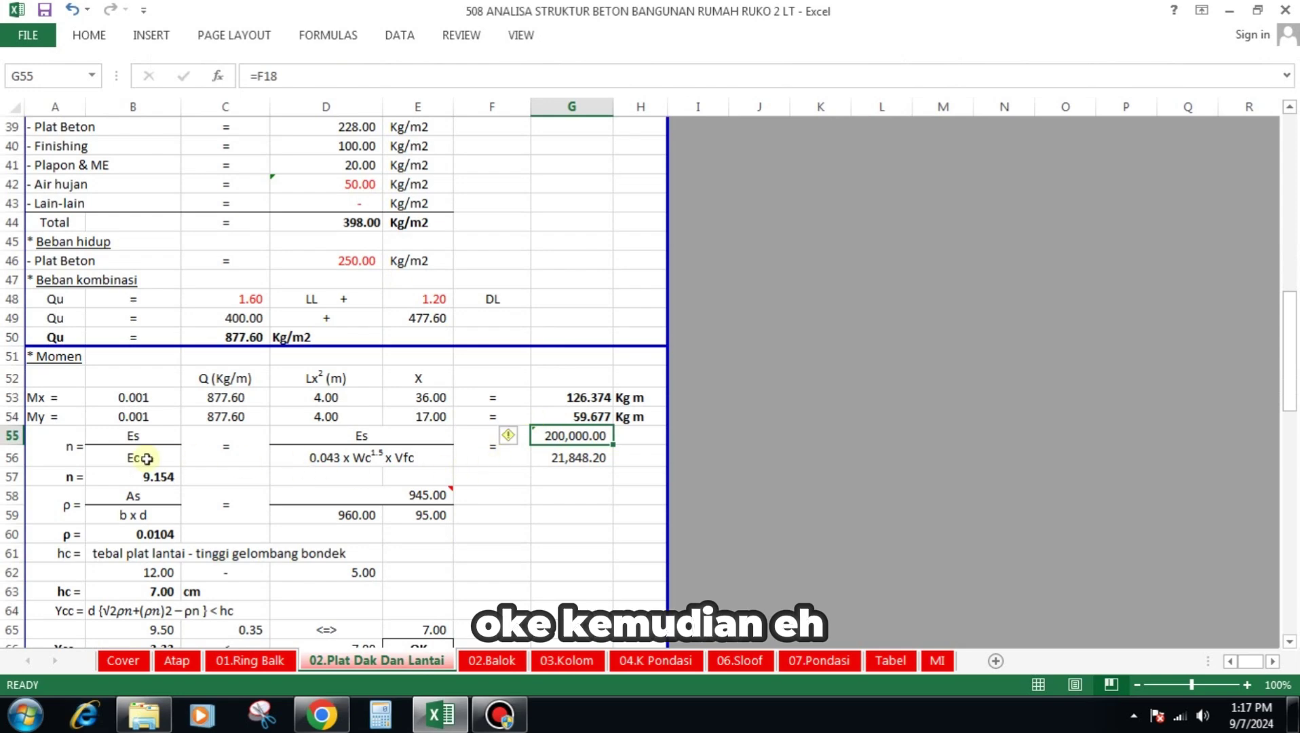
left_click(364, 456)
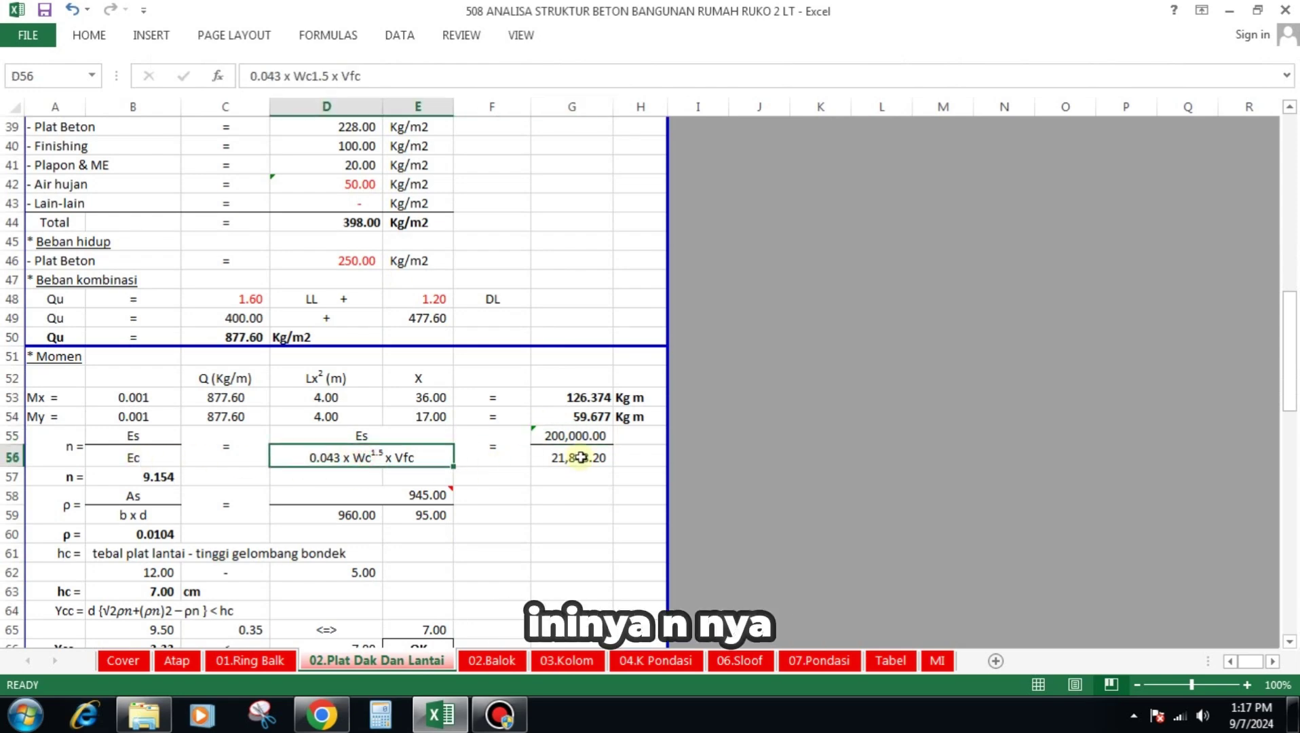
left_click(581, 457)
left_click(411, 498)
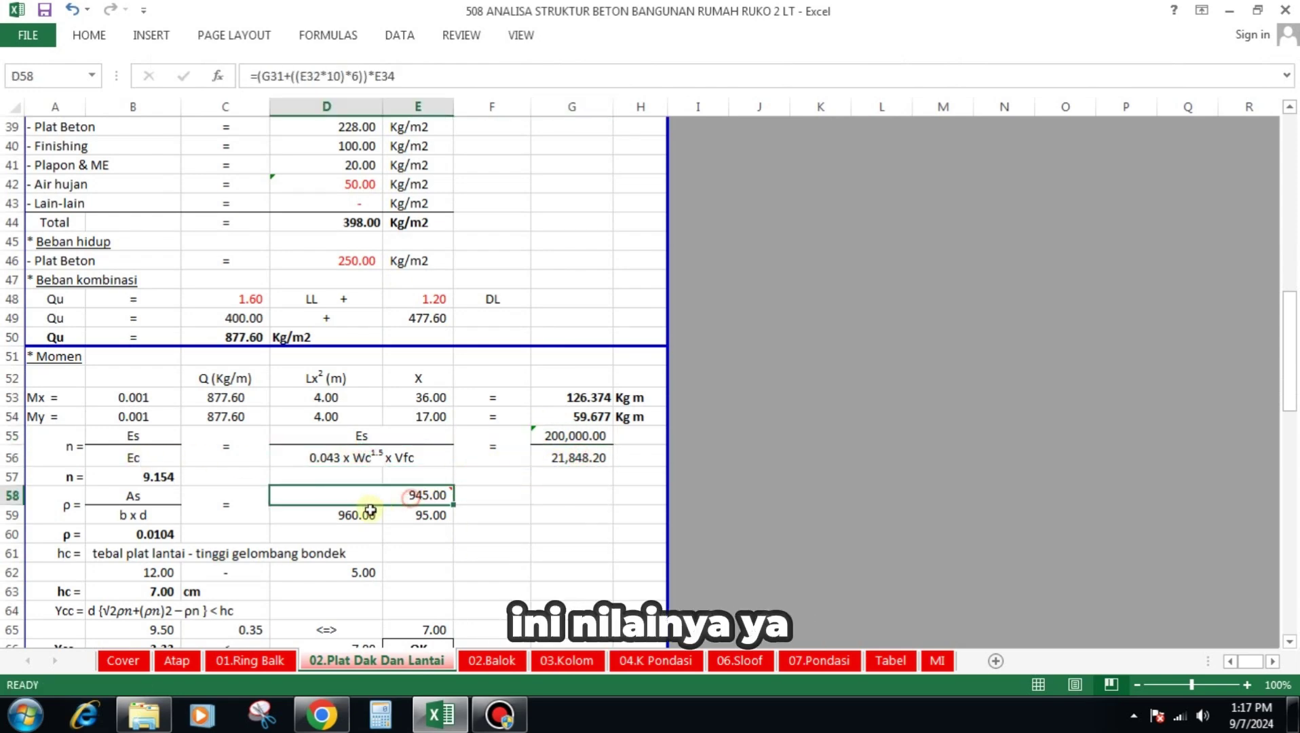
left_click(135, 497)
left_click(139, 517)
left_click(354, 514)
left_click(418, 518)
left_click(156, 535)
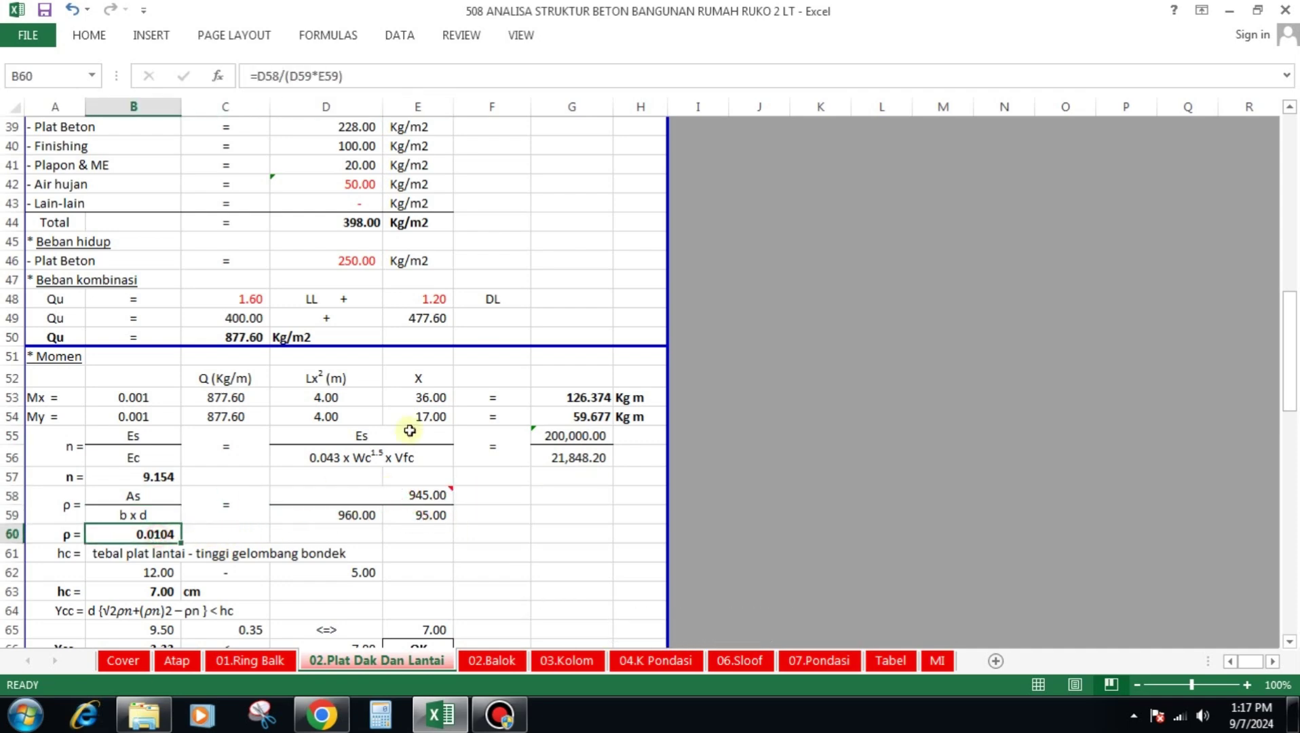
Inspect the concrete height hc calculation and the terms of the Ycc formula compared against hc.
scroll(367, 426, "down", 3)
left_click(112, 385)
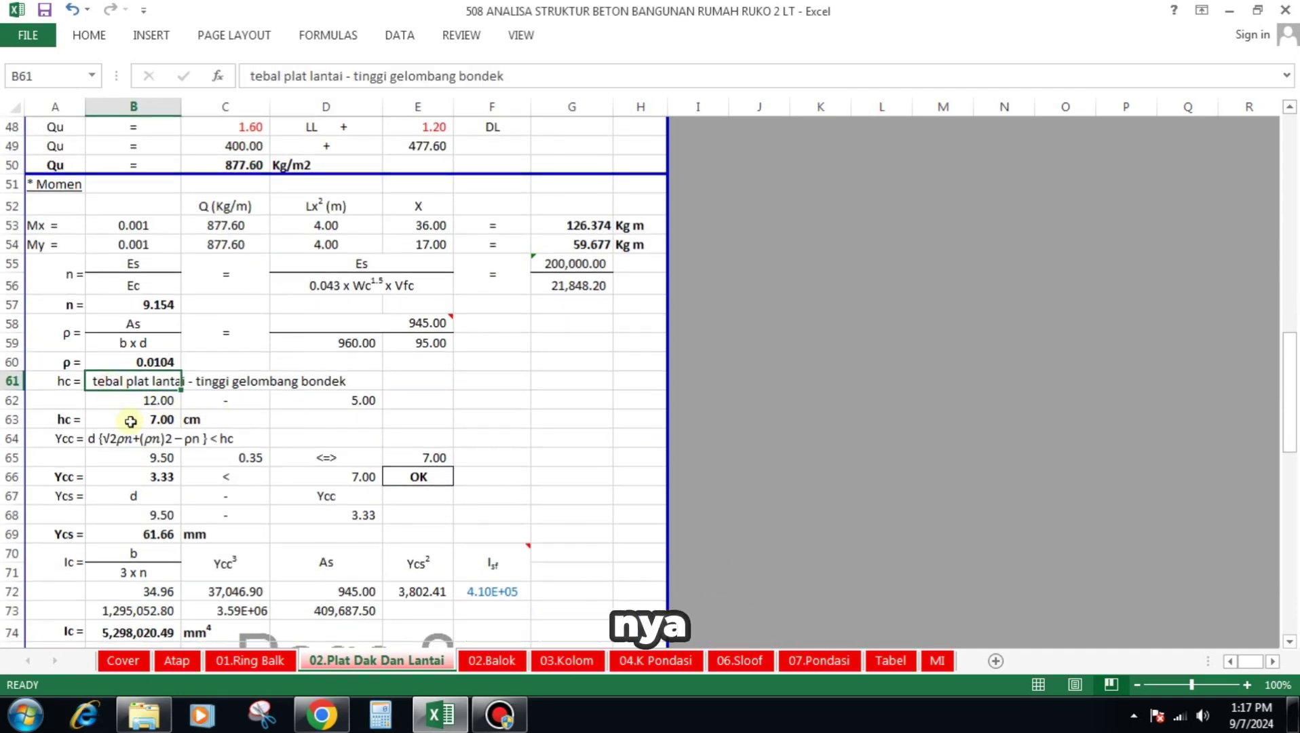
left_click(122, 399)
left_click(357, 399)
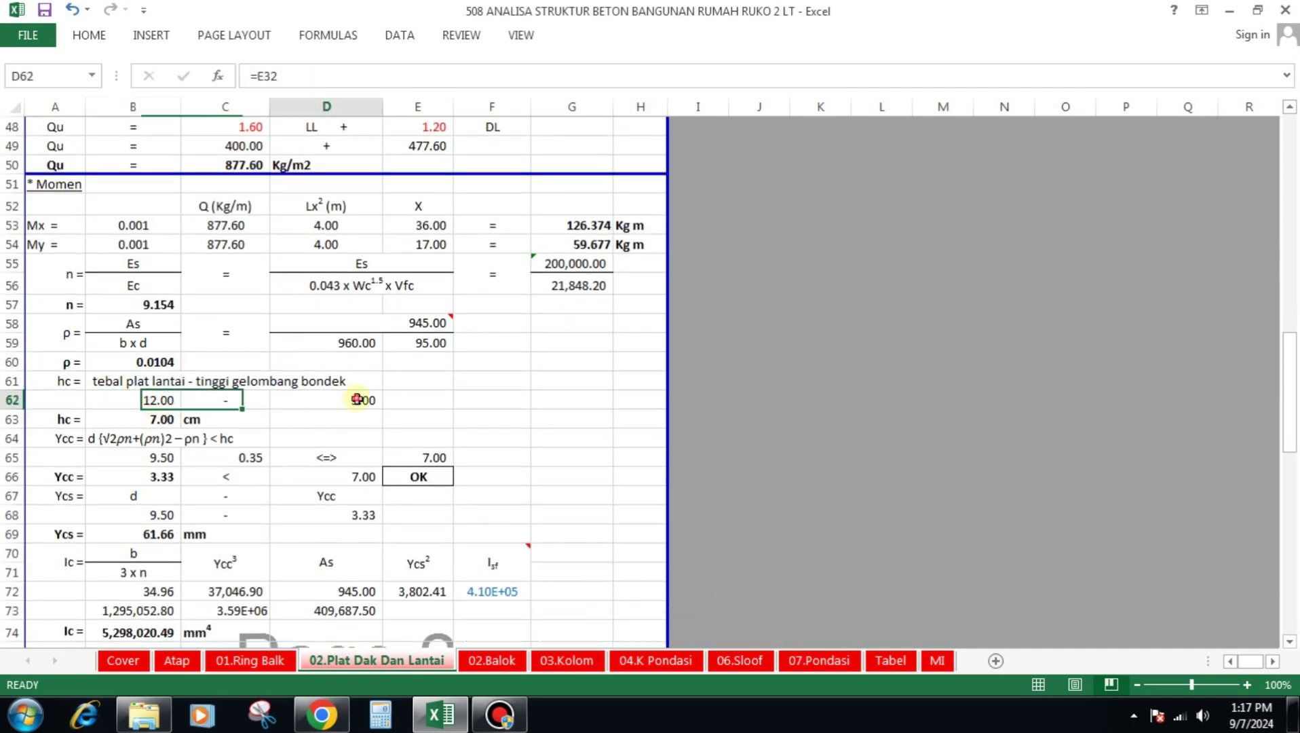
left_click(148, 419)
left_click(253, 459)
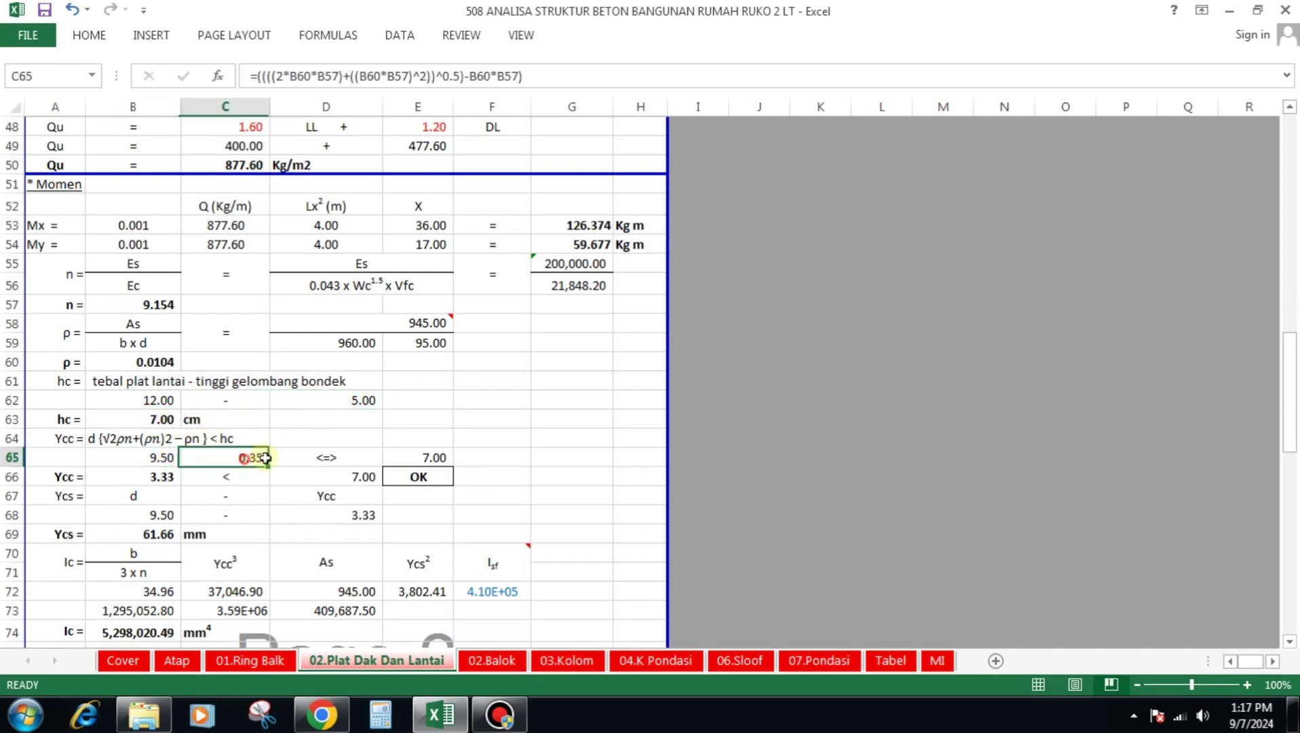
left_click(431, 456)
left_click(170, 478)
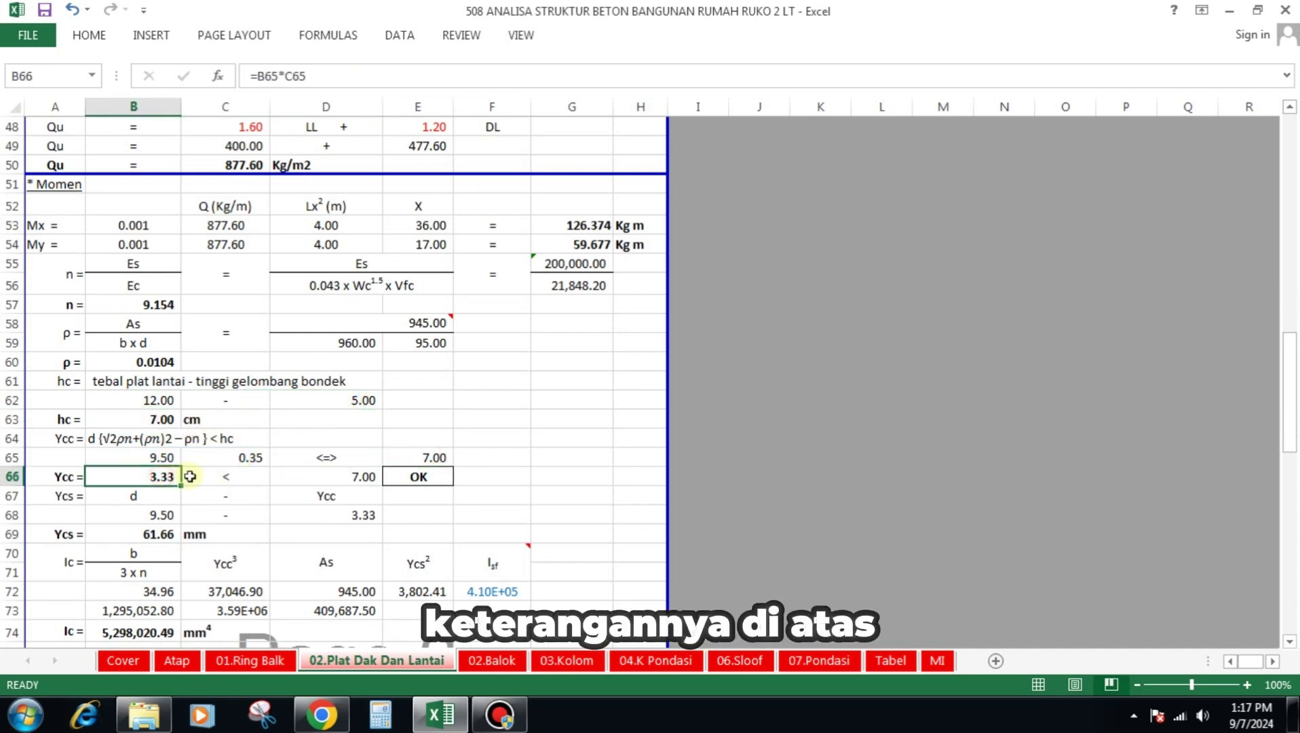
Inspect the Ycc versus hc check in row 66 and the d and Ycc terms behind the Ycs value.
left_click(363, 475)
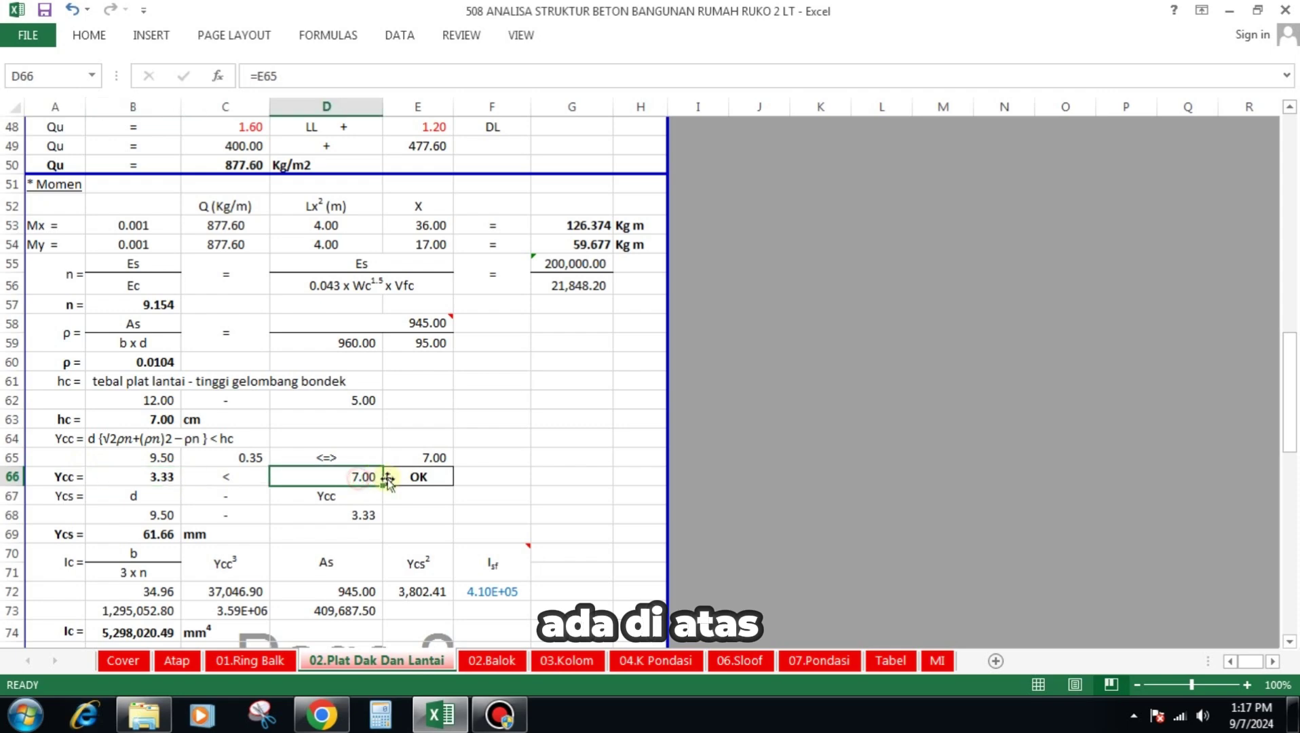
left_click(426, 478)
left_click(145, 494)
left_click(319, 494)
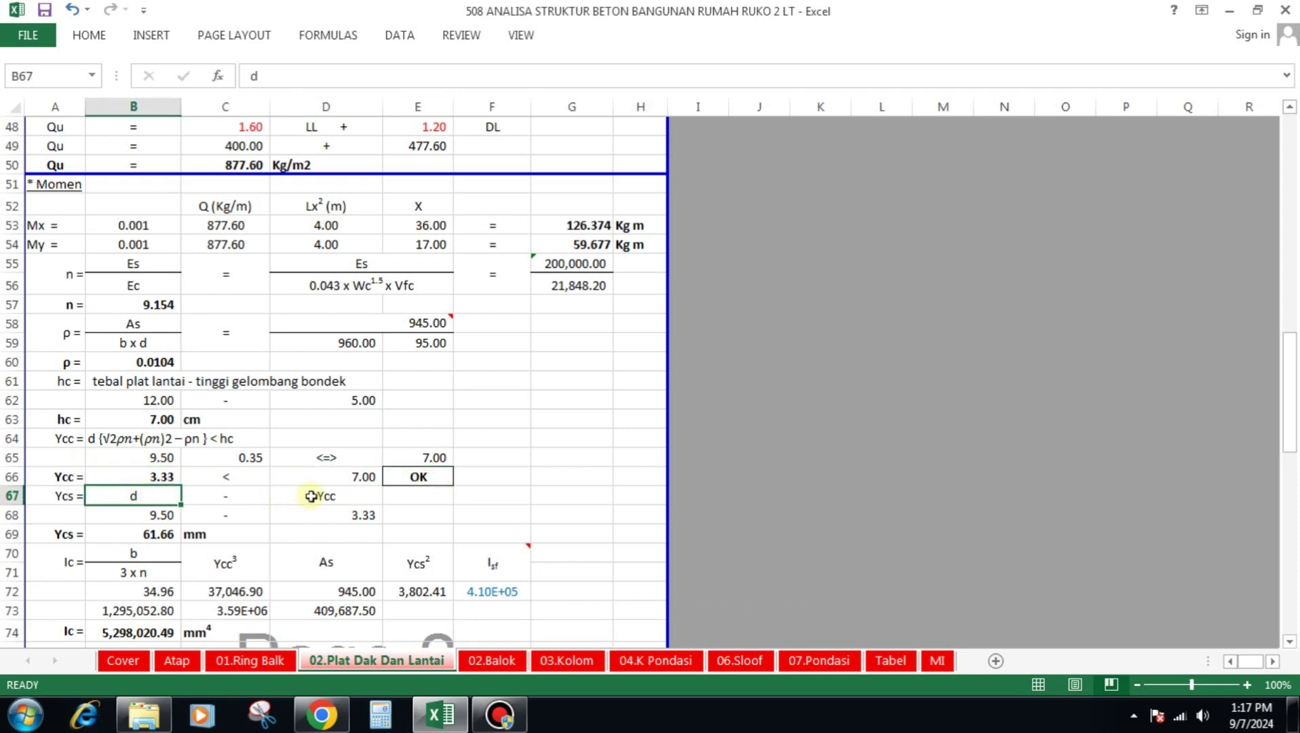
left_click(169, 517)
left_click(360, 516)
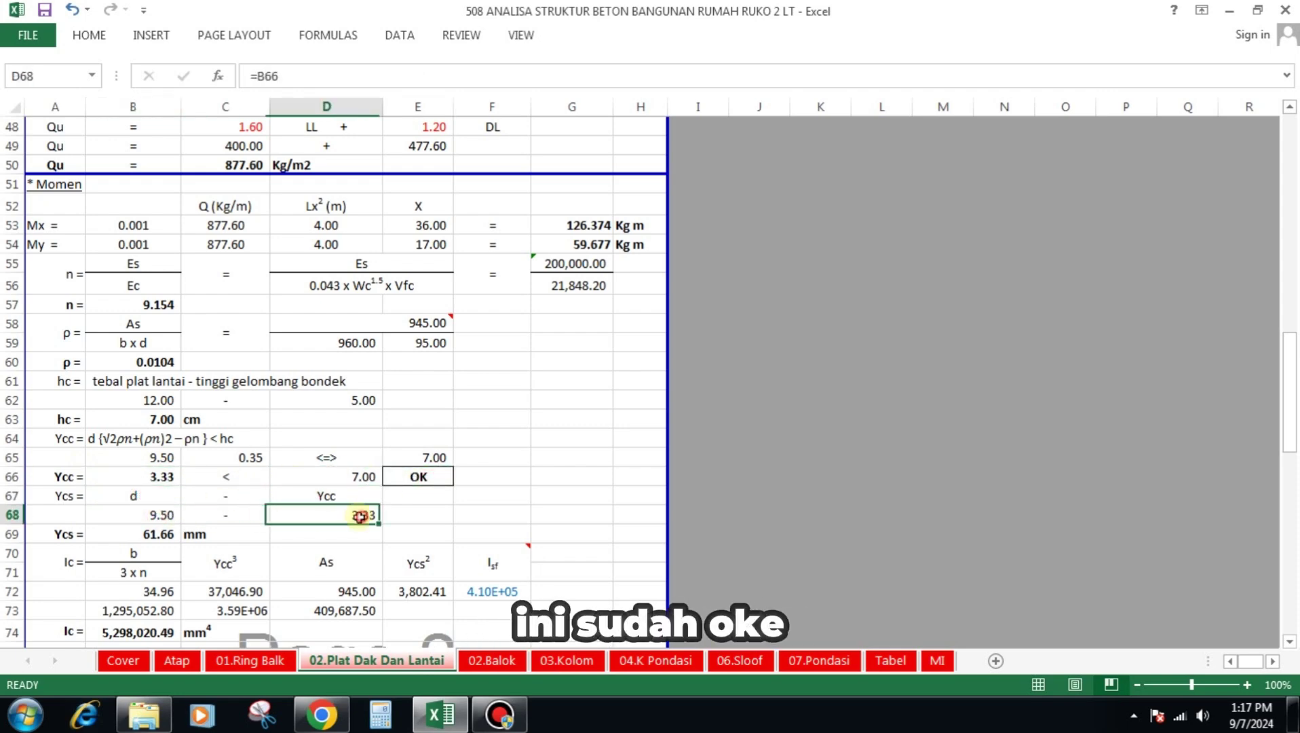
left_click(172, 534)
Review the symbols in the Ic formula: b over 3 x n, Ycc³, As, Ycs² and Isf.
scroll(162, 475, "down", 2)
left_click(153, 437)
left_click(146, 456)
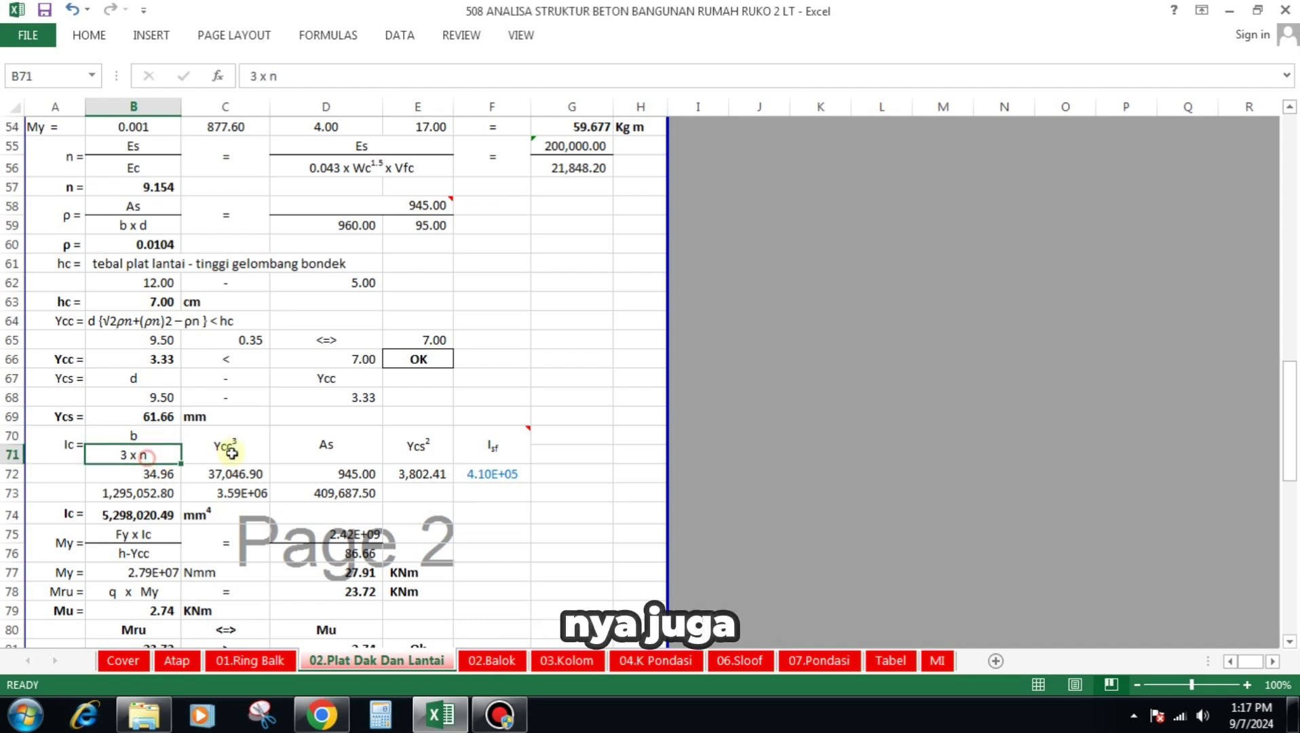
left_click(229, 451)
left_click(314, 443)
left_click(418, 442)
left_click(496, 445)
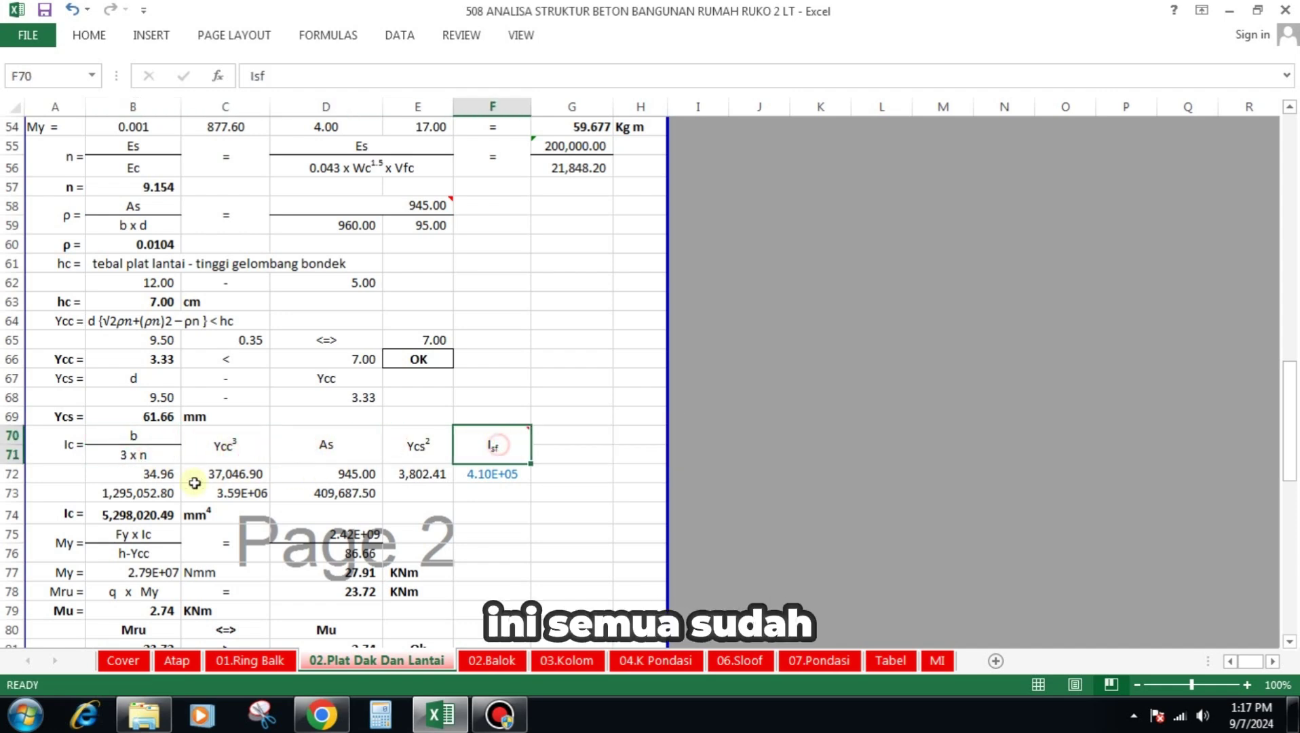
Examine the values in rows 72 and 73 and the sum formula in B74 that give Ic.
left_click(160, 474)
left_click(228, 474)
left_click(354, 478)
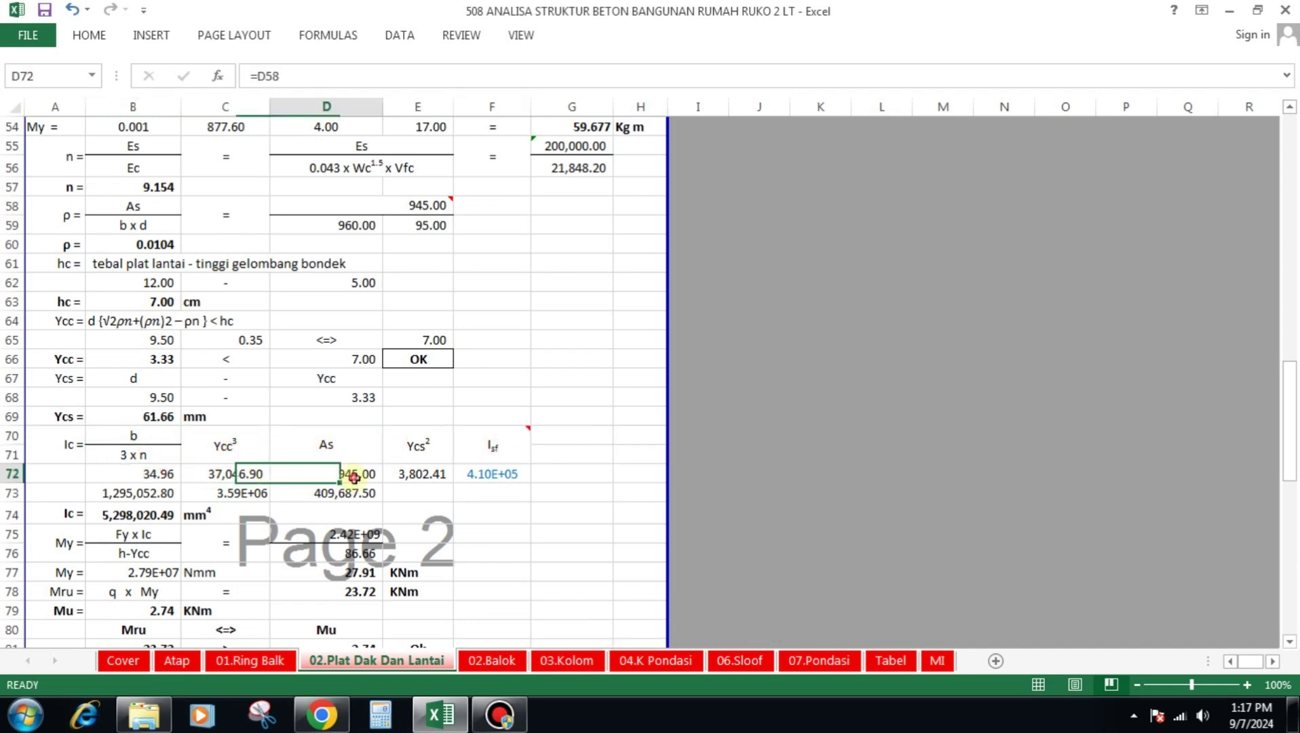
left_click(421, 473)
left_click(494, 474)
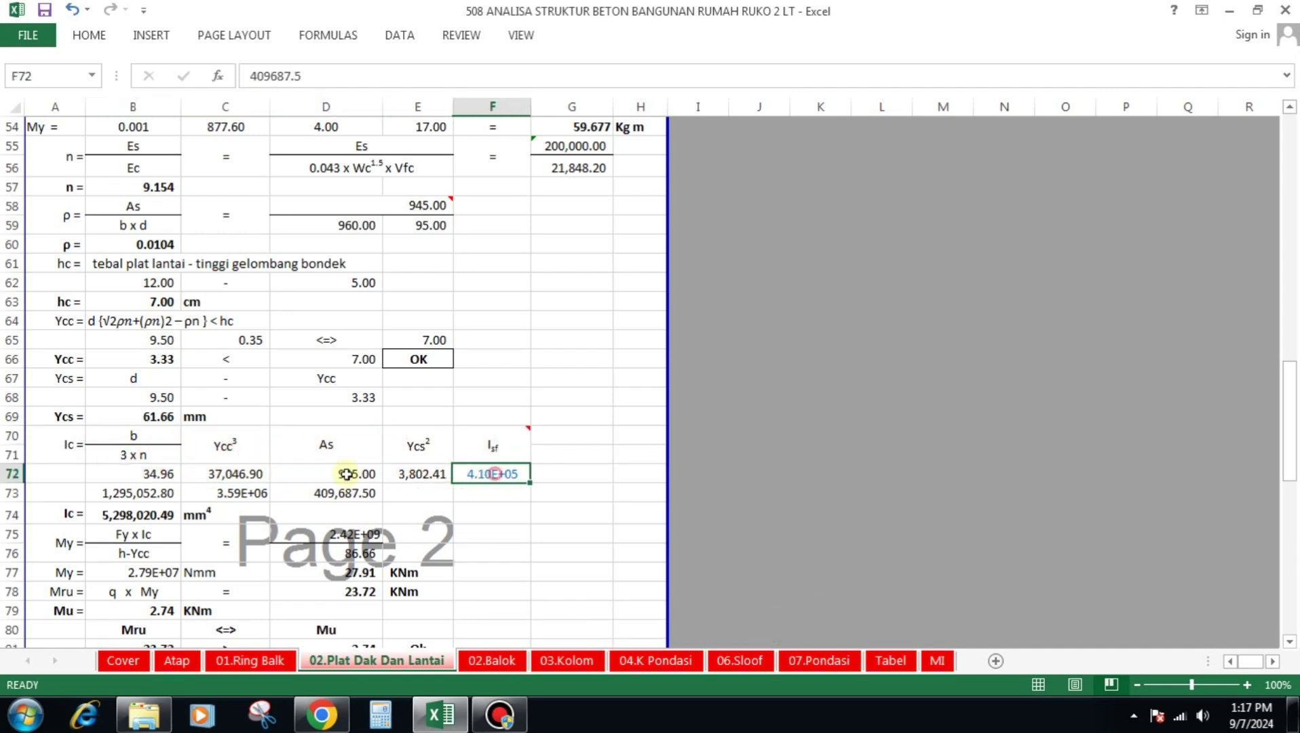
left_click(147, 492)
left_click(231, 493)
left_click(346, 493)
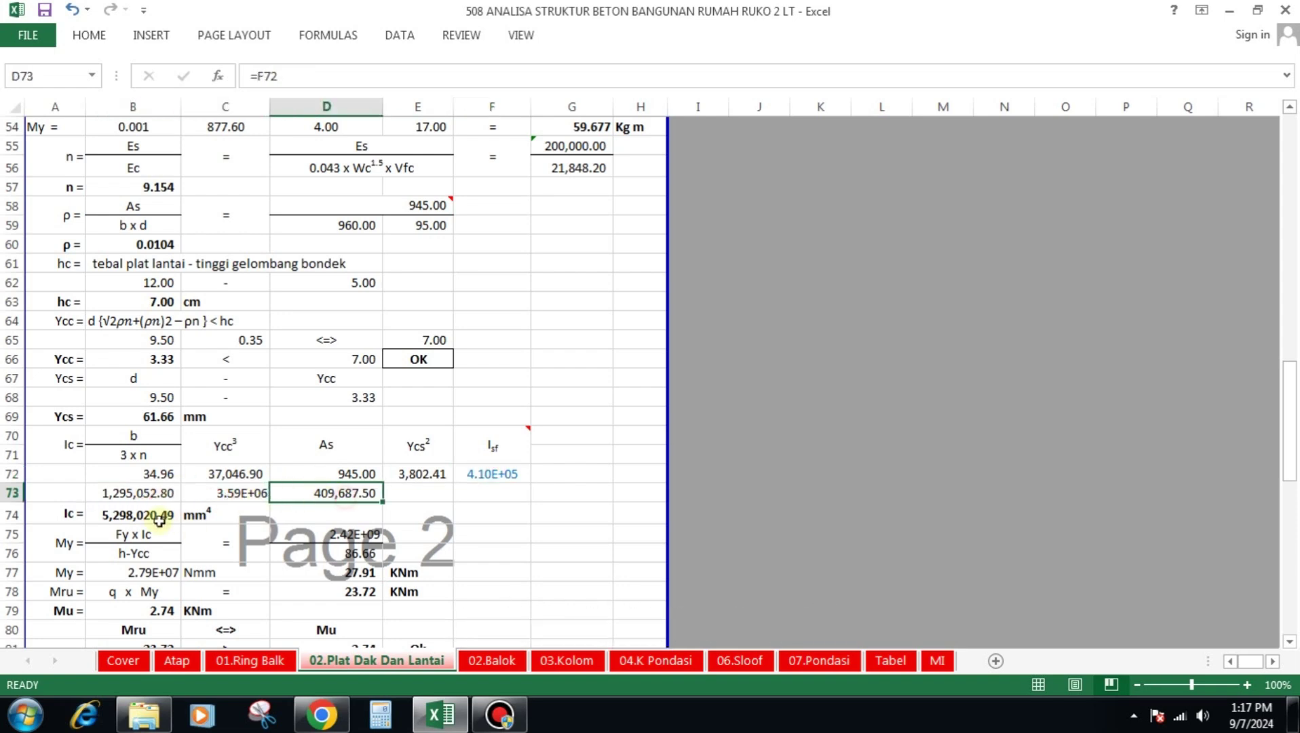
left_click(149, 516)
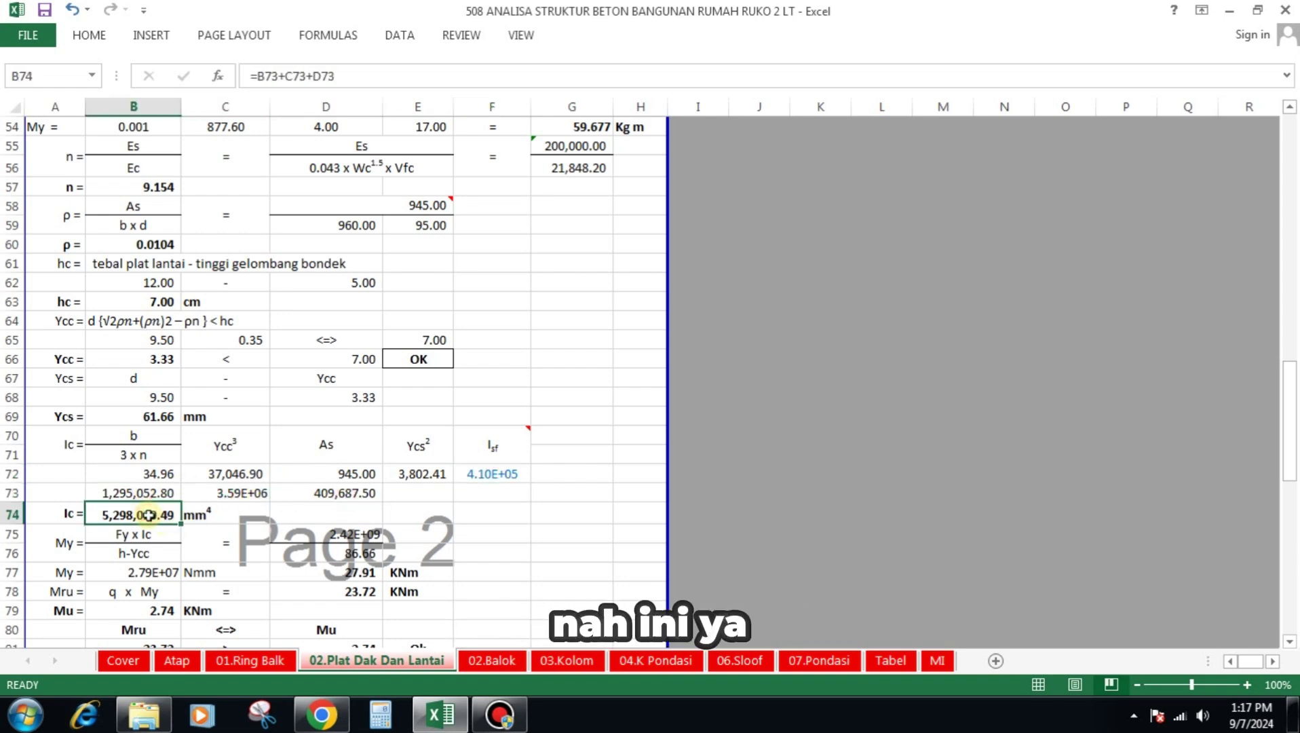
Enter an equals sign as text in A73, in front of the row of Ic products.
left_click(72, 494)
type("'=")
key("Return")
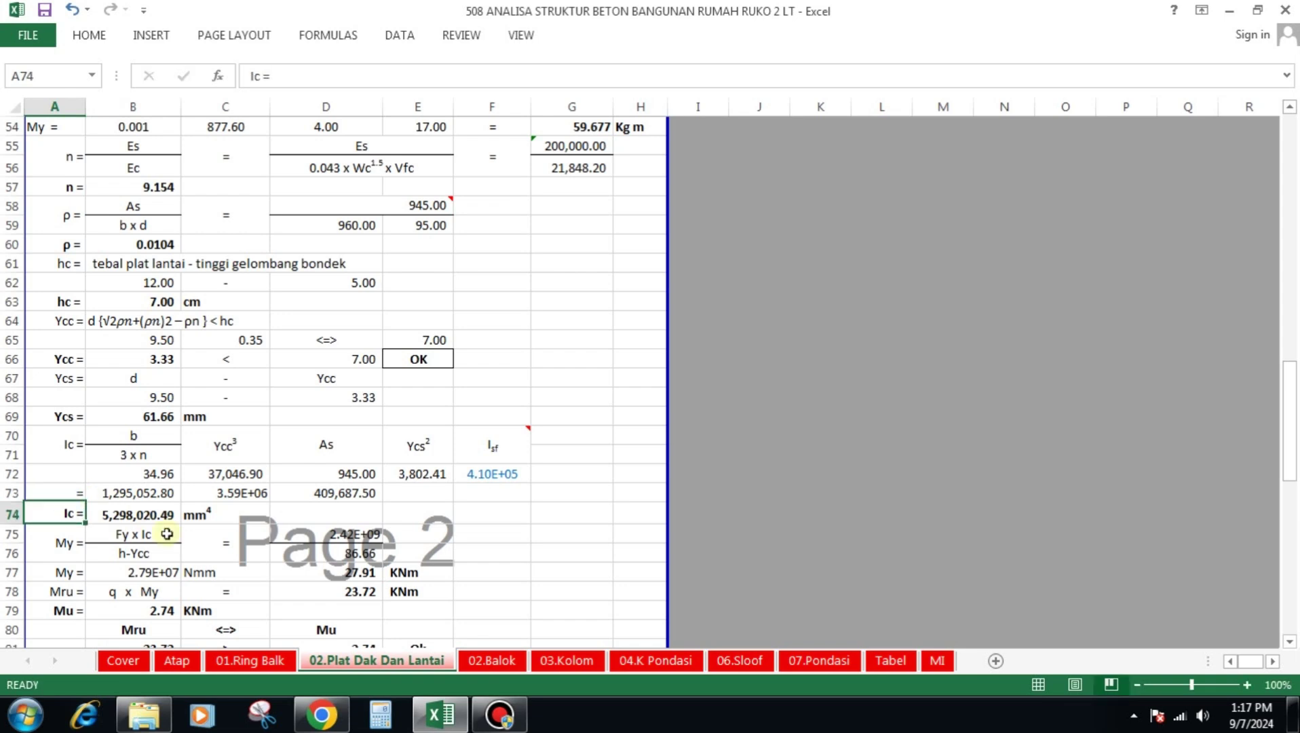
Inspect the yield moment My: the Fy x Ic over h-Ycc expression, its denominator, and the Nmm to KNm conversion.
scroll(256, 513, "down", 1)
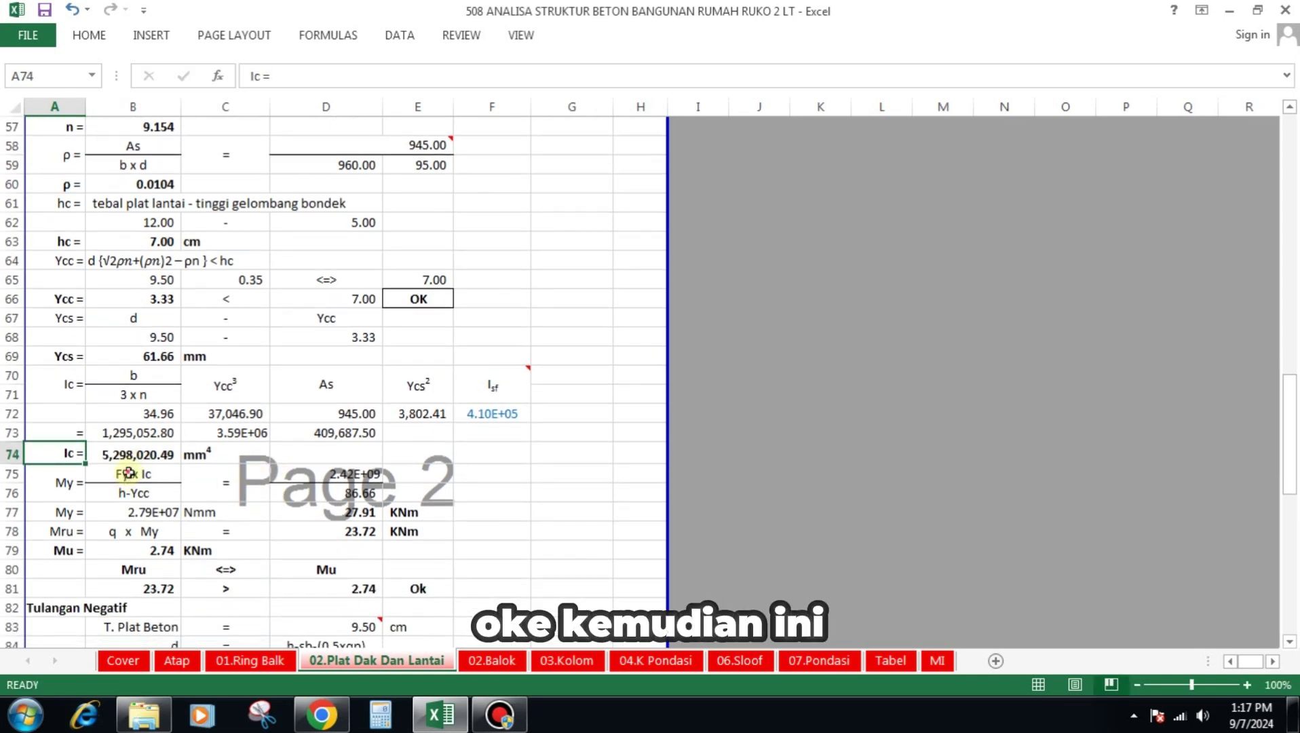
left_click(128, 473)
left_click(131, 493)
left_click(364, 489)
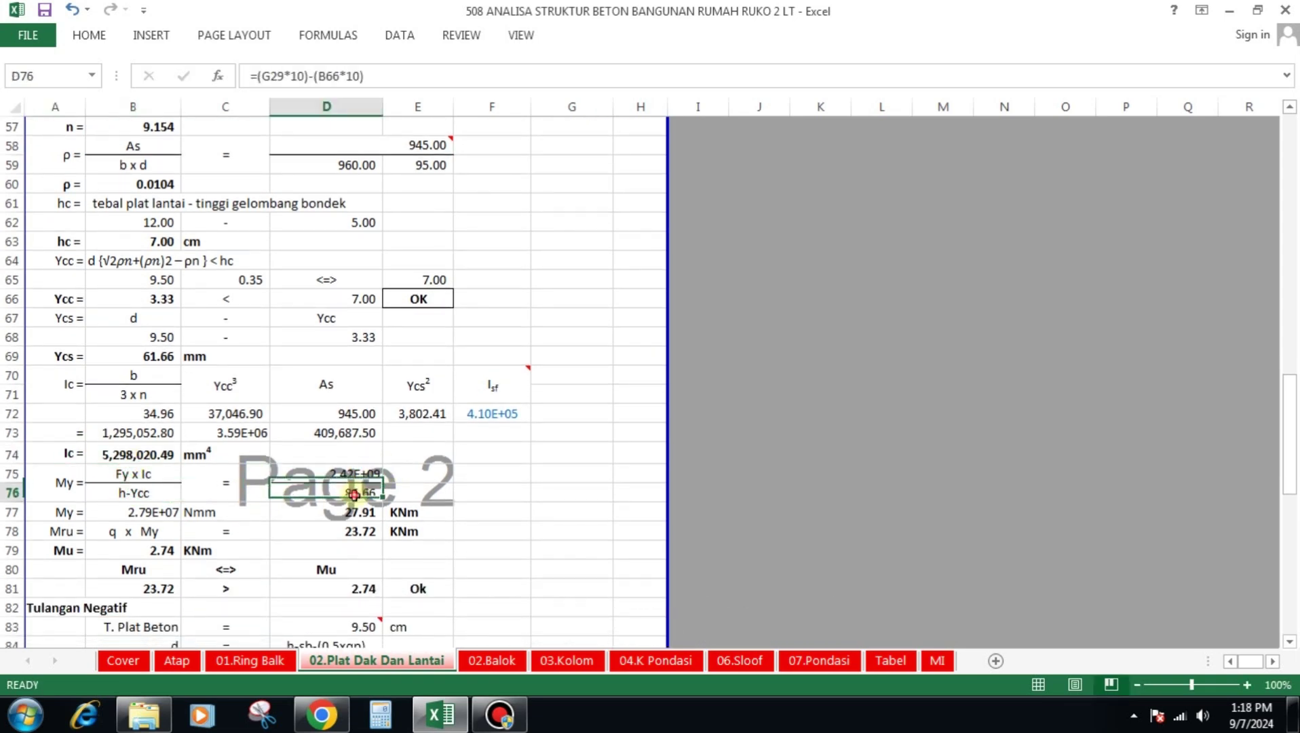
left_click(165, 511)
left_click(256, 513)
left_click(370, 513)
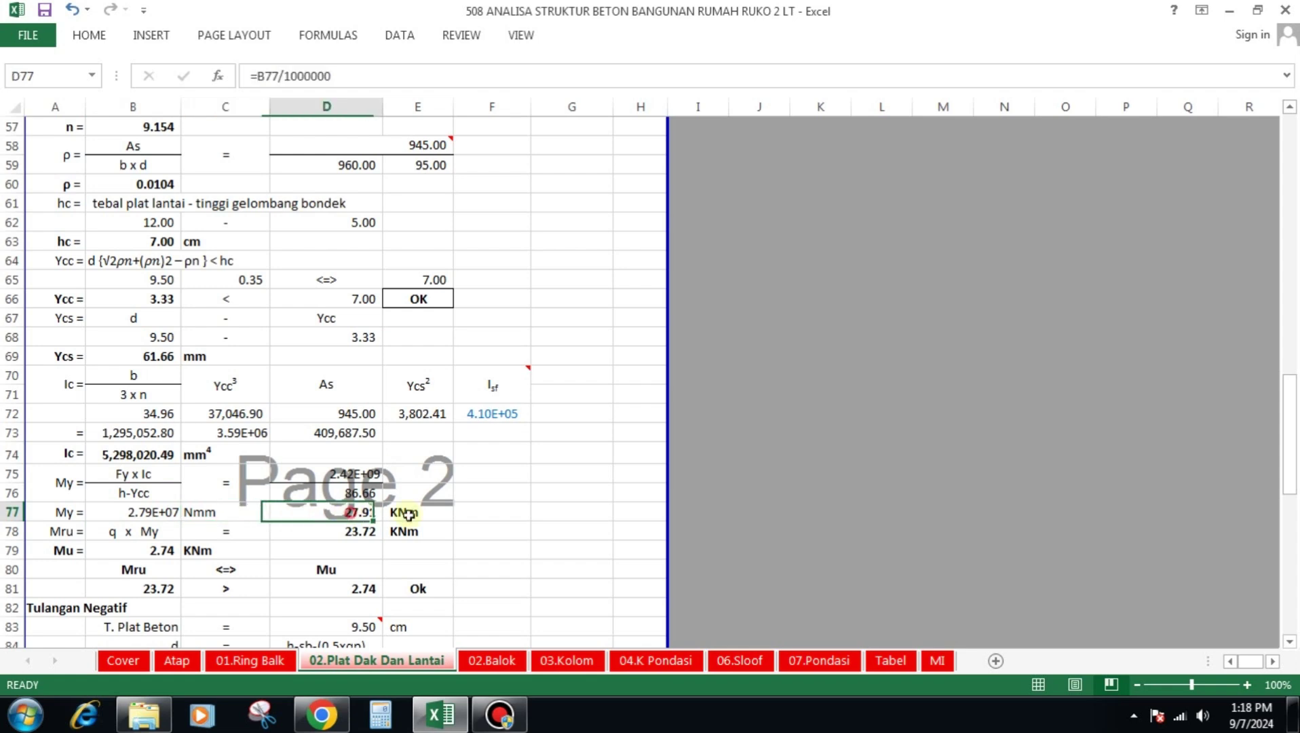
left_click(426, 513)
Examine the Mru expression q x My and its value, plus the Mu formula and unit in row 79.
scroll(302, 430, "down", 2)
left_click(148, 417)
left_click(226, 417)
left_click(353, 417)
left_click(414, 417)
left_click(163, 435)
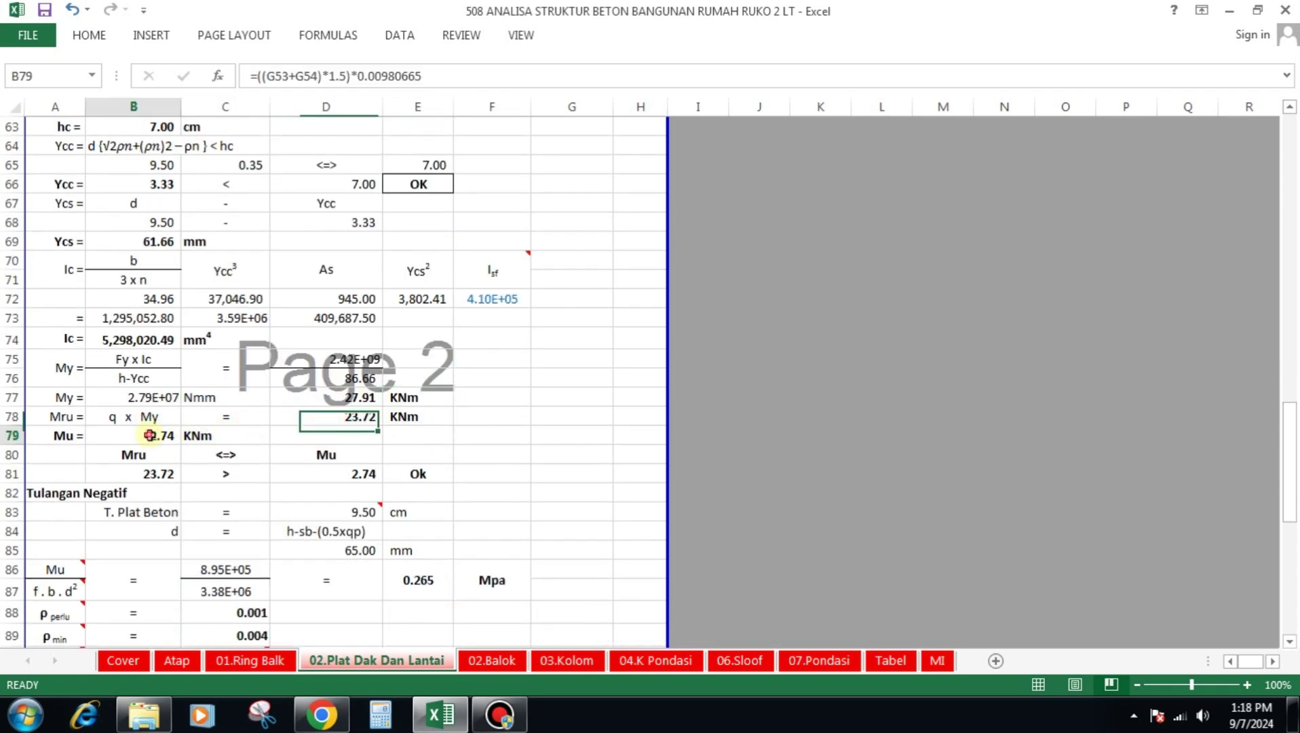
left_click(207, 435)
Inspect the comparison of Mru against Mu in rows 80 and 81, including the check formula in E81.
left_click(134, 453)
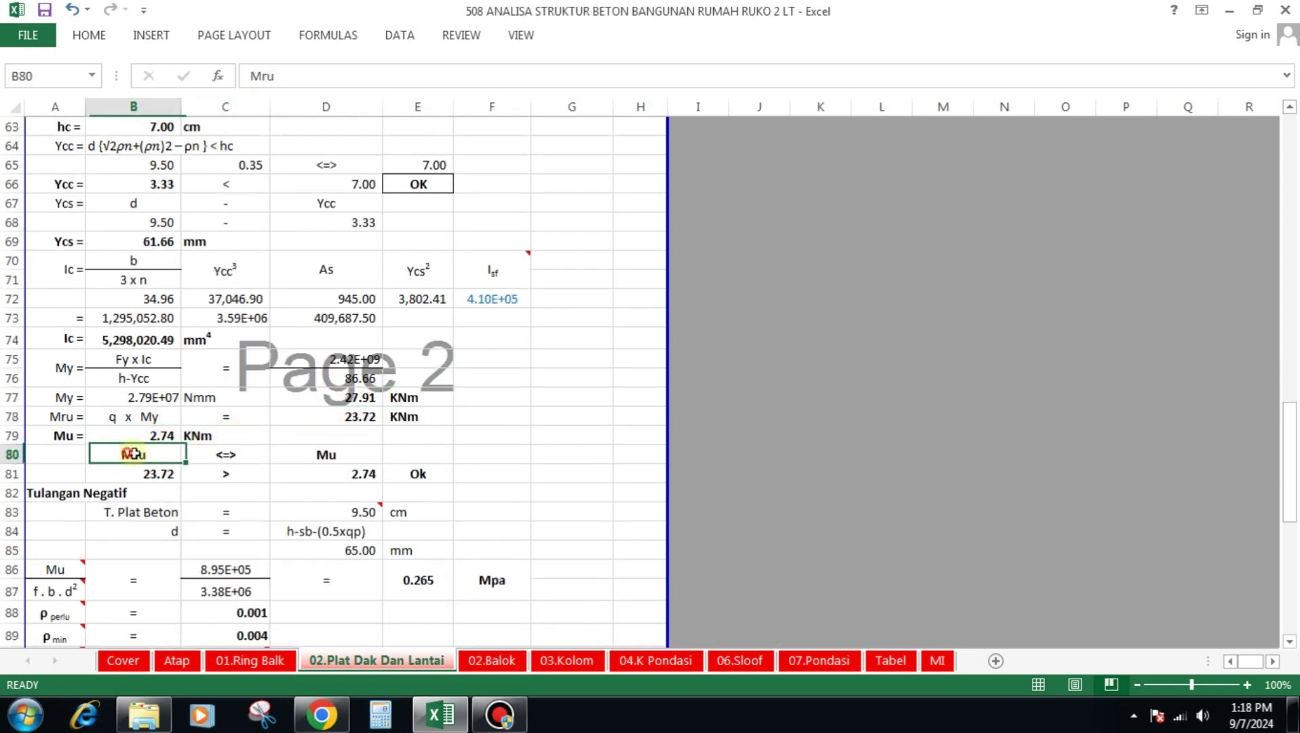
left_click(209, 453)
left_click(328, 453)
left_click(159, 473)
left_click(353, 473)
left_click(415, 473)
Review the Tulangan Negatif concrete slab thickness and the h-sb-(0.5xqp) calculation of effective depth d.
scroll(497, 384, "down", 3)
scroll(496, 384, "down", 1)
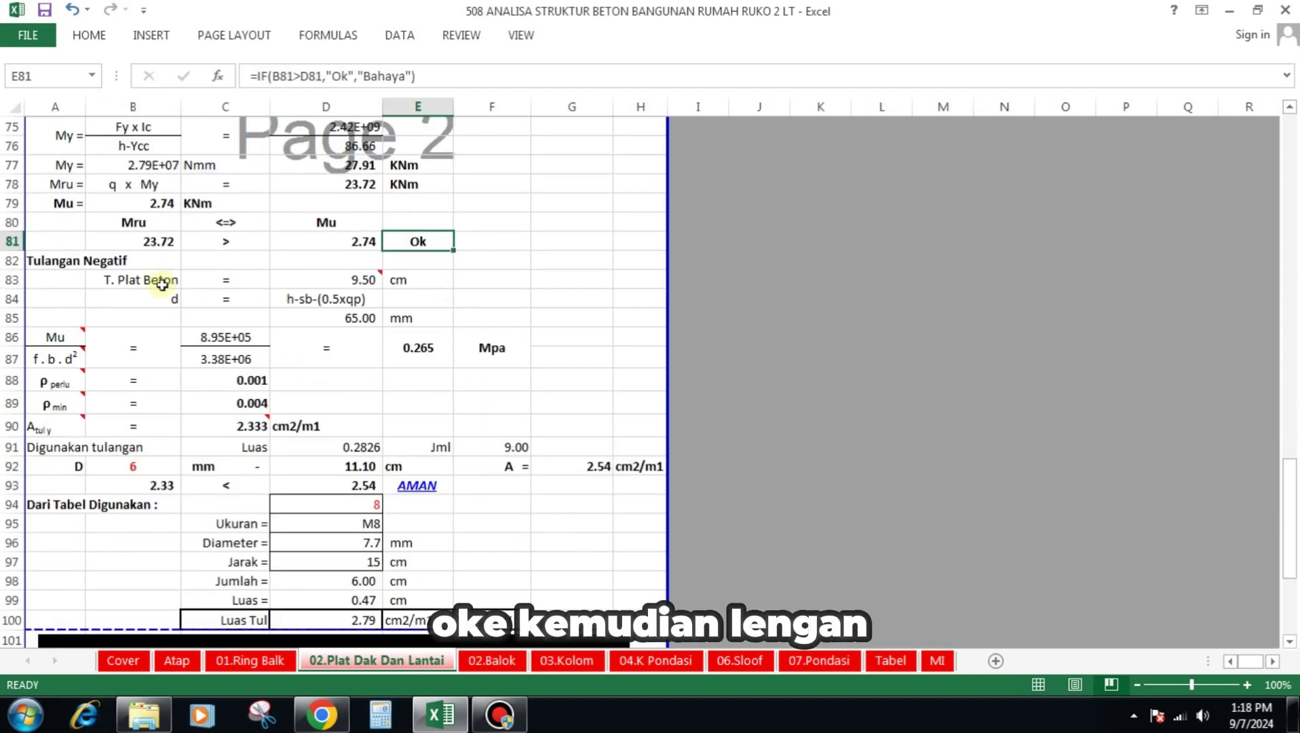
left_click(163, 280)
left_click(360, 280)
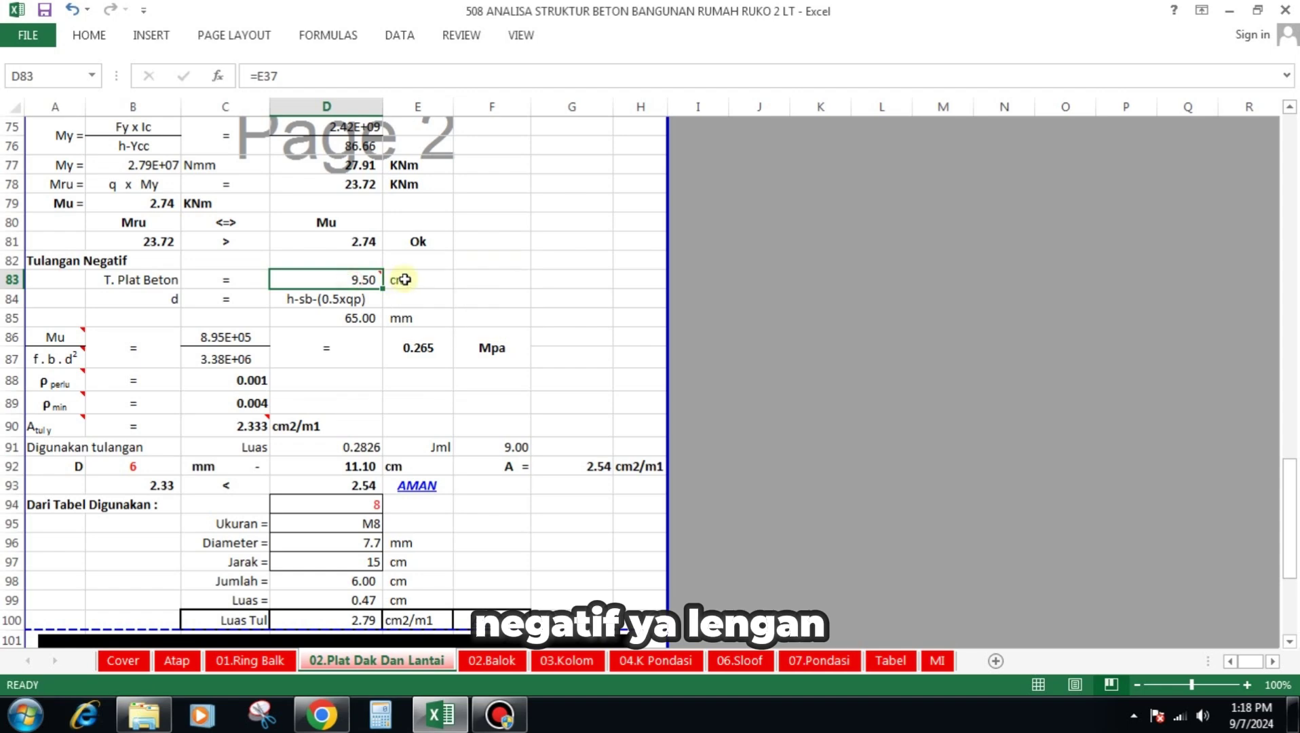
left_click(406, 281)
left_click(174, 297)
left_click(304, 299)
left_click(356, 319)
Examine the Mu over f.b.d² ratio: its two terms, their values, and the quotient formula in E86.
left_click(56, 333)
left_click(62, 359)
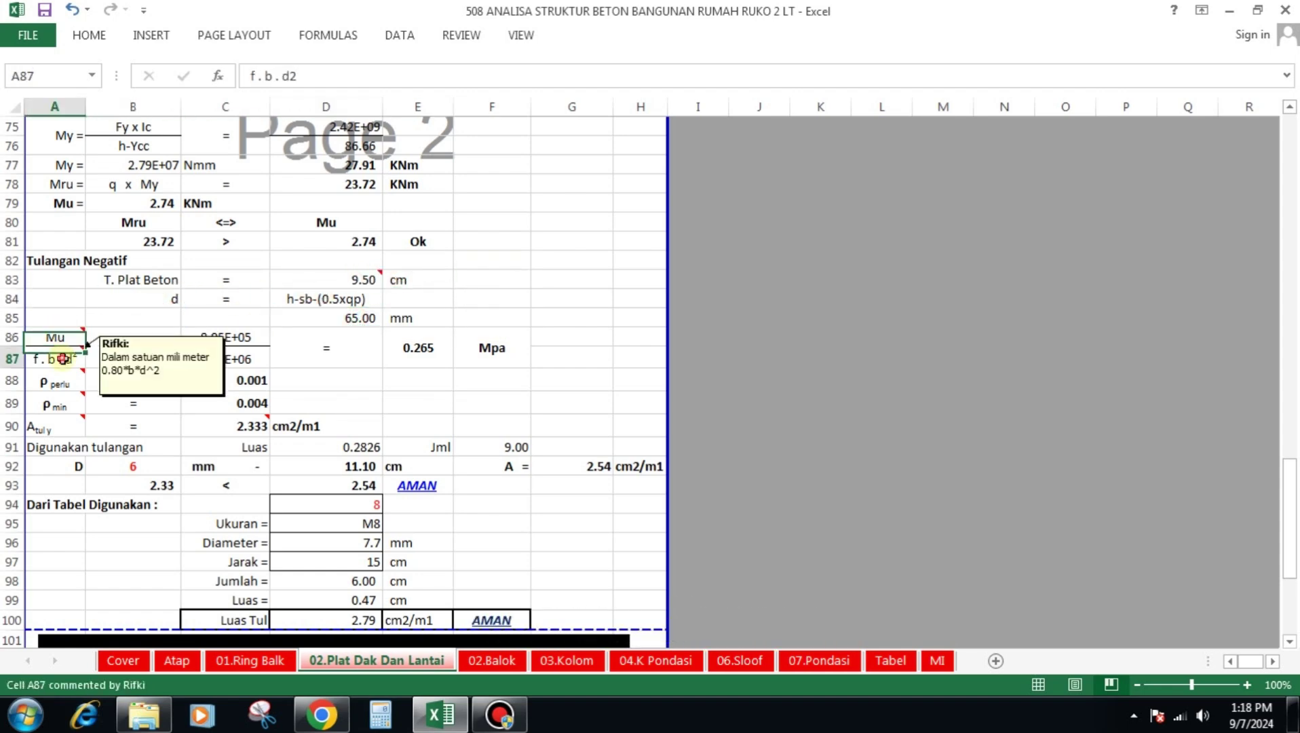
left_click(225, 337)
left_click(231, 359)
left_click(421, 346)
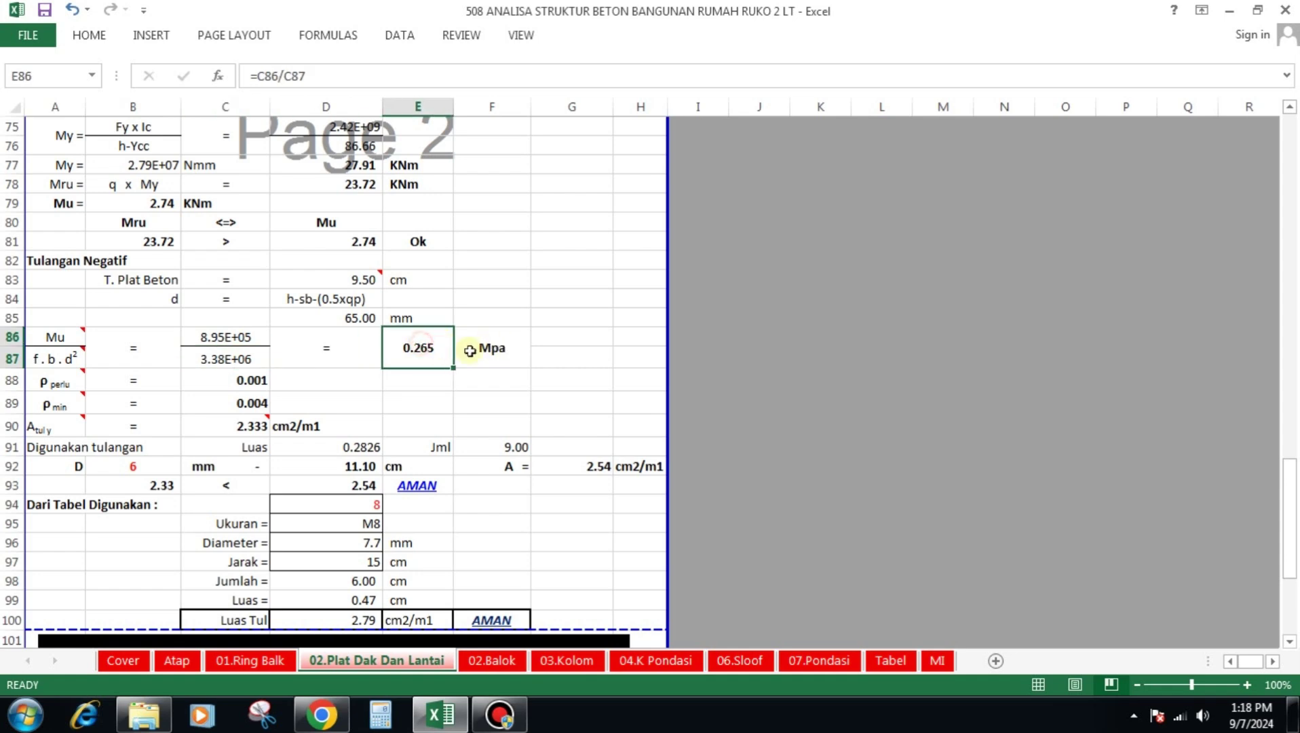
Compare the formulas for required ρ and minimum ρ, and check how the required reinforcement area in C90 uses them.
left_click(63, 385)
left_click(258, 380)
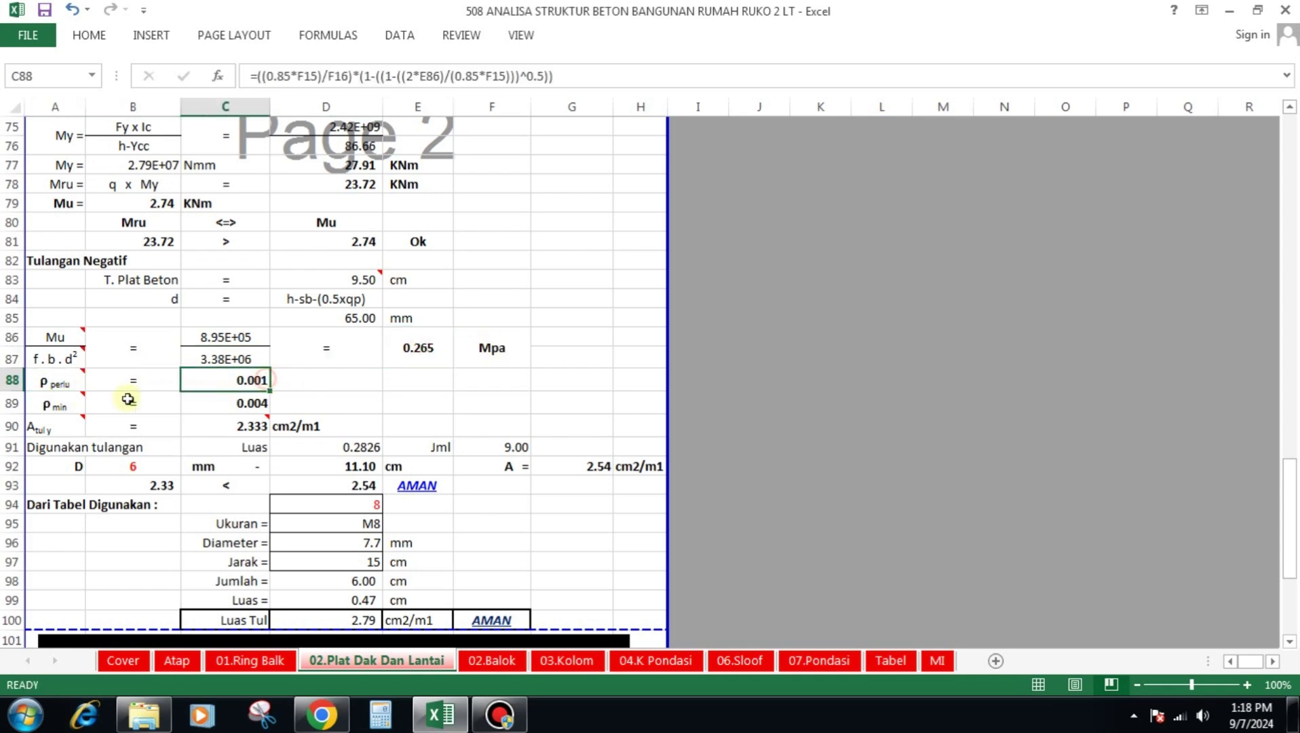
left_click(61, 404)
left_click(245, 403)
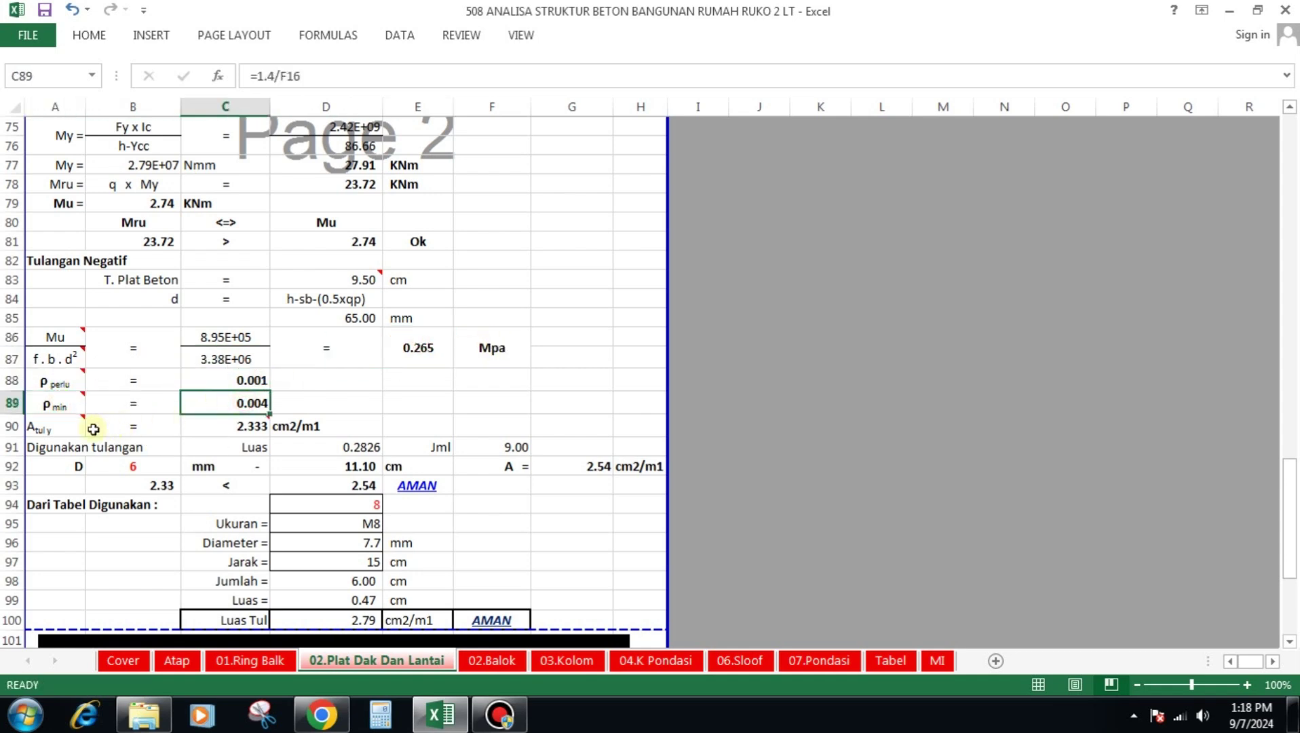
left_click(60, 426)
left_click(255, 427)
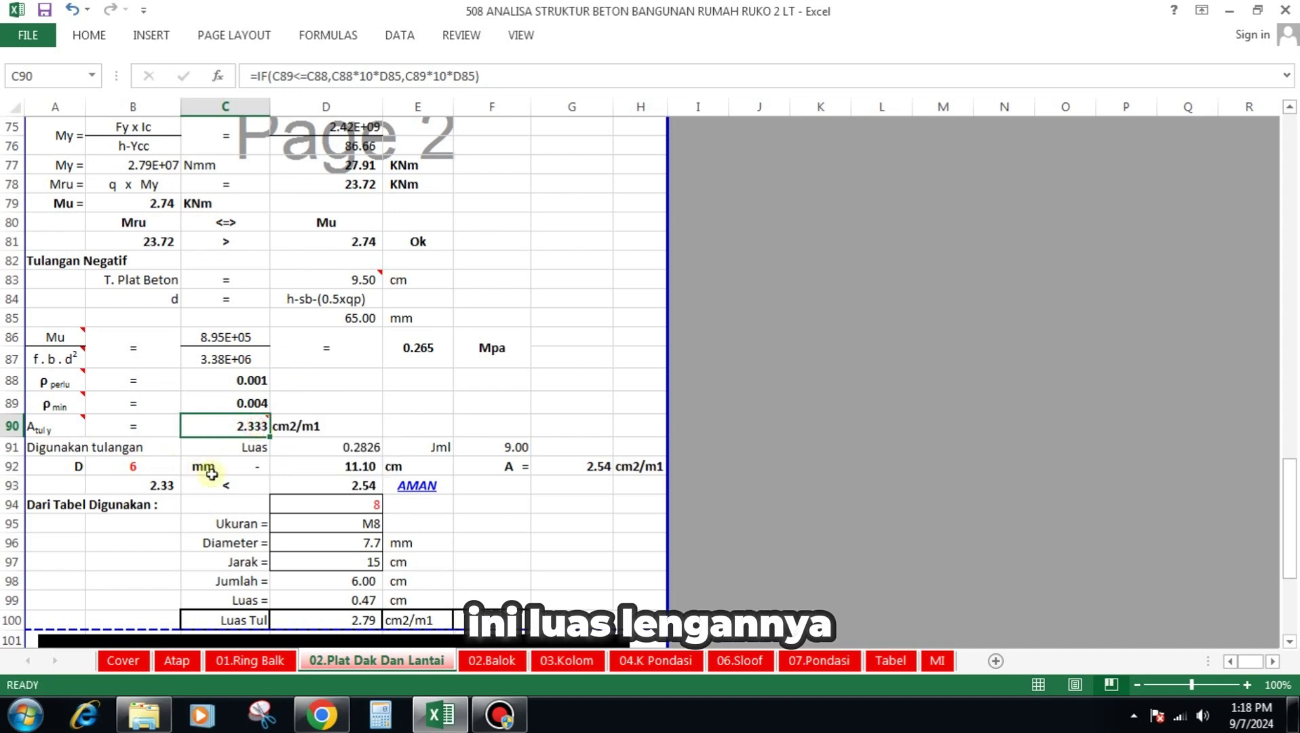
left_click(250, 381)
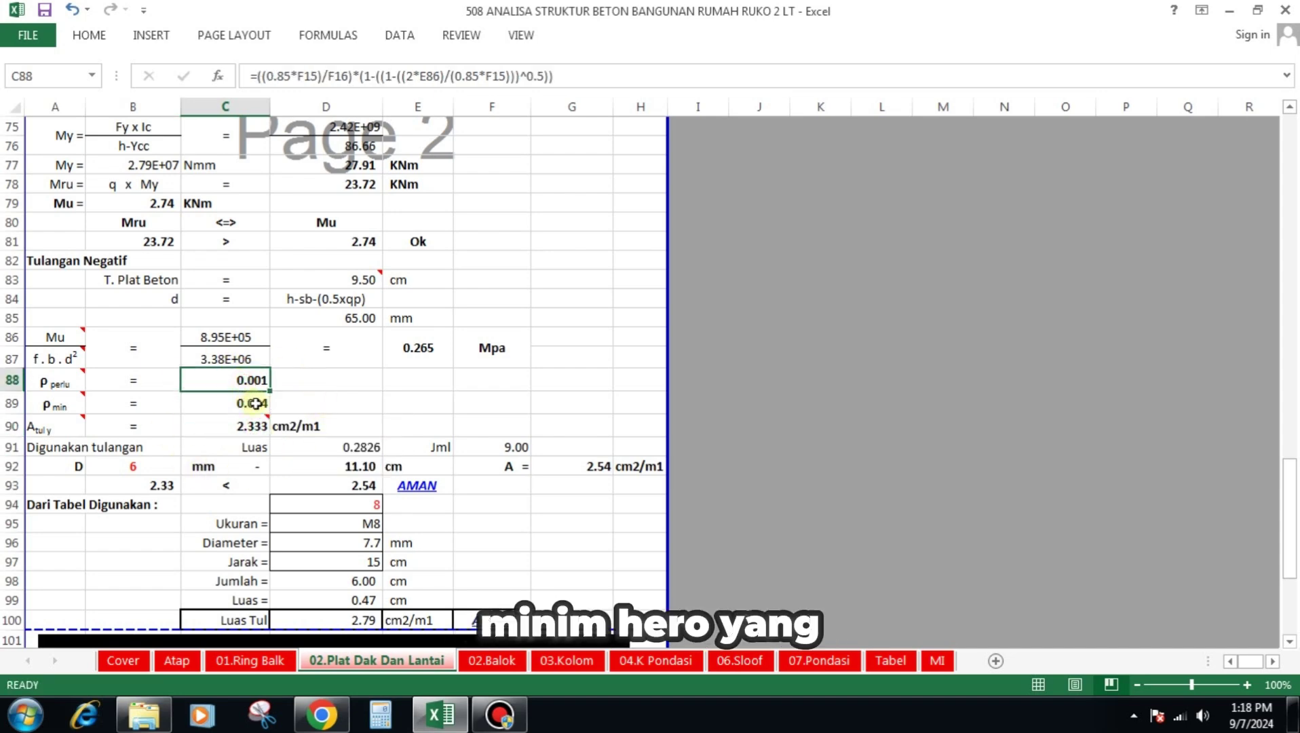
left_click(255, 403)
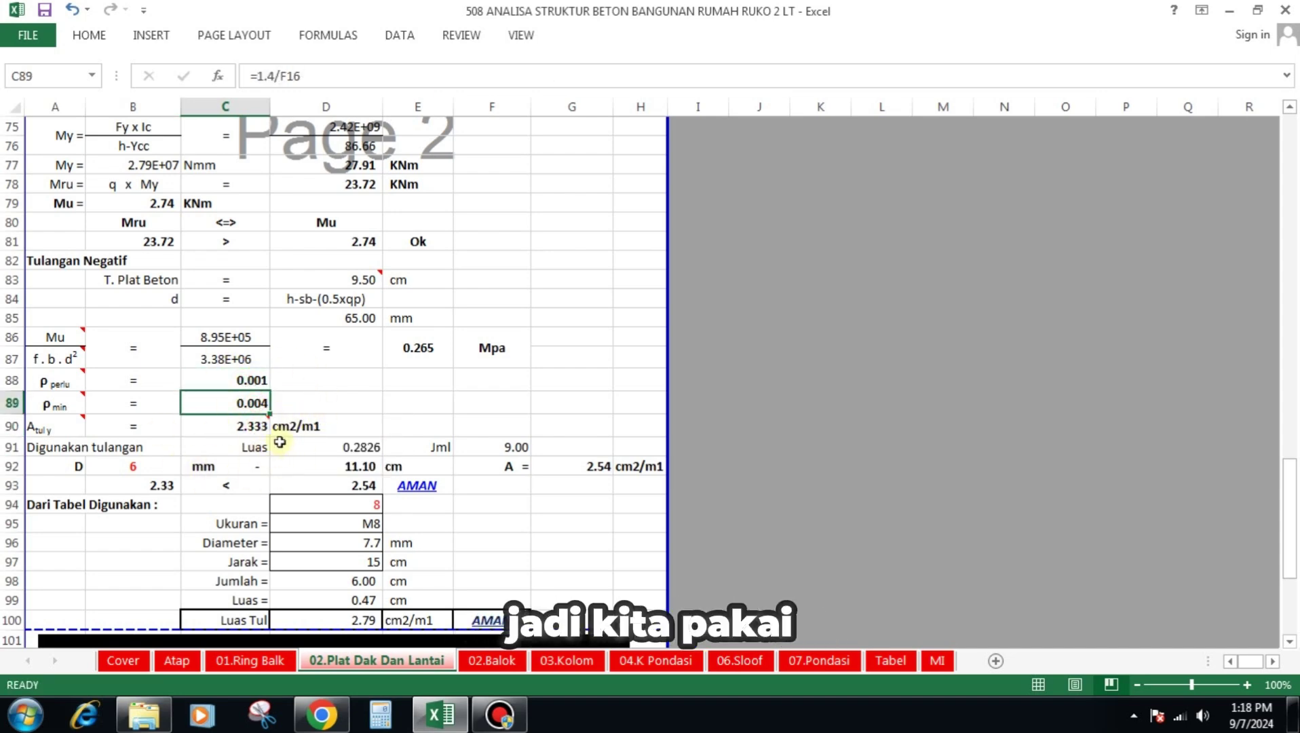
left_click(259, 425)
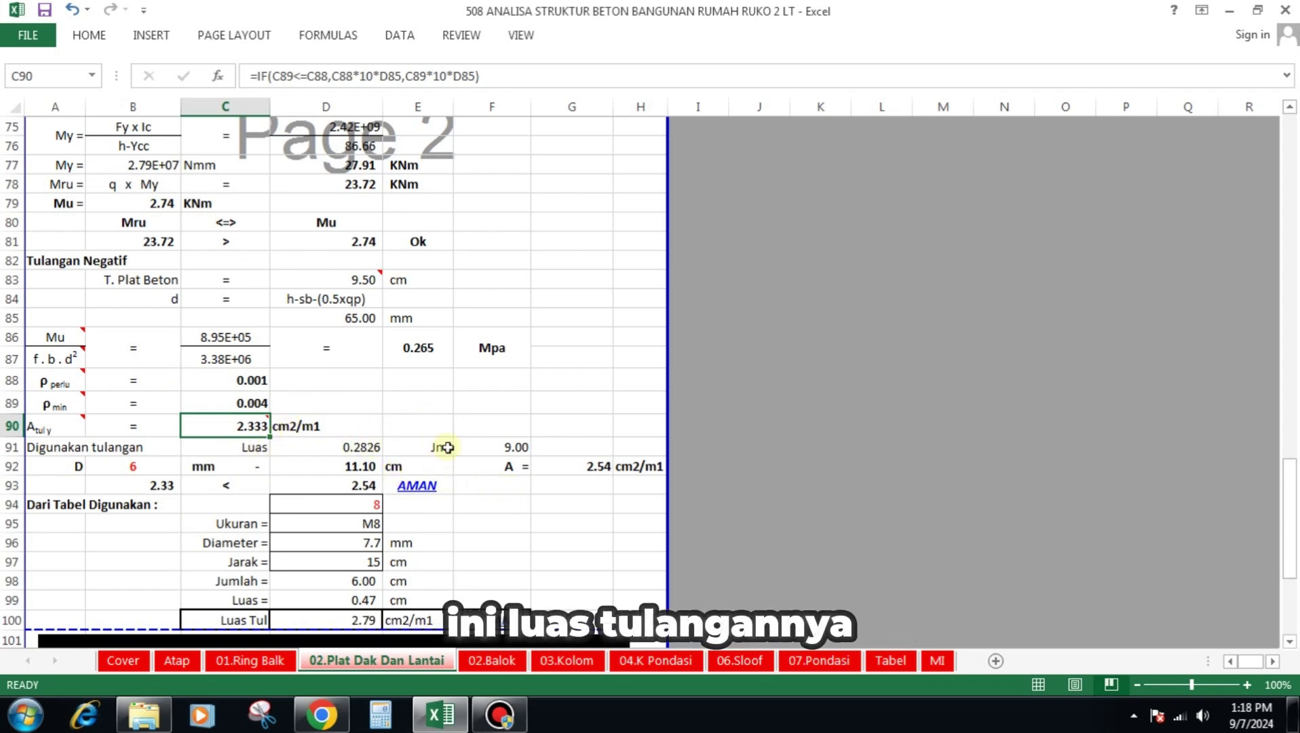
Inspect the bar area (Luas) and bar count (Jml) in row 91.
left_click(265, 451)
left_click(357, 450)
left_click(431, 449)
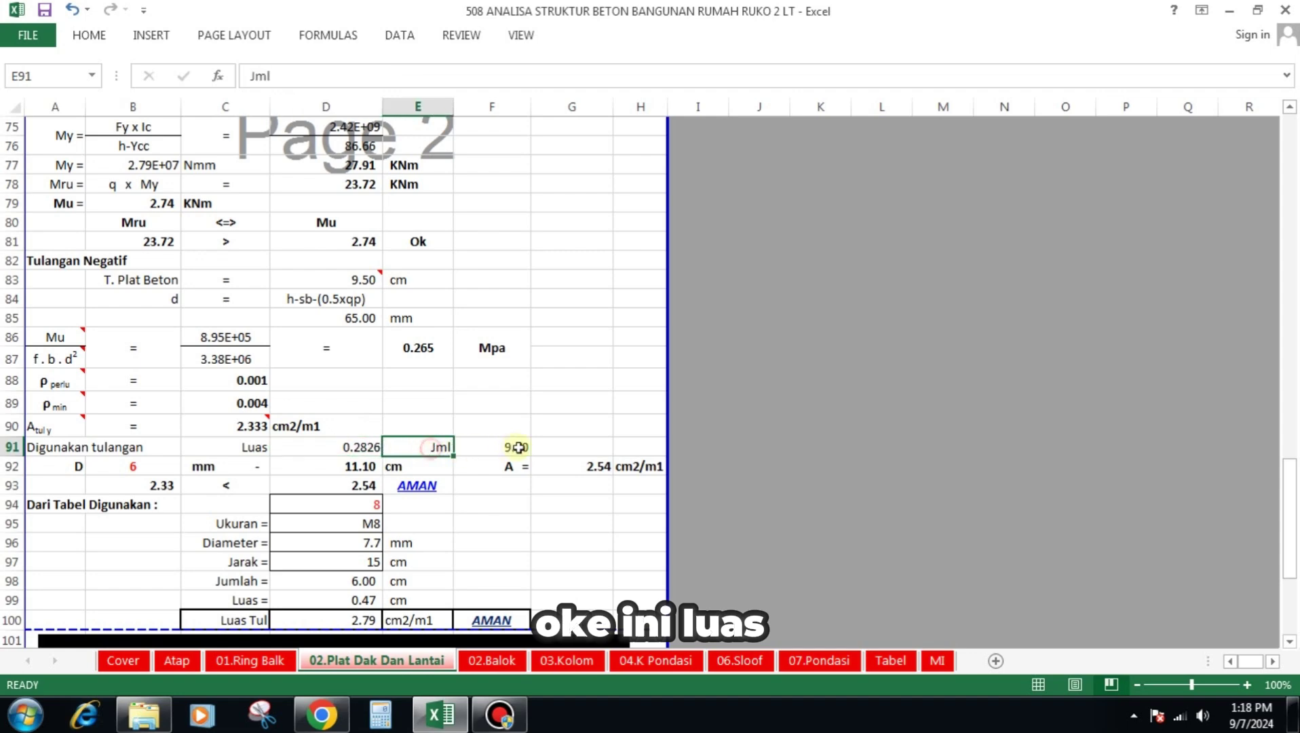
left_click(514, 445)
Set the reinforcement bar diameter D in B92 to 8 mm.
left_click(156, 461)
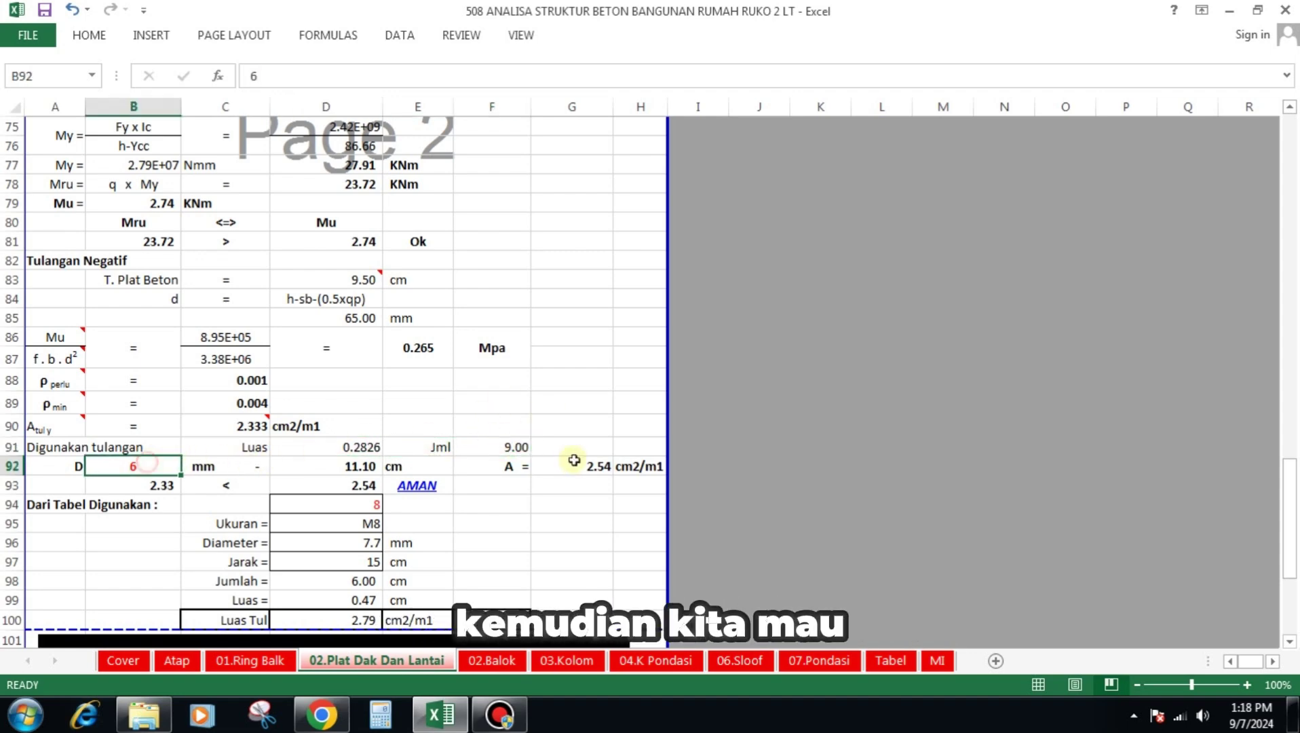
type("8")
key("Return")
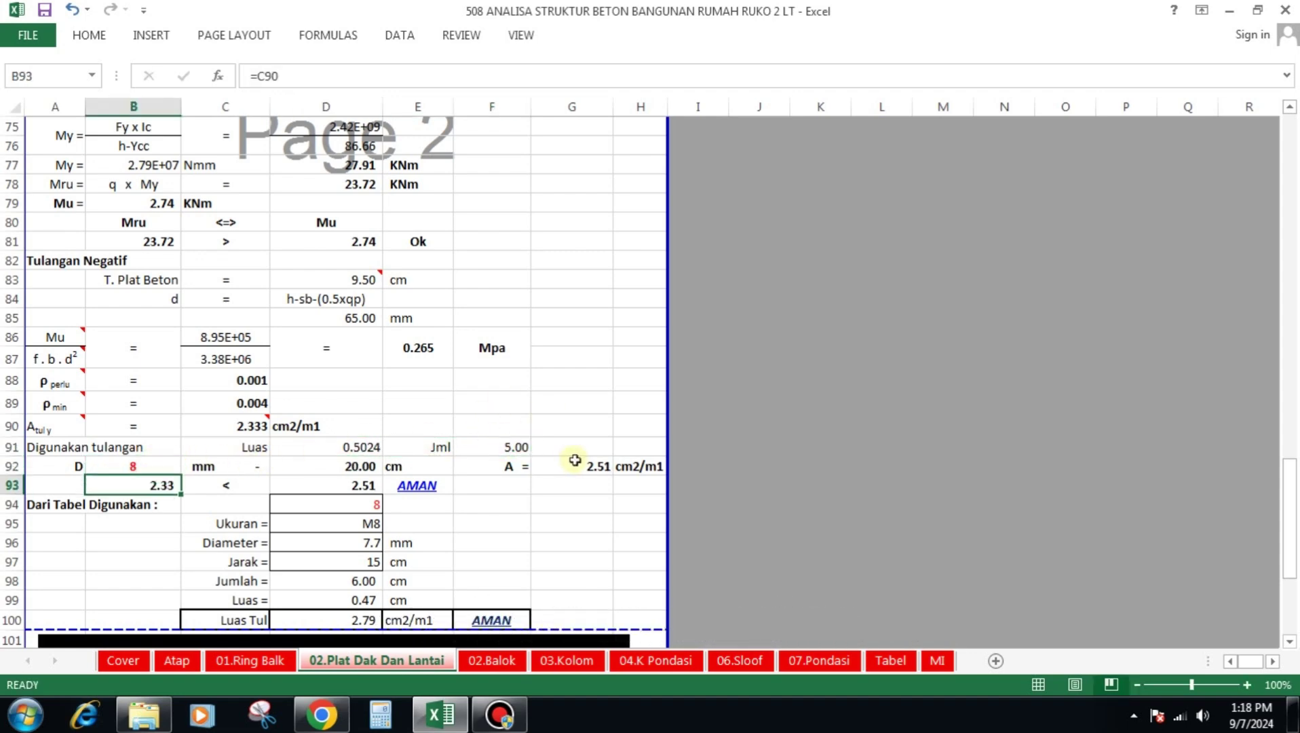
Check the bar spacing, the provided area A, and the safety comparison against the required area in row 93.
left_click(353, 465)
left_click(592, 466)
left_click(638, 466)
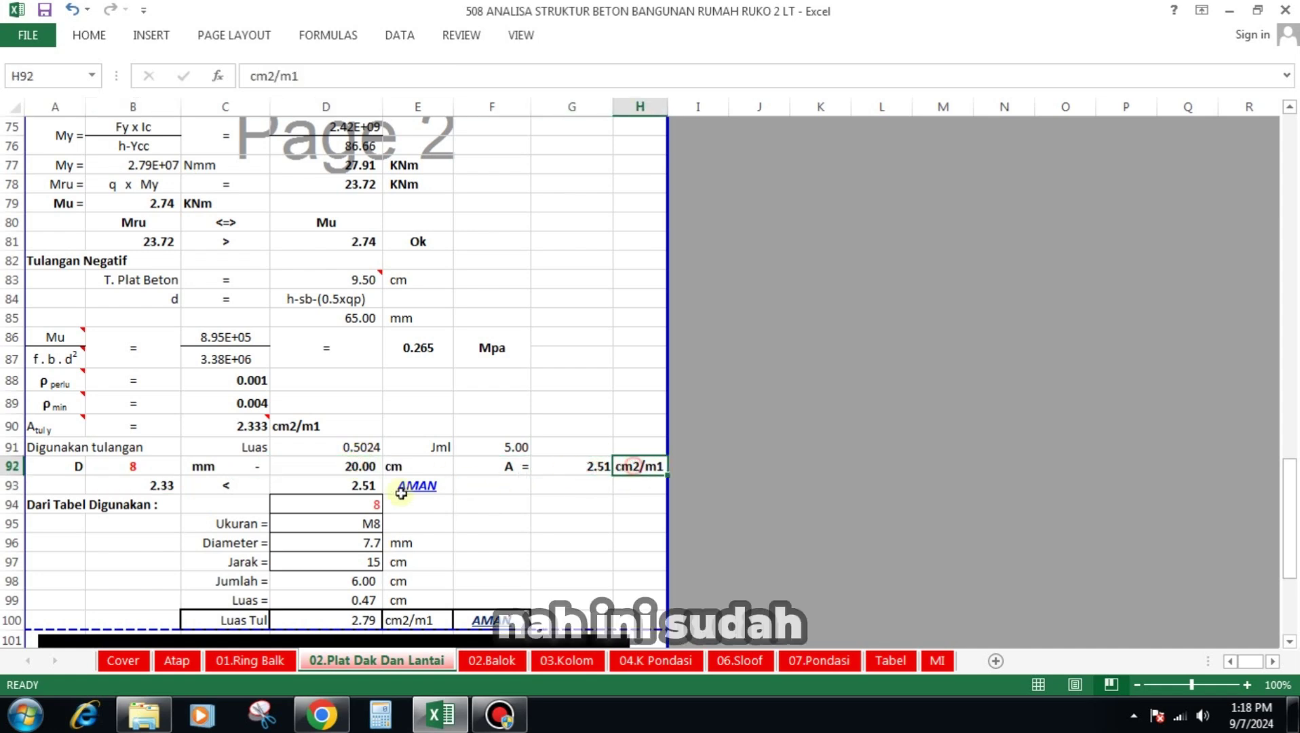
left_click(146, 487)
left_click(326, 486)
left_click(417, 486)
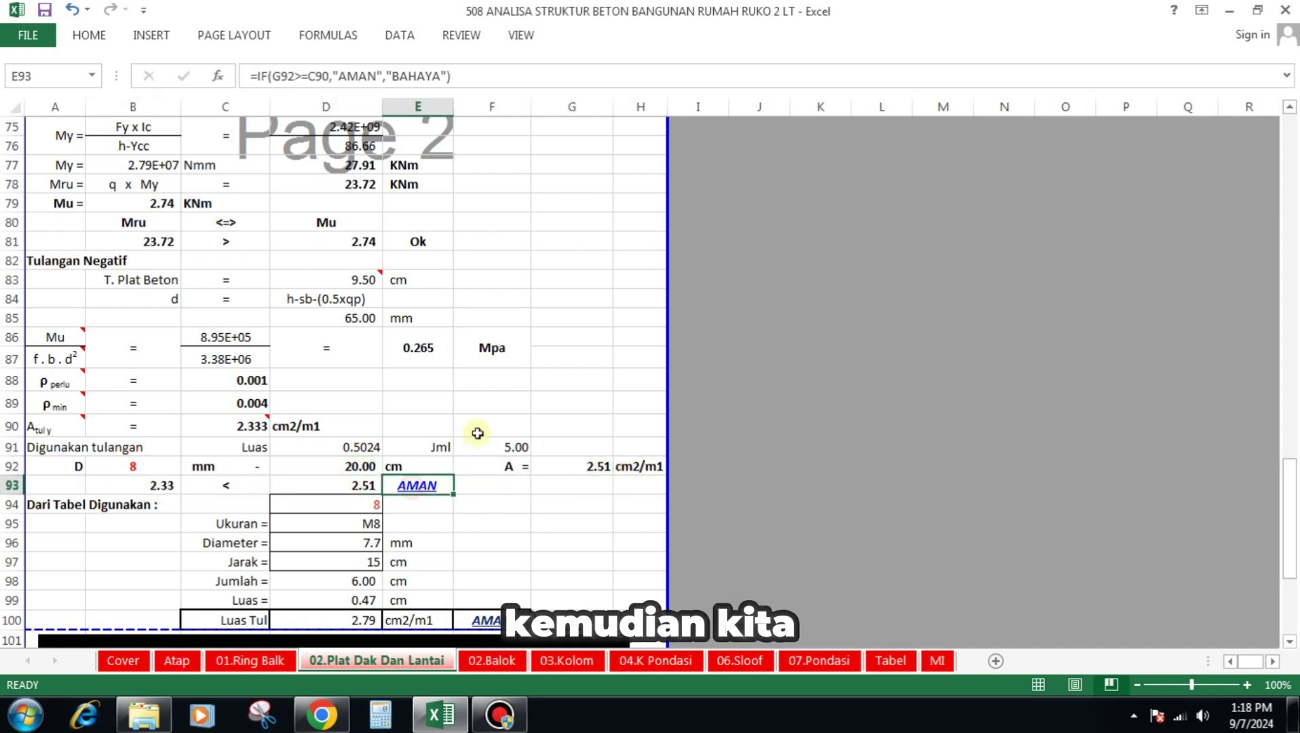
Inspect the mesh table selection in D94 and the size lookup formula in D95.
scroll(412, 433, "down", 1)
left_click(357, 446)
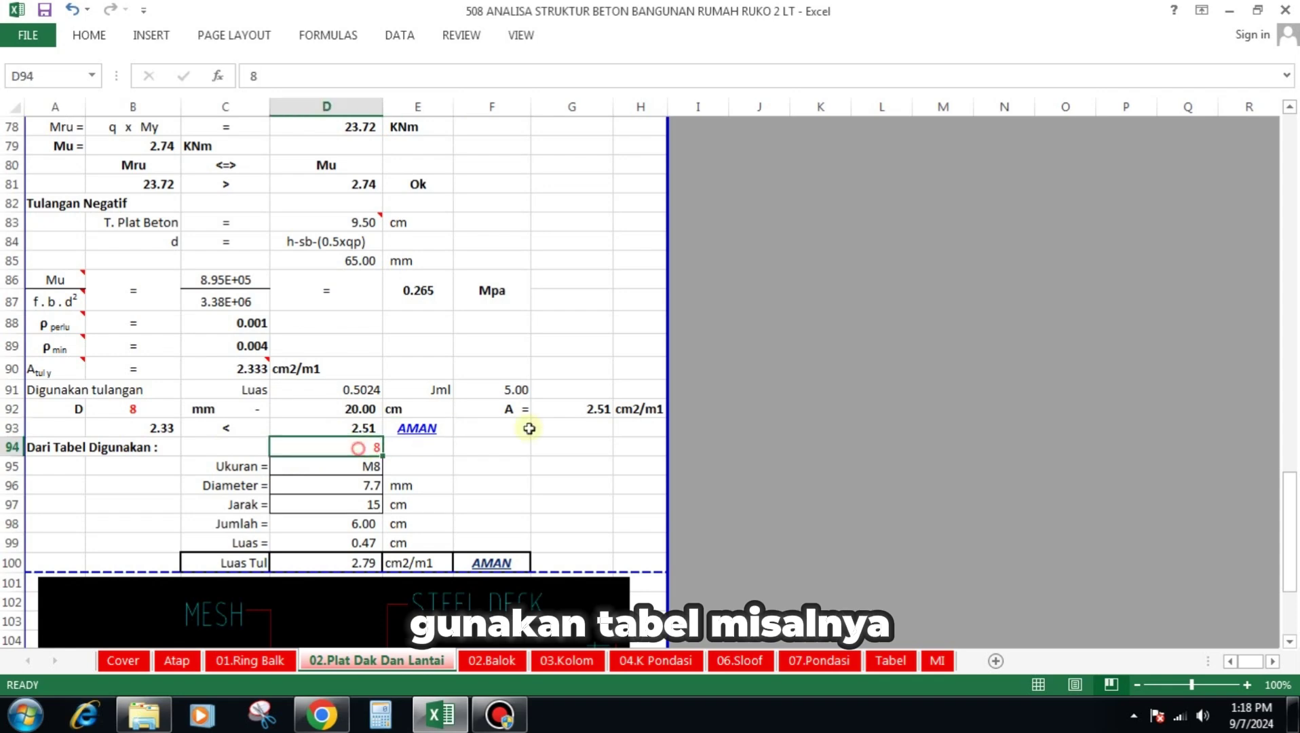
key("Down")
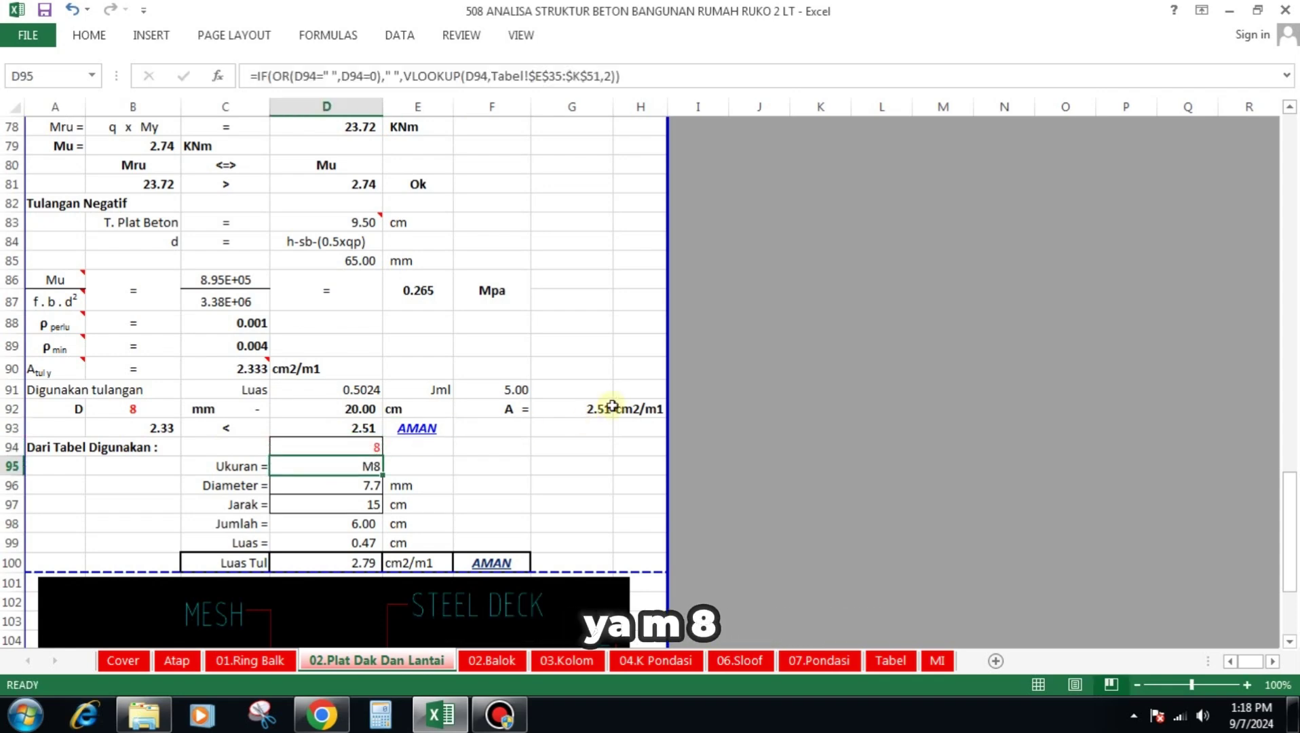
Try mesh table numbers 6 and 5 in D94, and return the selection to 8.
left_click(355, 449)
type("6")
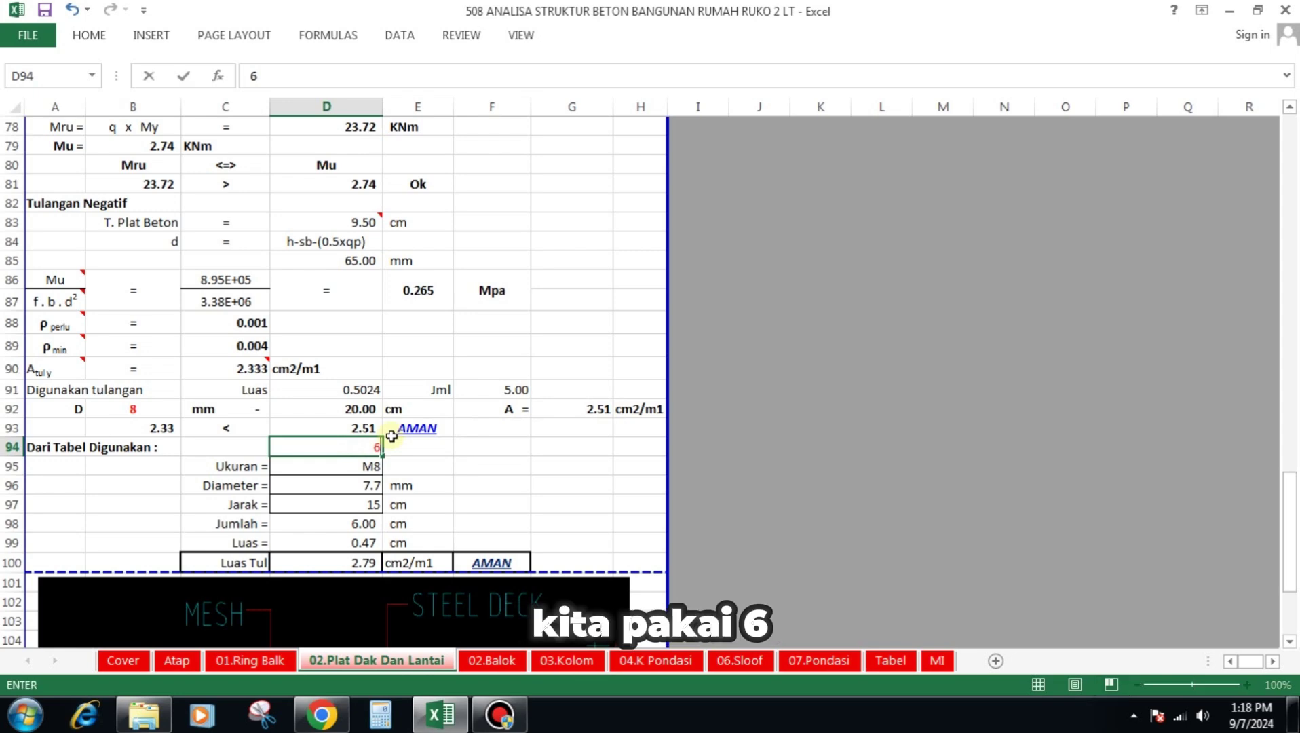
key("Return")
key("Up")
type("5")
key("Return")
key("Up")
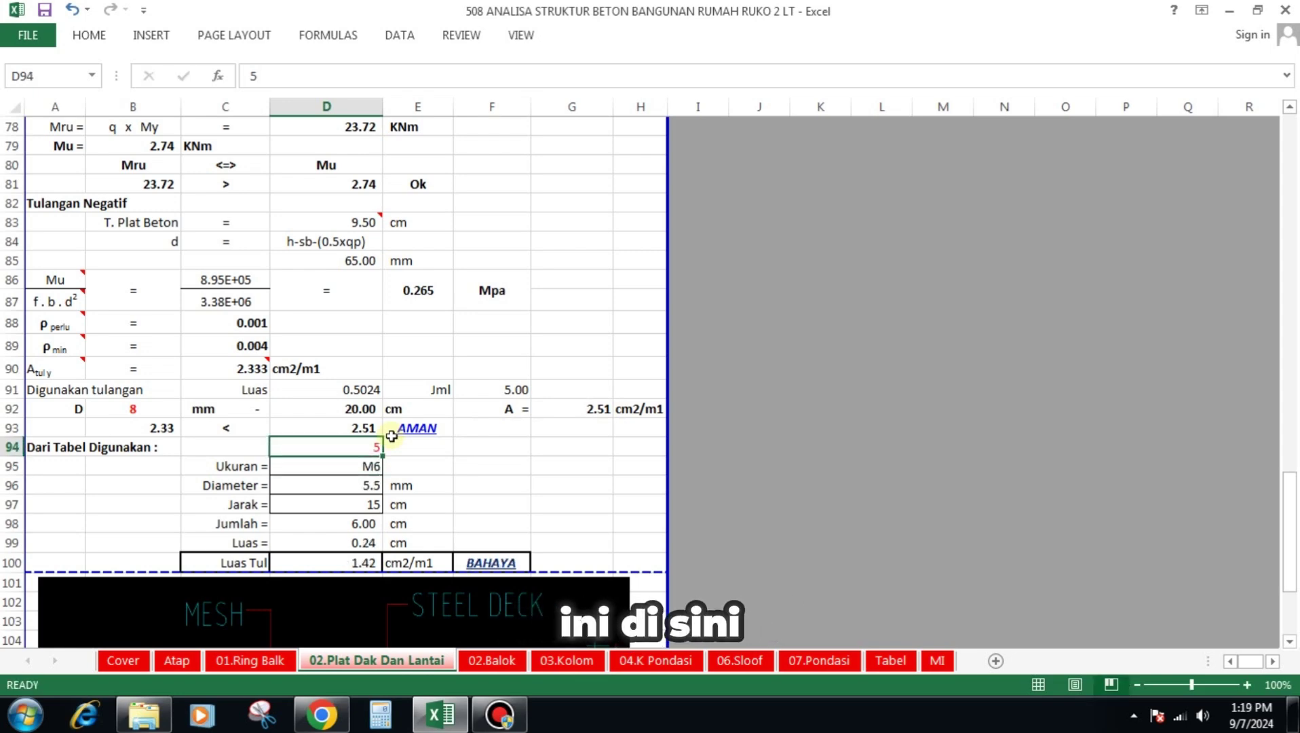
type("8")
key("Return")
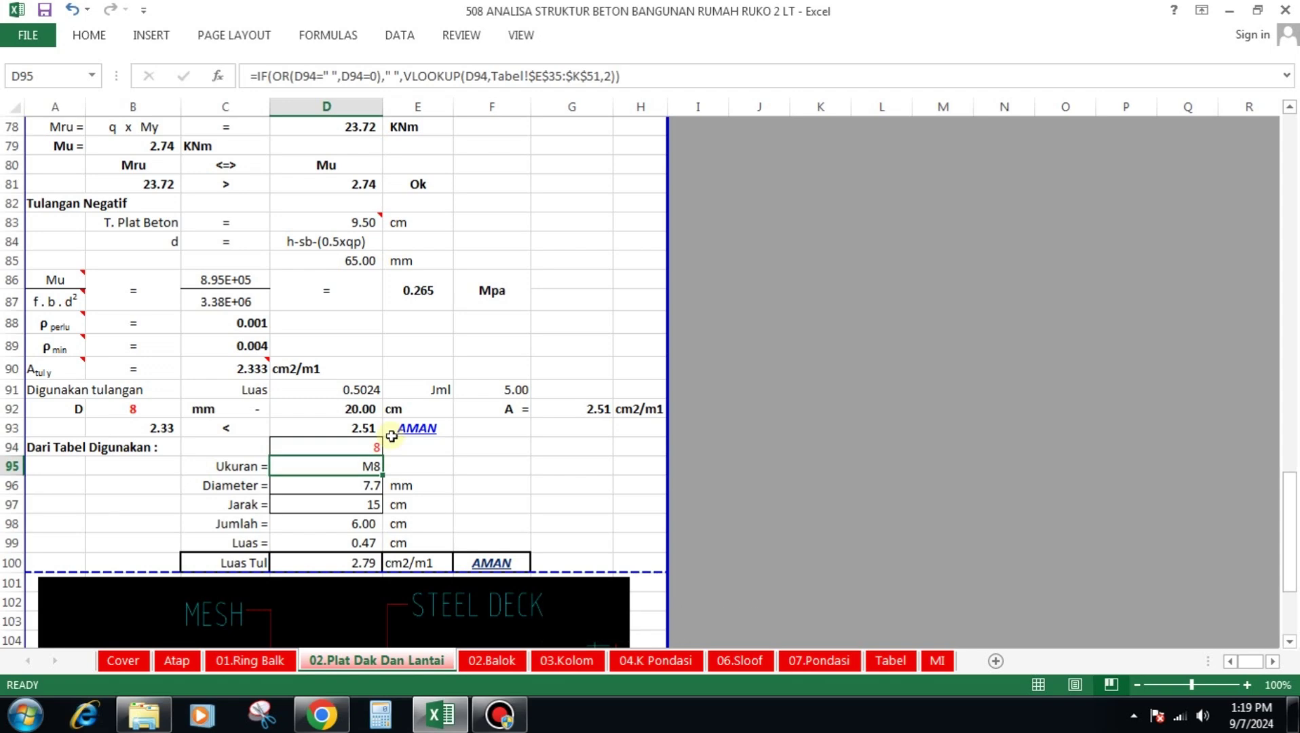
Check the mesh spacing, bar count and bar area in D97 to D99, and nudge the steel deck section picture slightly below row 100.
left_click(371, 504)
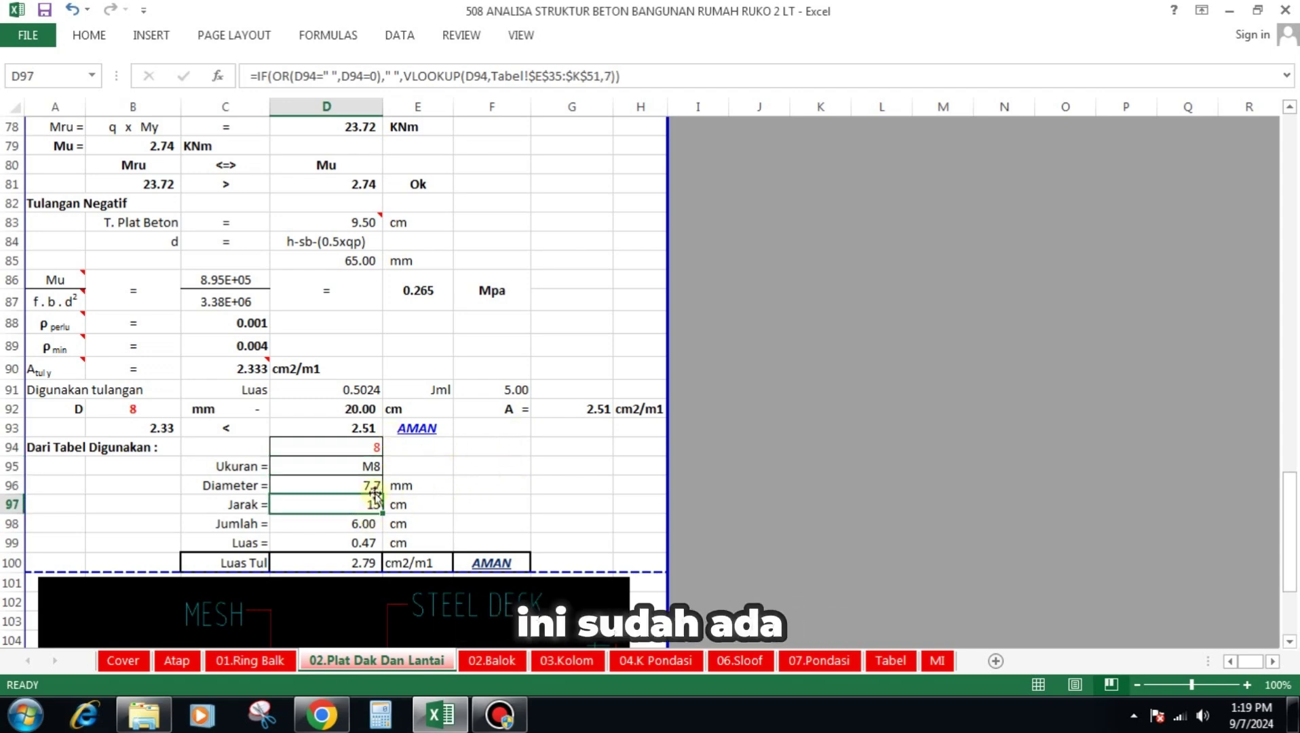
left_click(365, 525)
scroll(386, 486, "down", 1)
left_click(319, 486)
left_click(252, 503)
left_click_drag(340, 513, 304, 523)
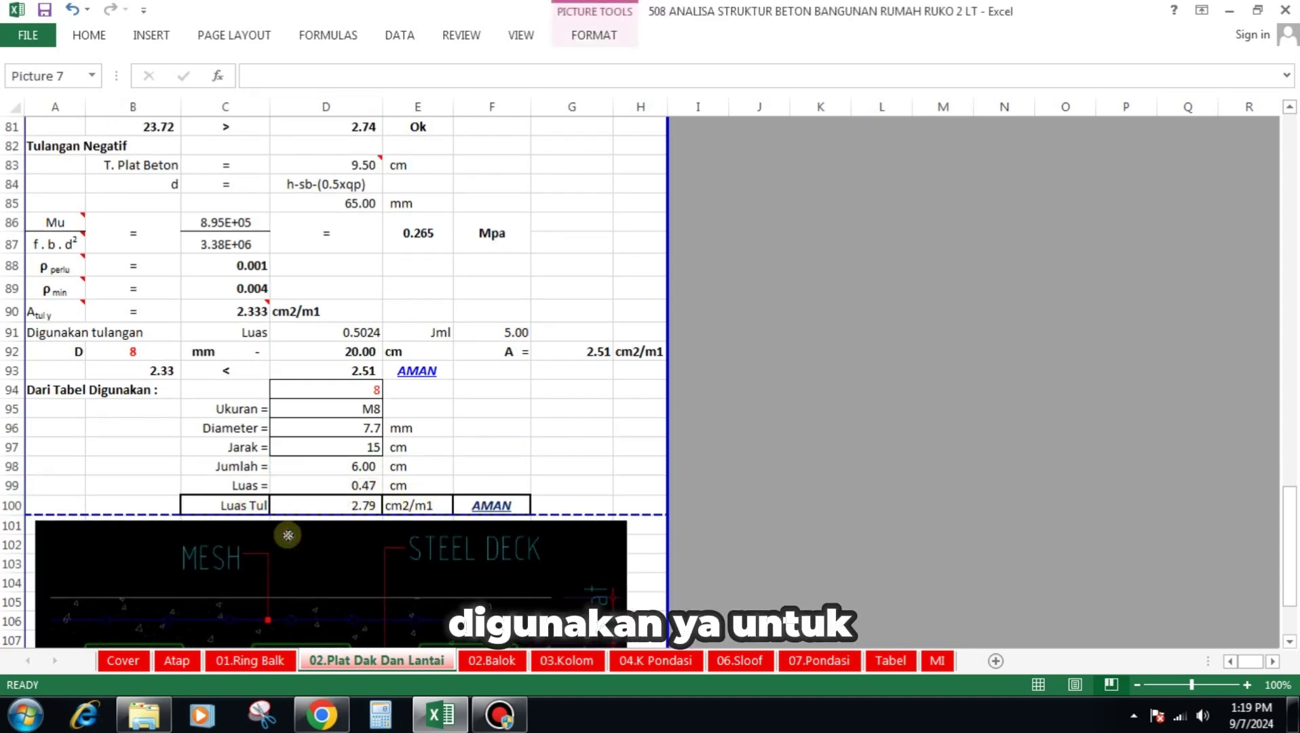
Examine the total mesh area formula in D100 and its safety check in F100, and review the mesh and steel deck section drawing.
left_click(337, 504)
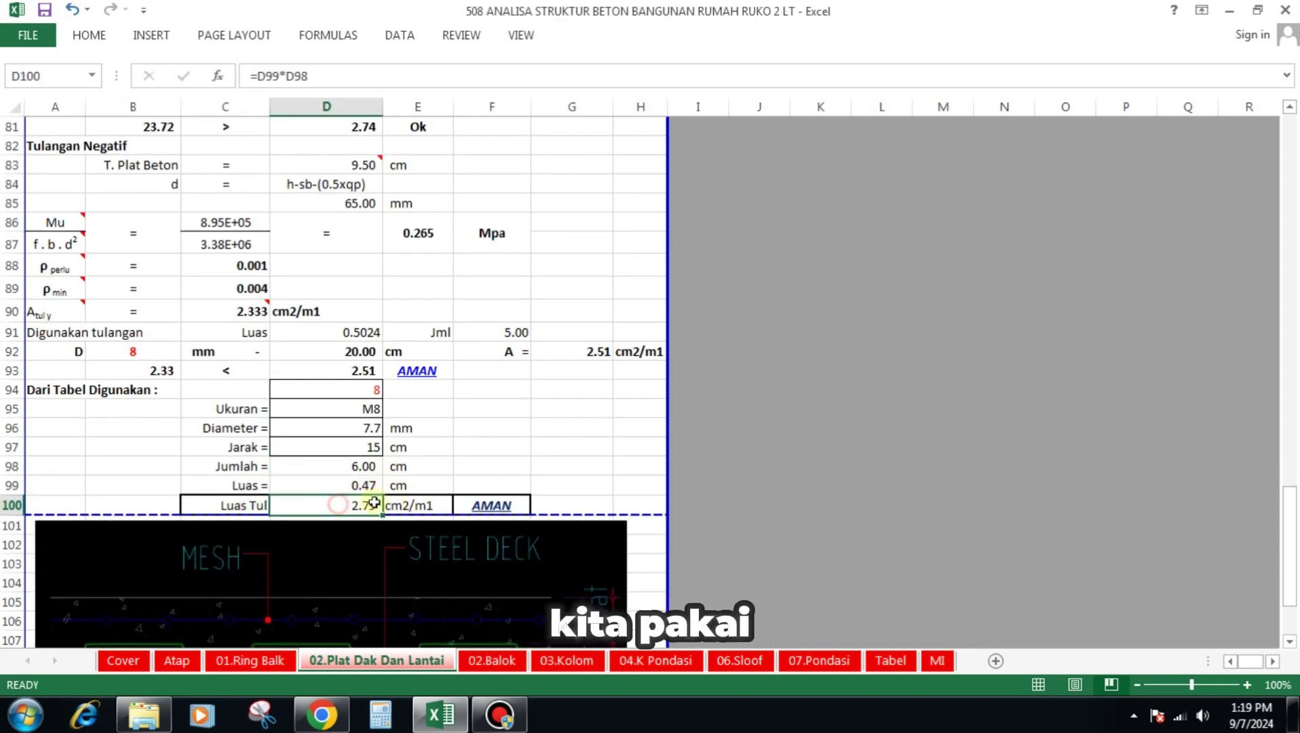
left_click(413, 502)
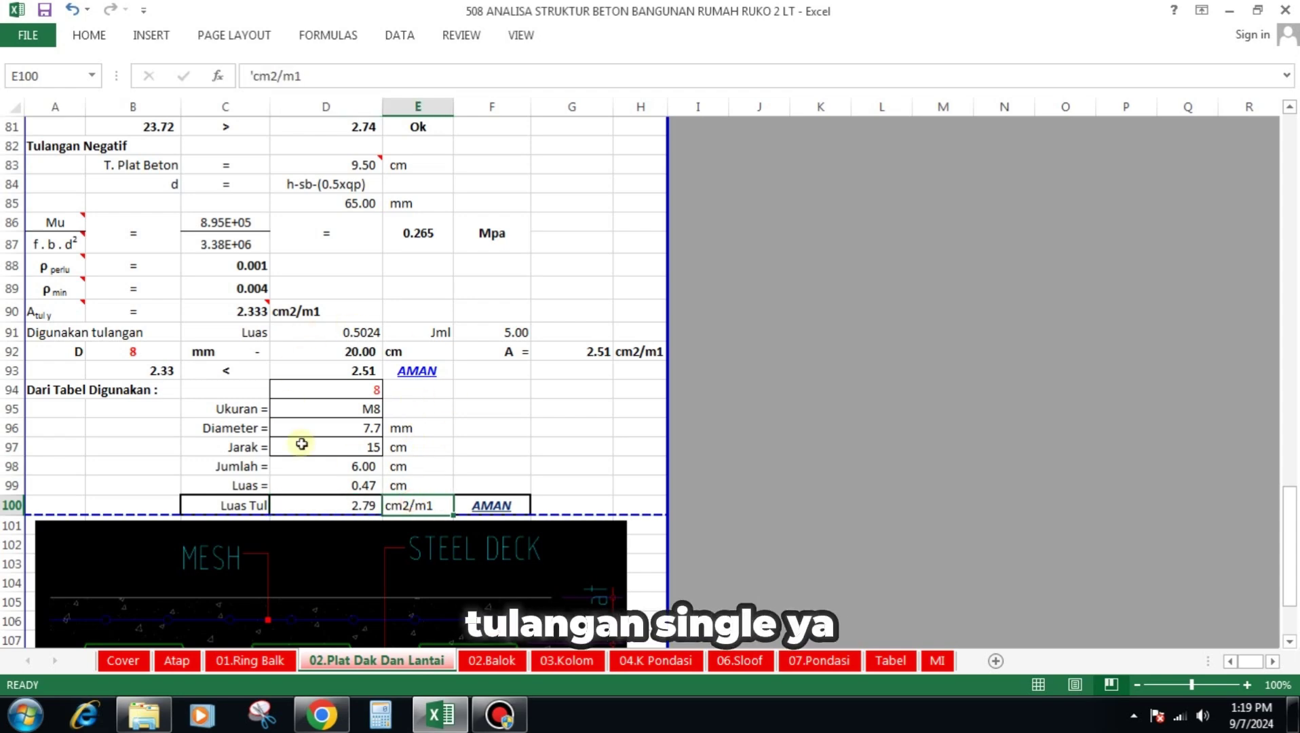
left_click(507, 506)
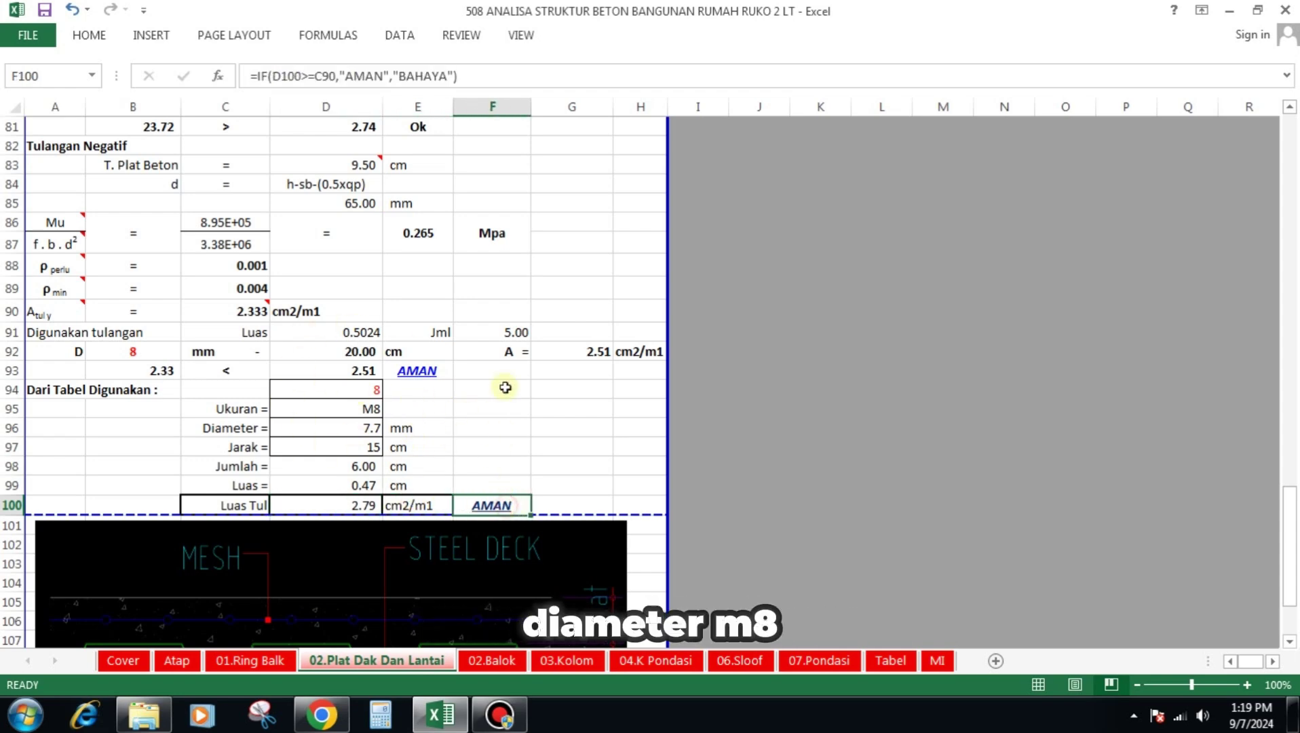
scroll(400, 339, "down", 4)
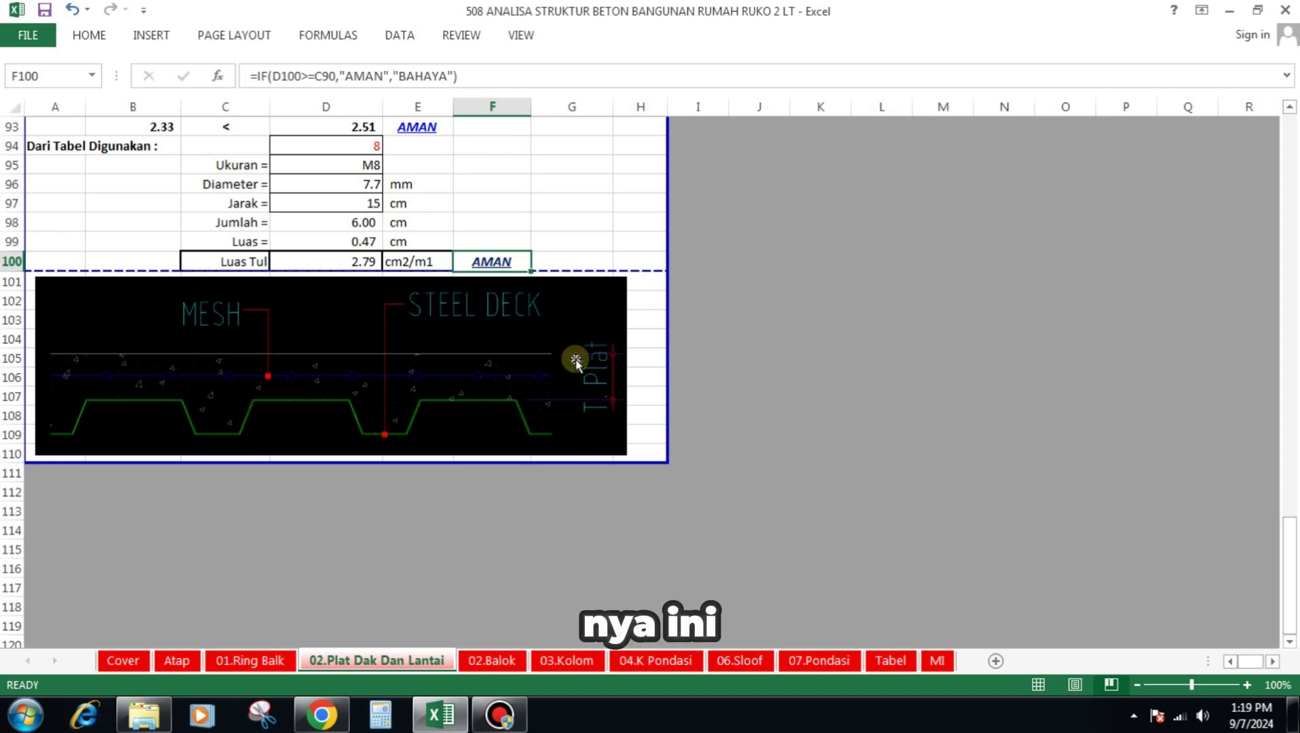
scroll(519, 385, "up", 14)
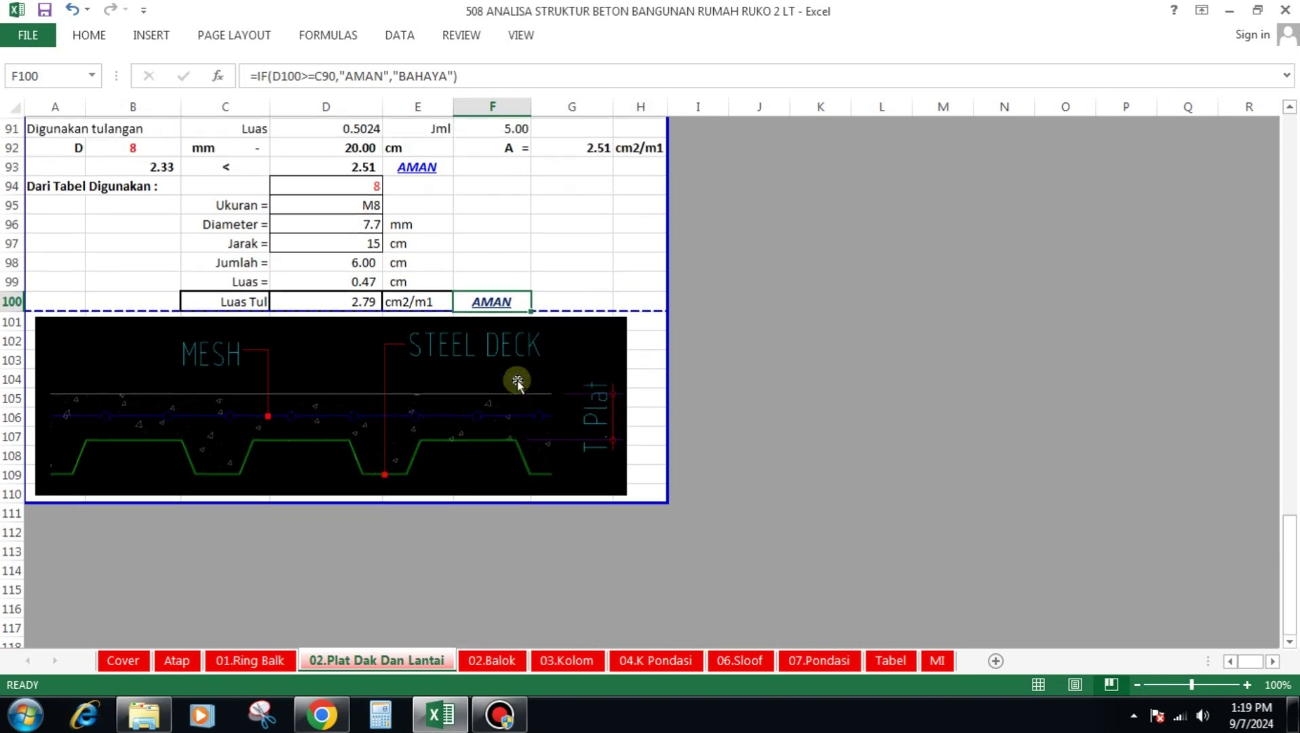
scroll(513, 374, "up", 17)
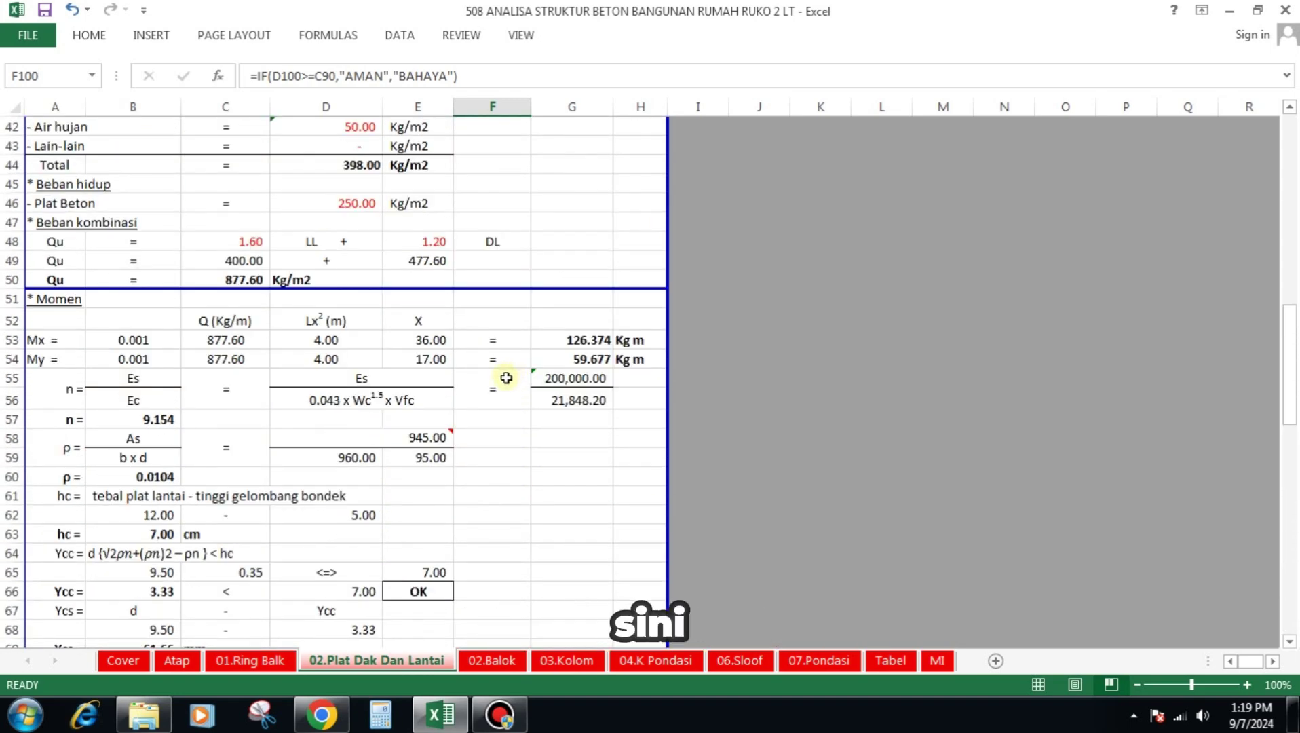